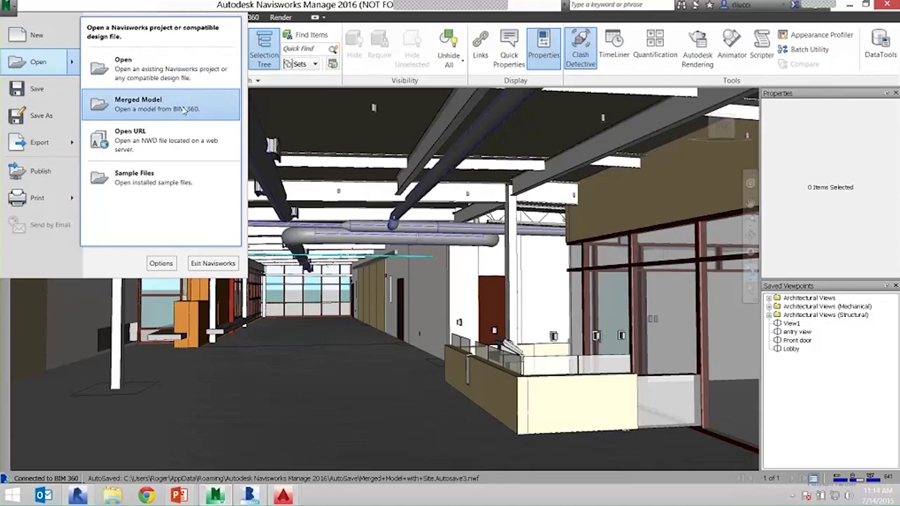
pyautogui.click(152, 142)
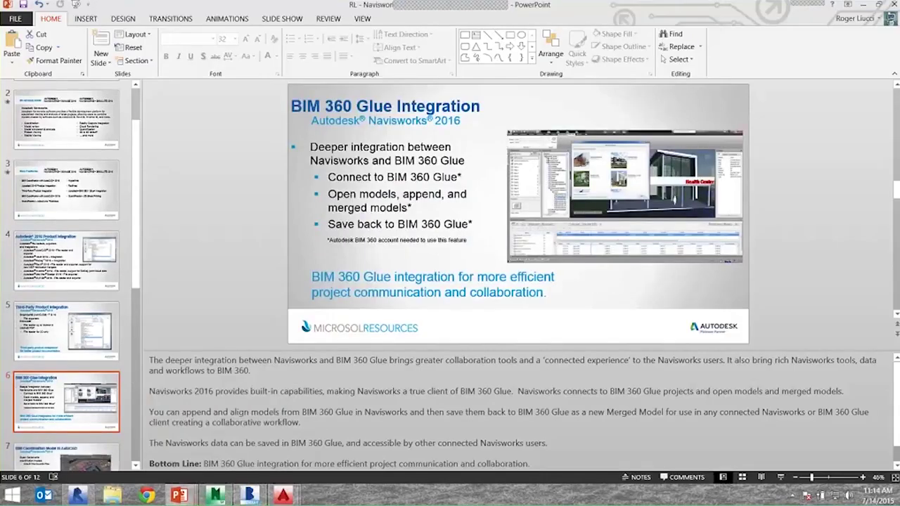
pyautogui.press('F5')
pyautogui.hotkey('alt', 'Tab')
pyautogui.hotkey('alt', 'Tab')
pyautogui.hotkey('alt', 'Tab')
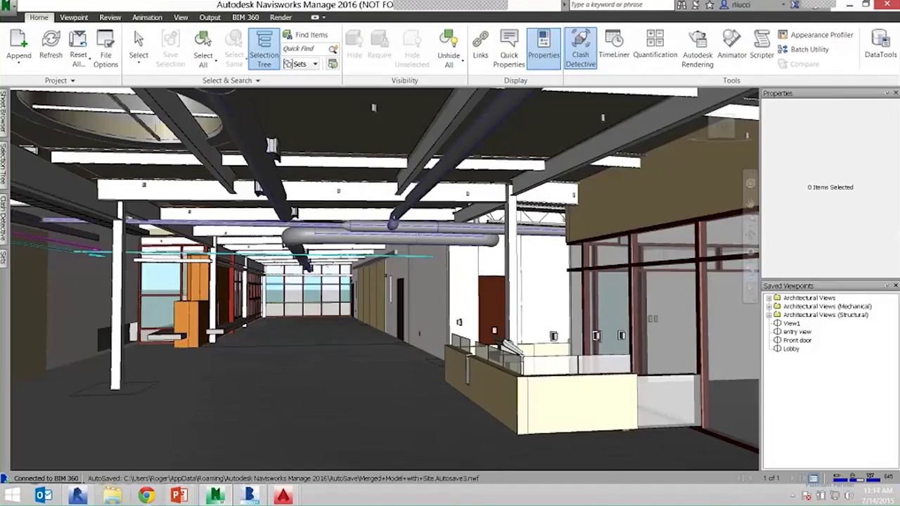
# Step: Launch a second, empty session of Navisworks Manage 2016 alongside the open one
pyautogui.rightClick(217, 494)
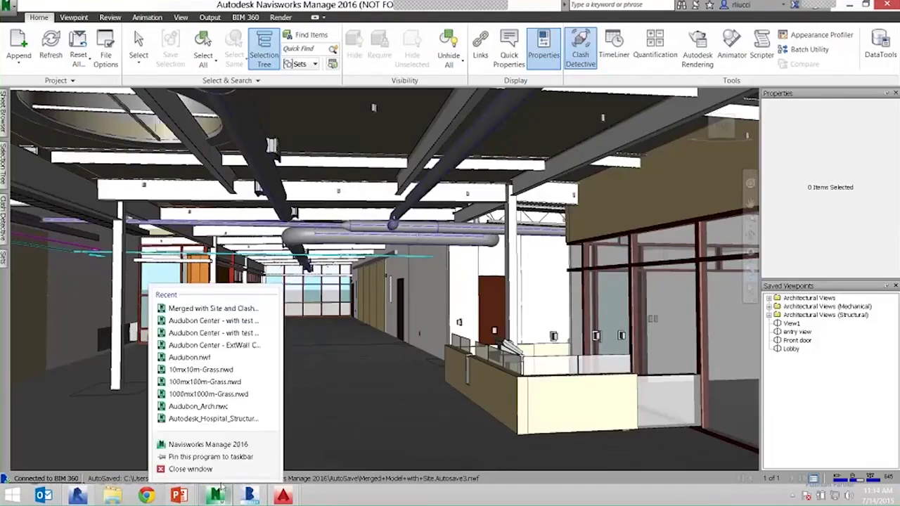
pyautogui.click(224, 440)
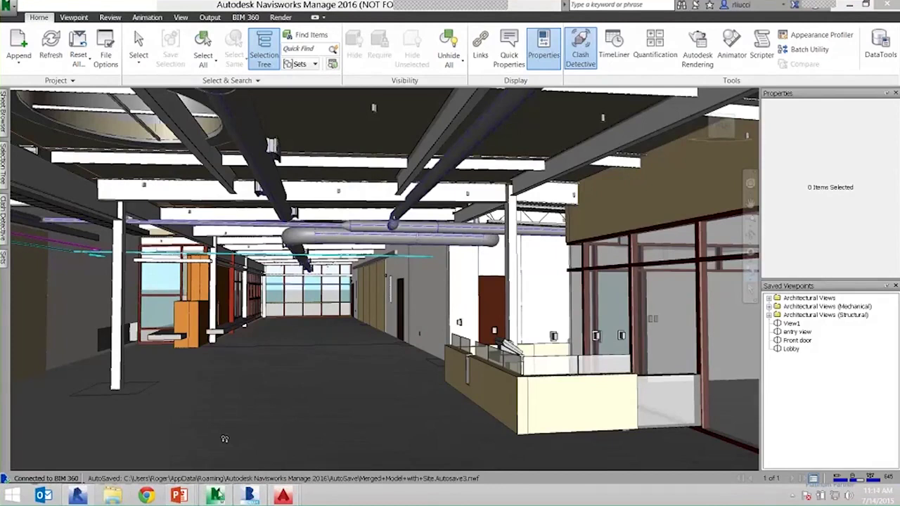
pyautogui.rightClick(217, 495)
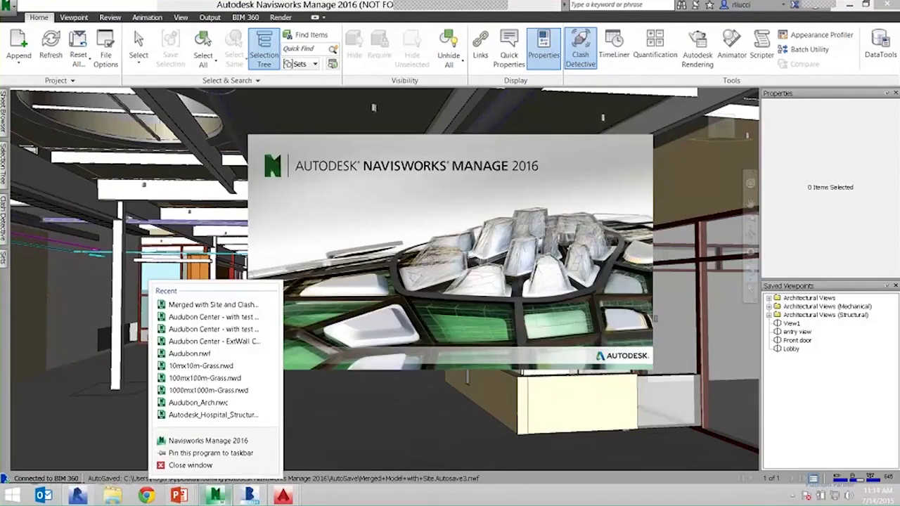
pyautogui.click(383, 501)
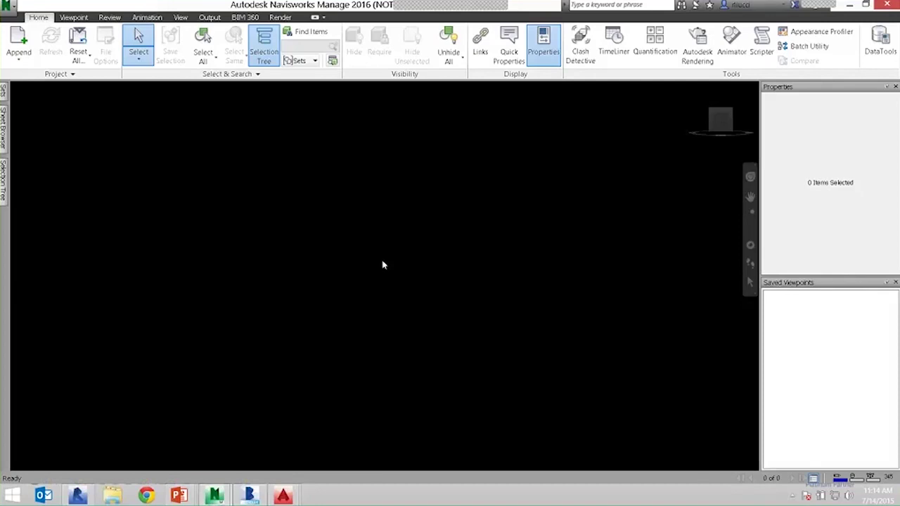
# Step: Browse the merged and individual models of the BIM 360 Sample Project, and open Merged Model in the empty session
pyautogui.click(12, 10)
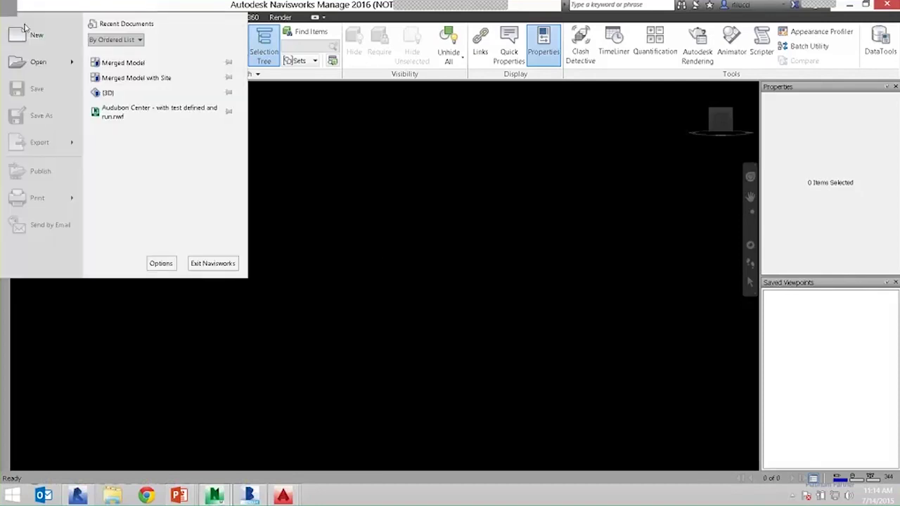
pyautogui.moveTo(71, 63)
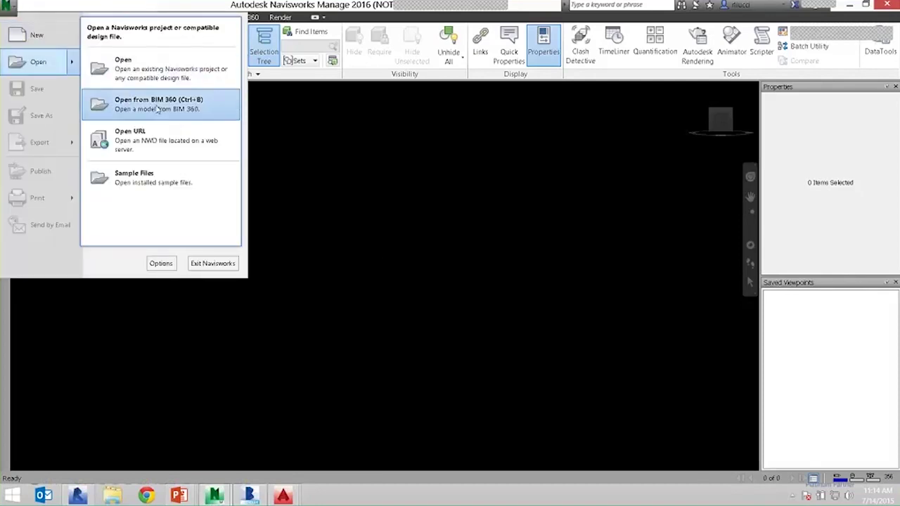
pyautogui.click(156, 107)
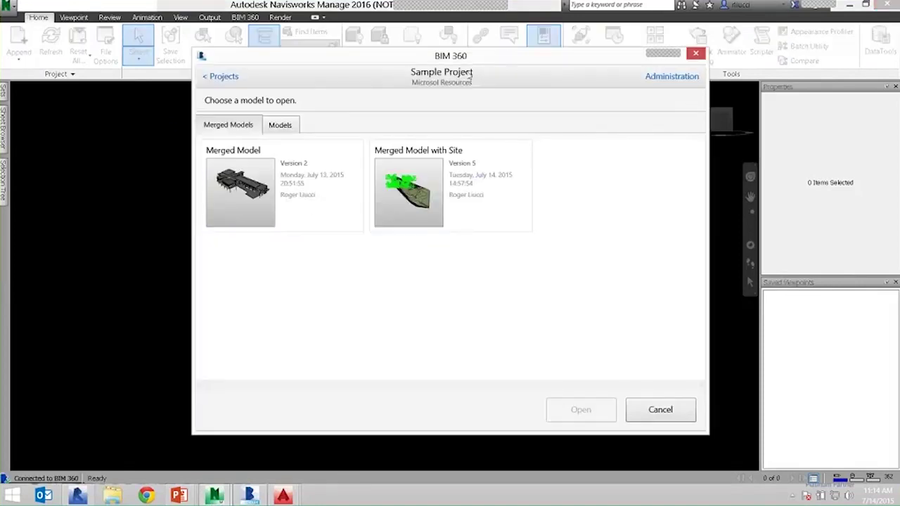
pyautogui.click(281, 126)
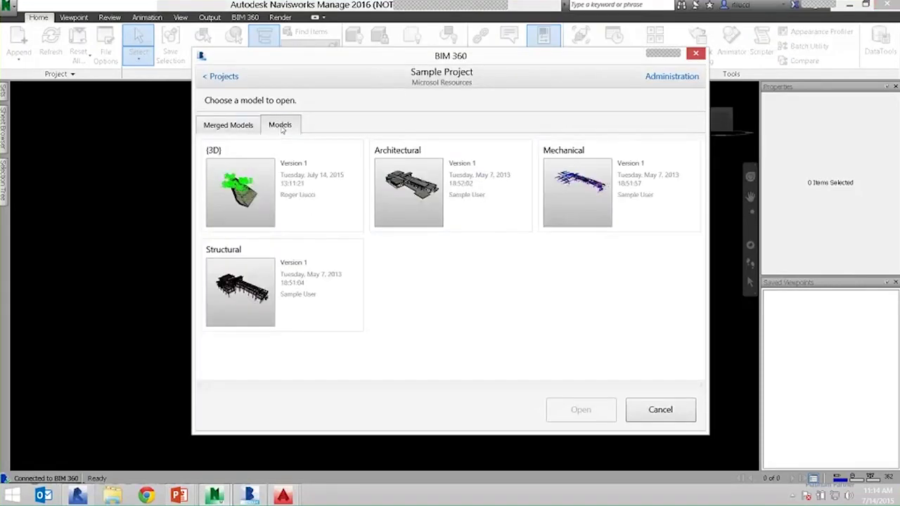
pyautogui.click(240, 127)
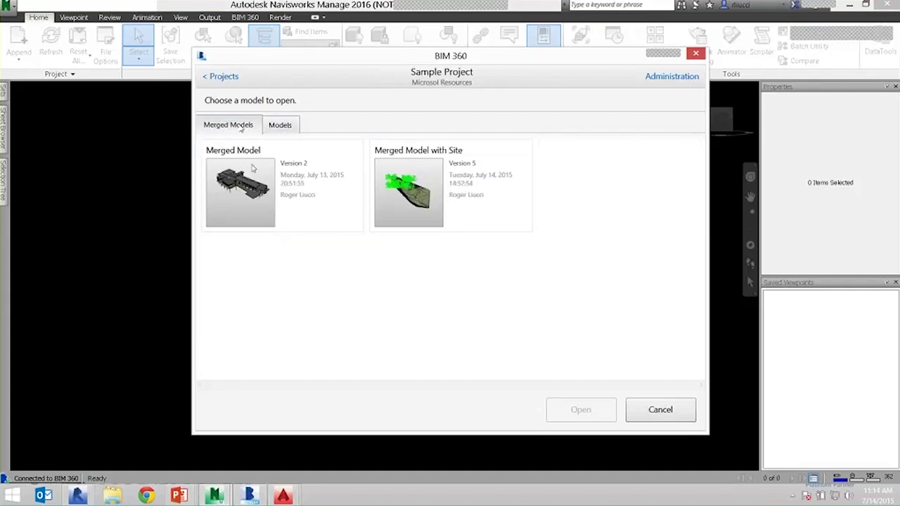
pyautogui.click(285, 124)
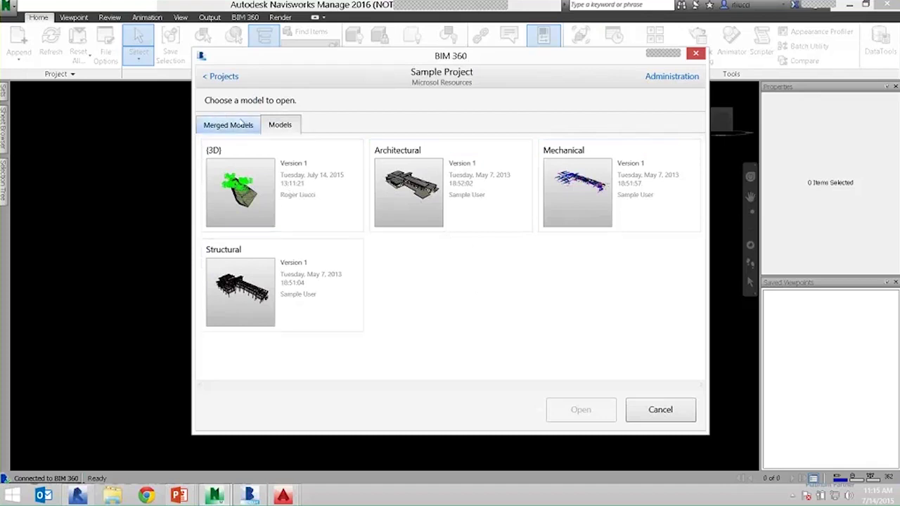
pyautogui.click(242, 125)
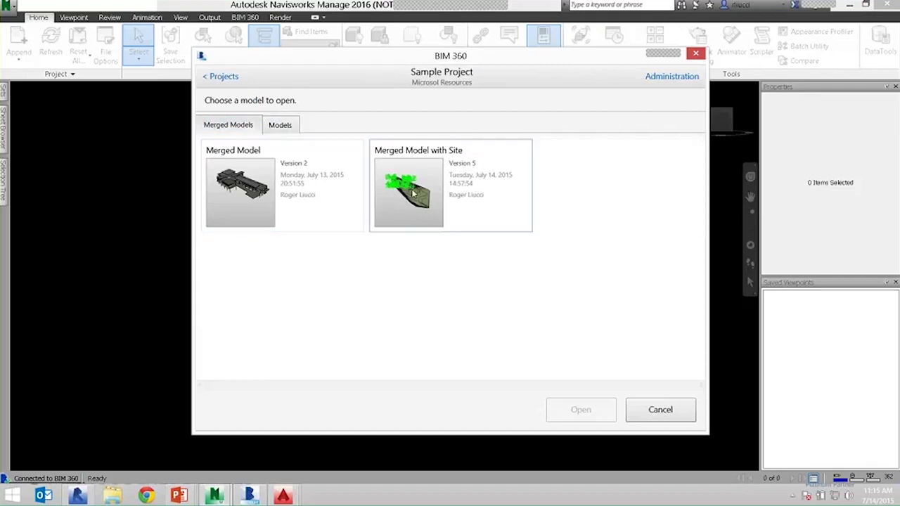
pyautogui.click(269, 197)
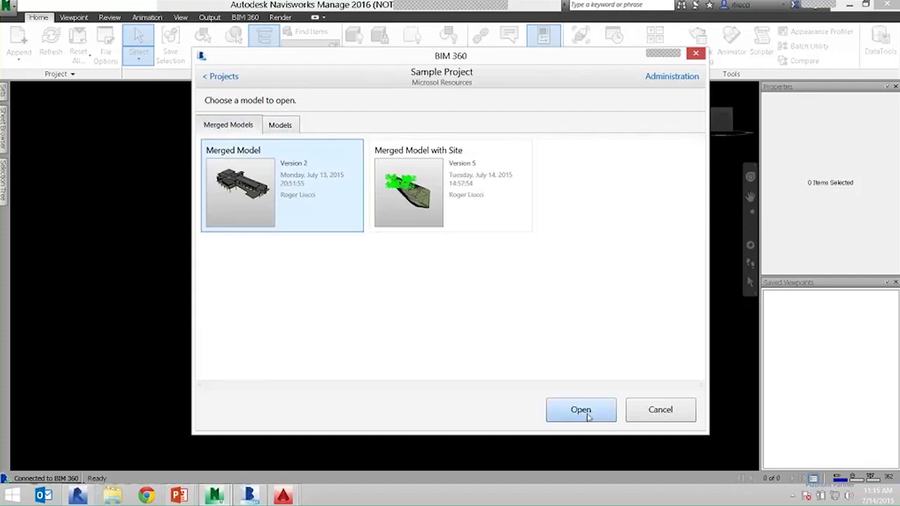
pyautogui.click(581, 412)
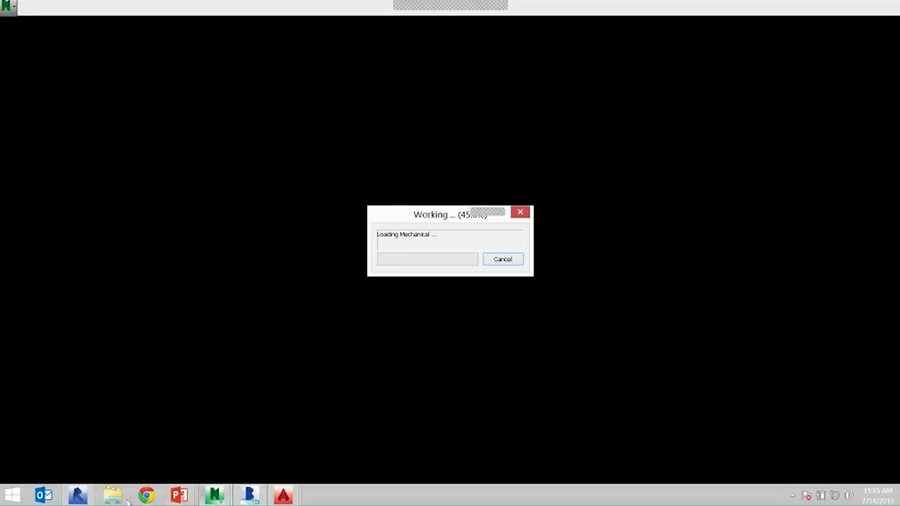
# Step: Switch to the running PowerPoint slide show and advance it to the BIM 360 Glue Integration slide
pyautogui.click(179, 497)
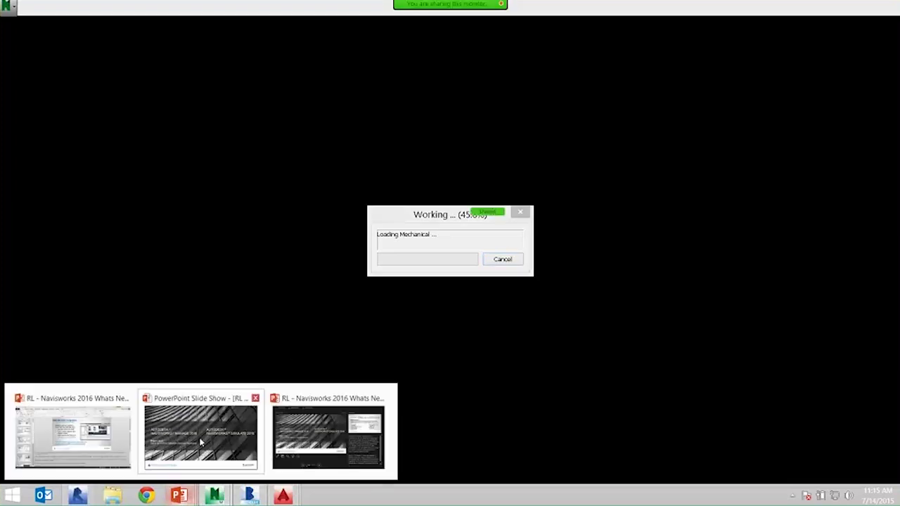
pyautogui.click(200, 435)
pyautogui.press('Right')
pyautogui.press('Right')
pyautogui.press('Right')
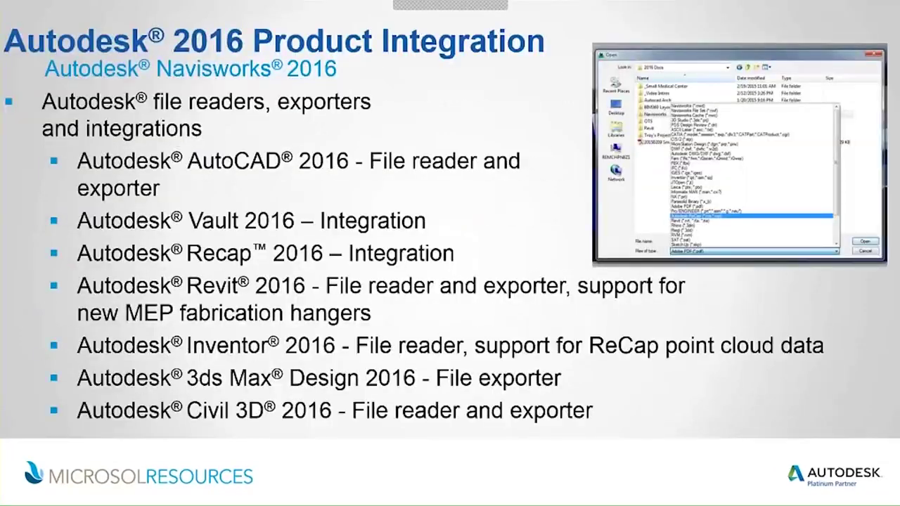
pyautogui.press('Right')
pyautogui.press('Right')
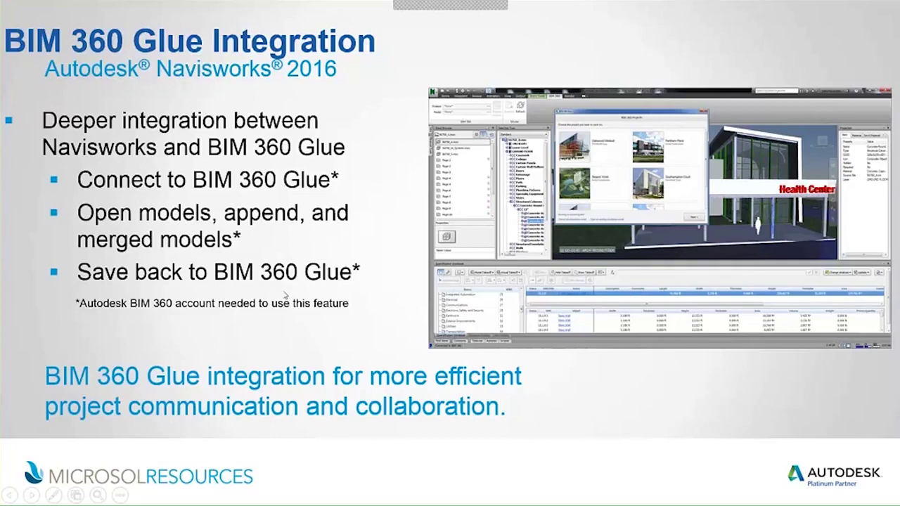
# Step: Switch from the slide show back to the new Navisworks session containing the opened Merged Model
pyautogui.hotkey('alt', 'Tab')
pyautogui.hotkey('alt', 'Tab')
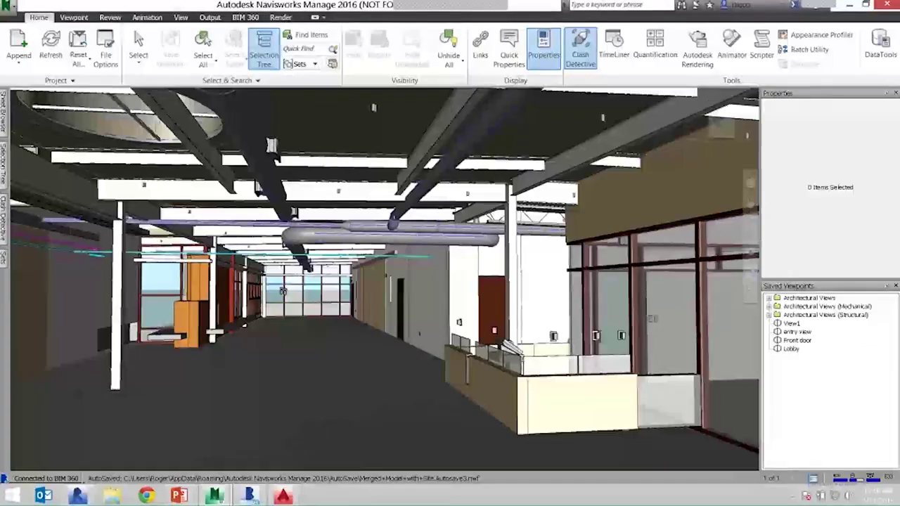
pyautogui.hotkey('alt', 'Tab')
pyautogui.click(226, 496)
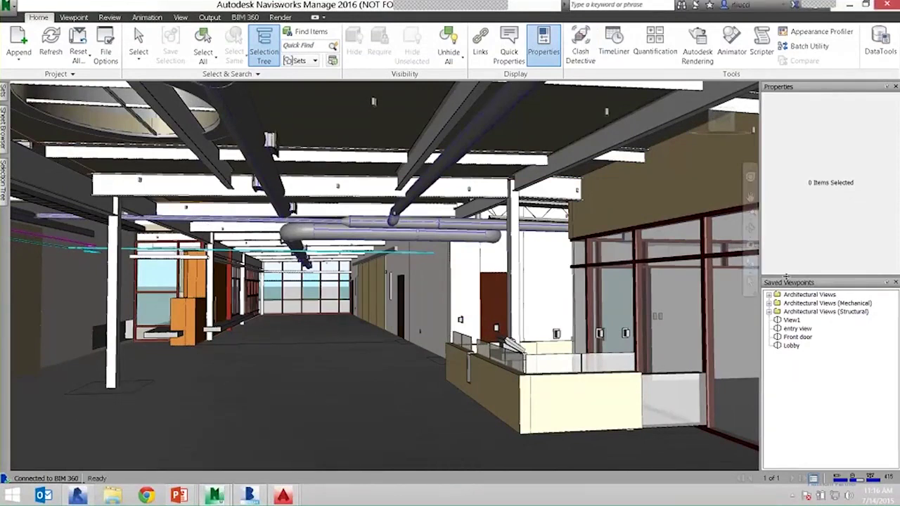
# Step: Append the {3D} site model from the BIM 360 Sample Project to the merged building model
pyautogui.moveTo(428, 219); pyautogui.dragTo(481, 254)
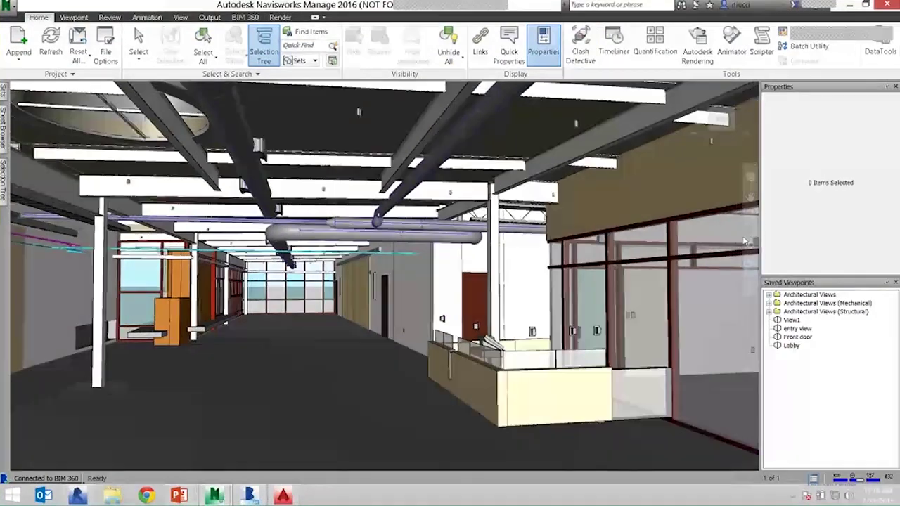
pyautogui.keyDown('shift'); pyautogui.moveTo(384, 215); pyautogui.dragTo(424, 223, button='middle'); pyautogui.keyUp('shift')
pyautogui.scroll(3, 425, 241)
pyautogui.scroll(-10, 425, 241)
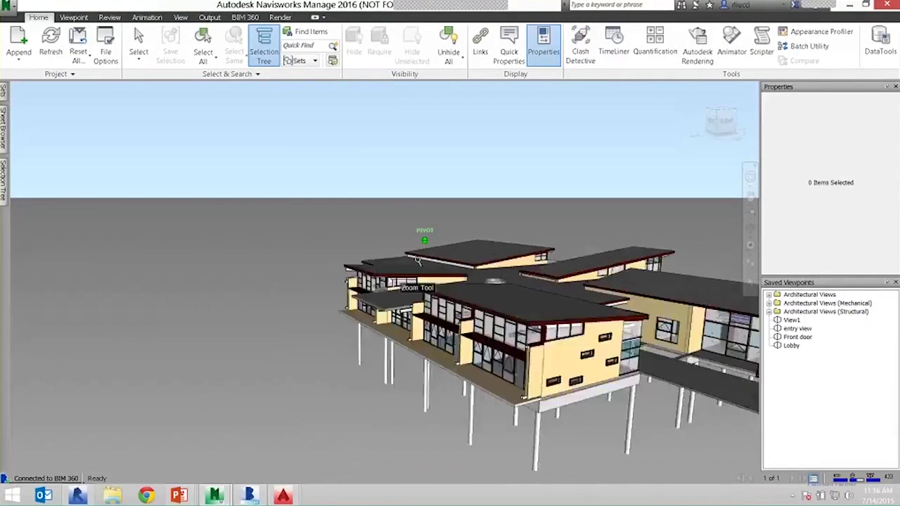
pyautogui.moveTo(485, 245); pyautogui.dragTo(356, 244, button='middle')
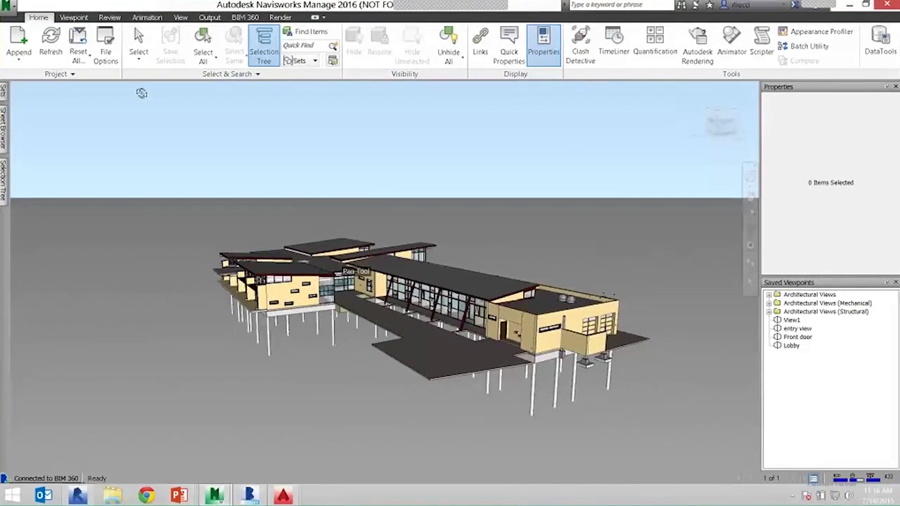
pyautogui.click(19, 40)
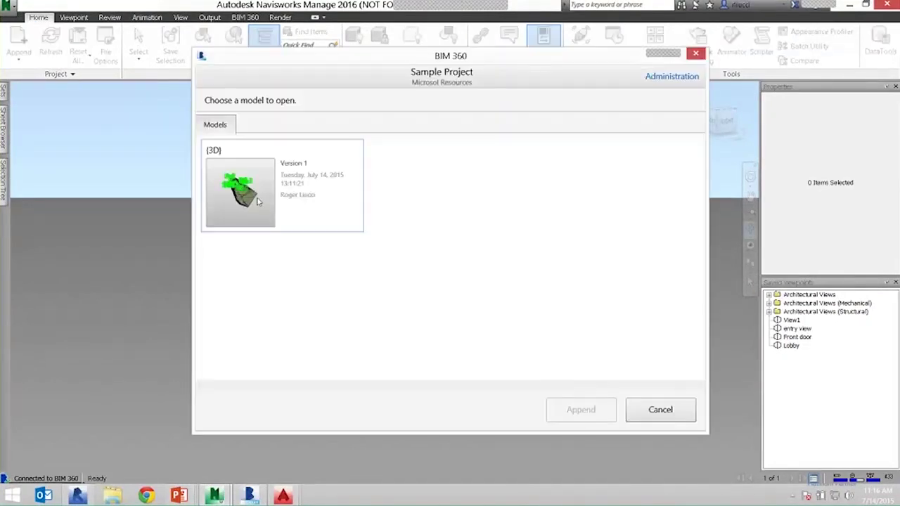
pyautogui.click(293, 221)
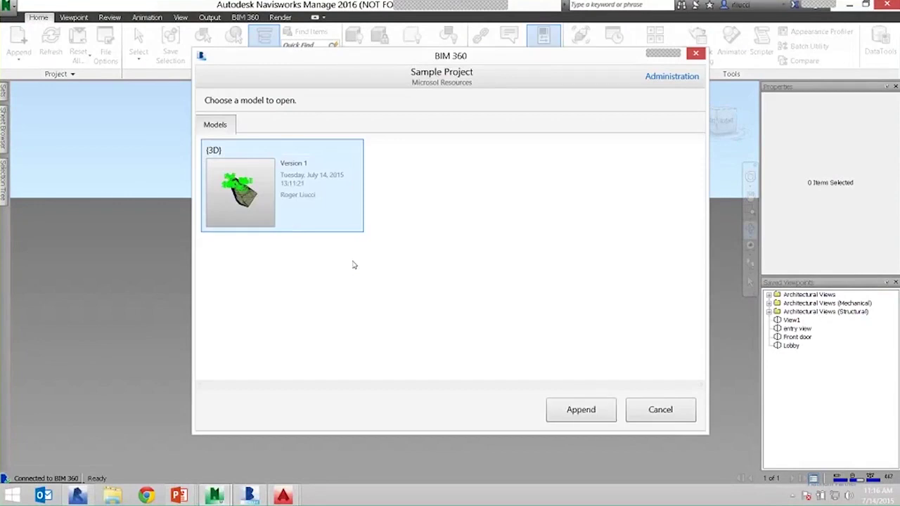
pyautogui.click(581, 410)
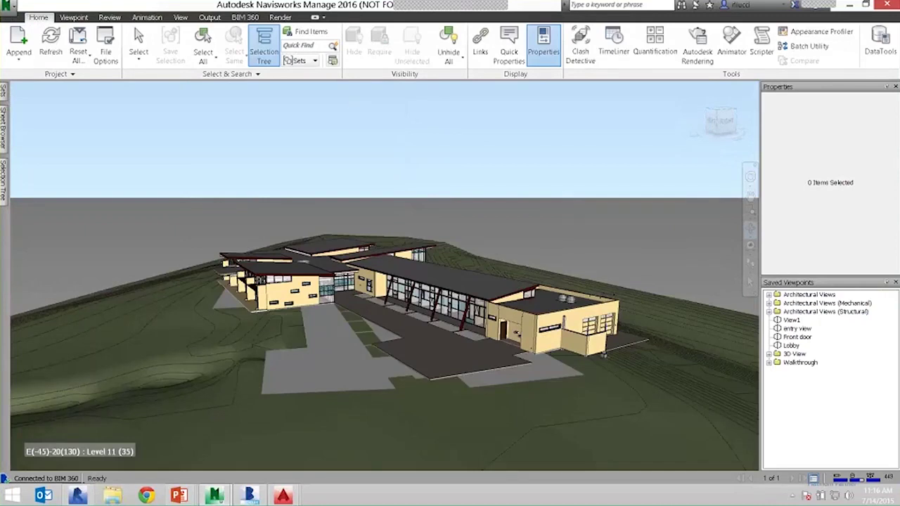
# Step: Rotate the whole appended {3D} site model about its vertical axis to a rotation angle of about 15.3°, and clear the selection
pyautogui.click(211, 308)
pyautogui.click(138, 40)
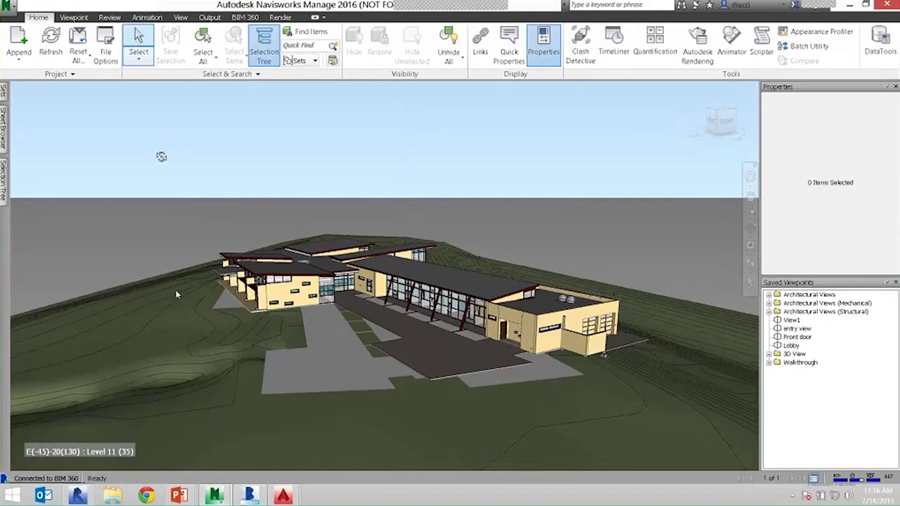
pyautogui.click(177, 290)
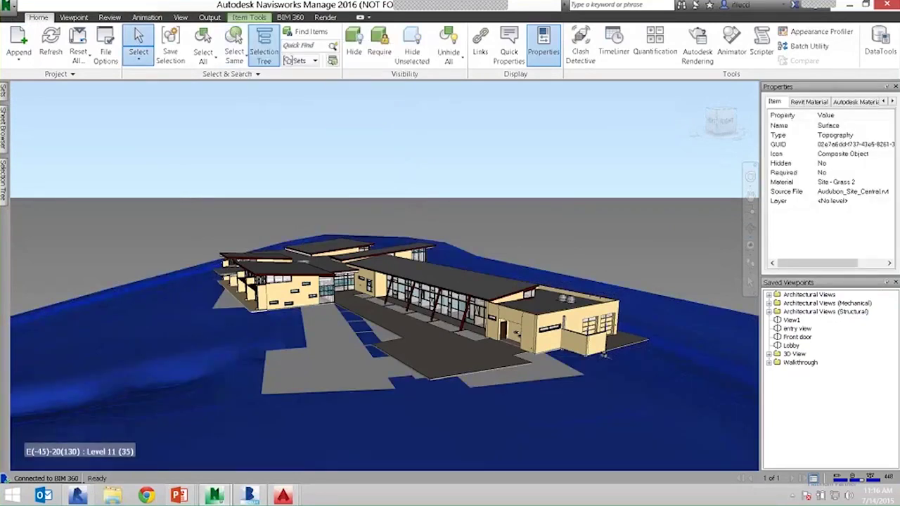
pyautogui.click(278, 56)
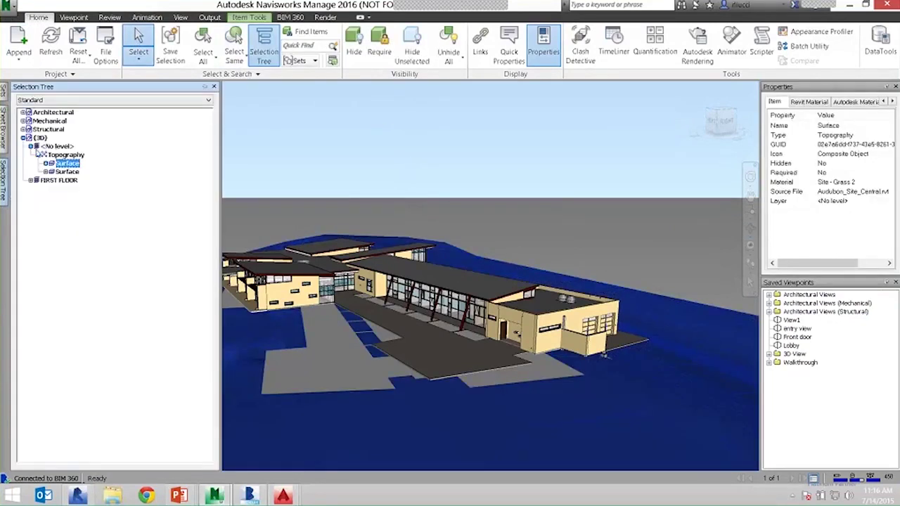
pyautogui.click(40, 138)
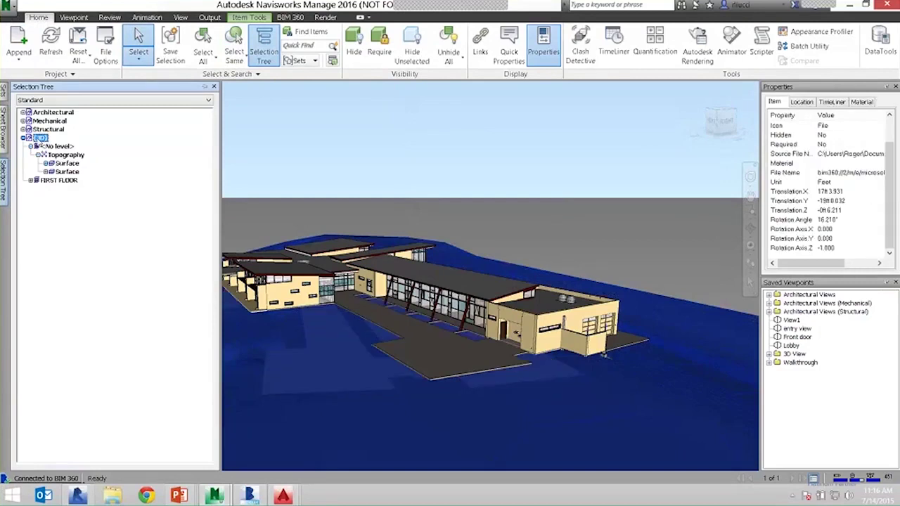
pyautogui.click(249, 17)
pyautogui.click(226, 42)
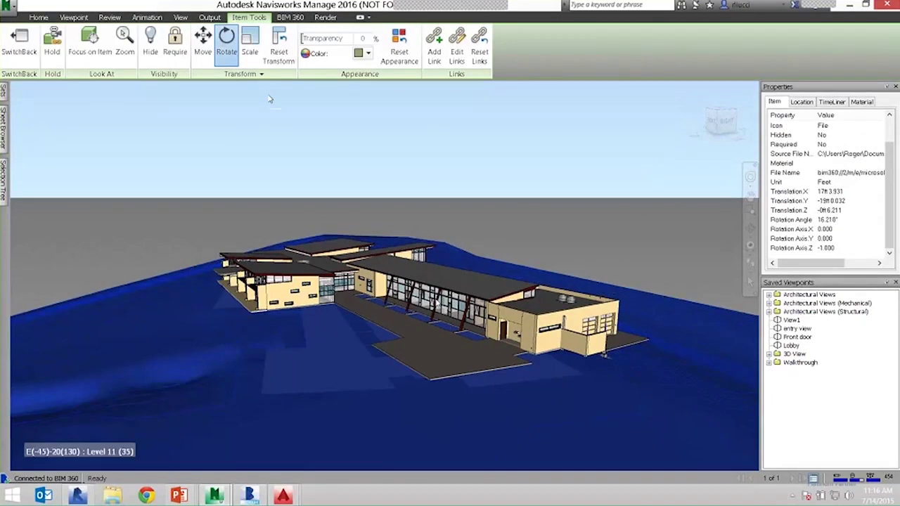
pyautogui.scroll(-7, 434, 301)
pyautogui.moveTo(468, 384); pyautogui.dragTo(453, 362)
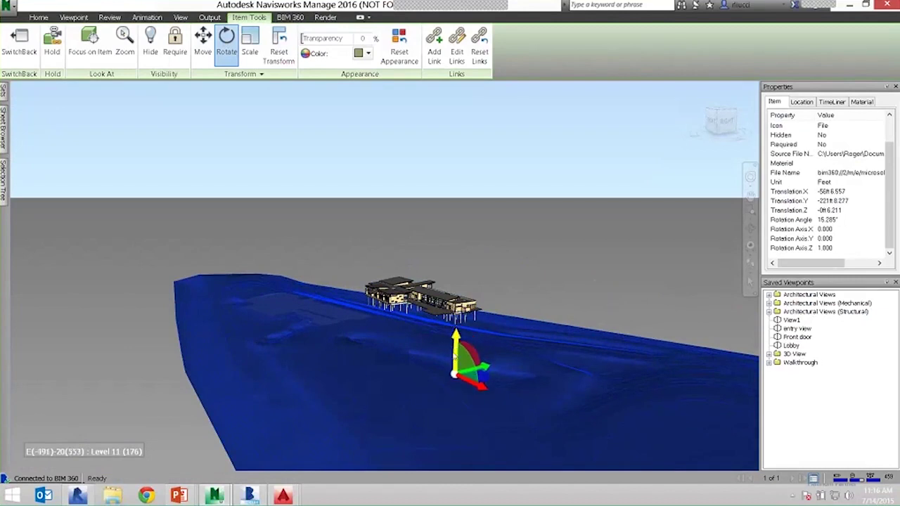
pyautogui.click(218, 162)
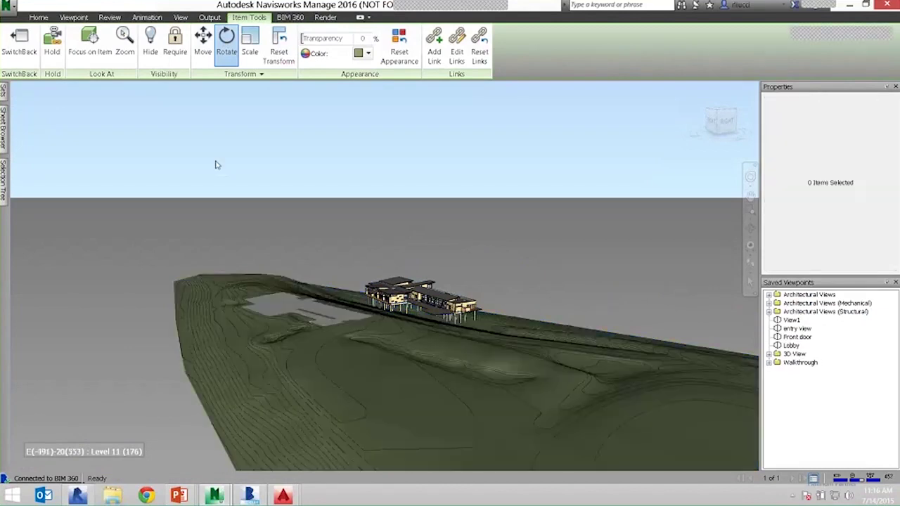
# Step: Open the save-as form for storing the model in the BIM 360 Sample Project and activate its model name
pyautogui.click(7, 5)
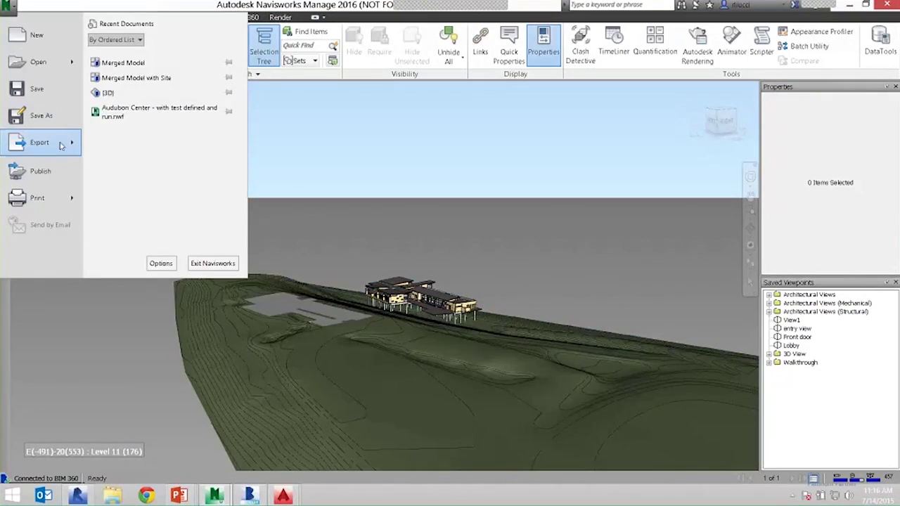
pyautogui.click(61, 118)
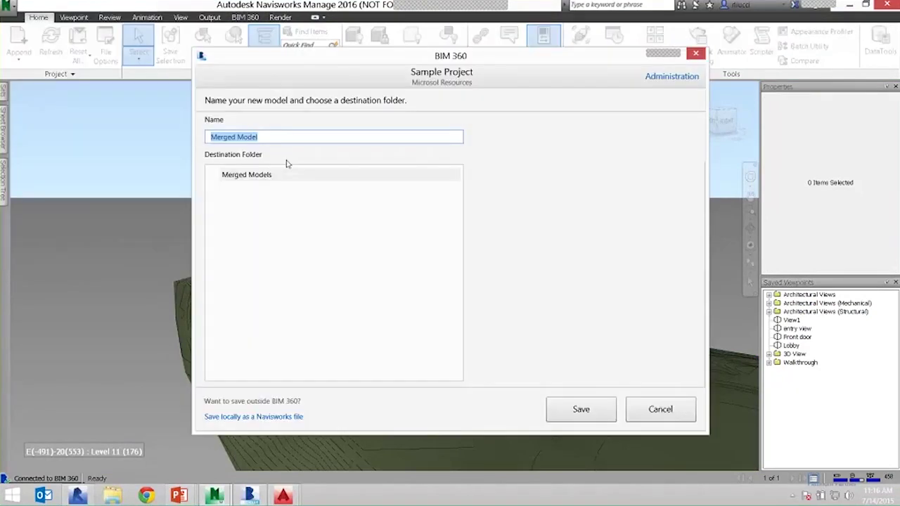
pyautogui.click(270, 137)
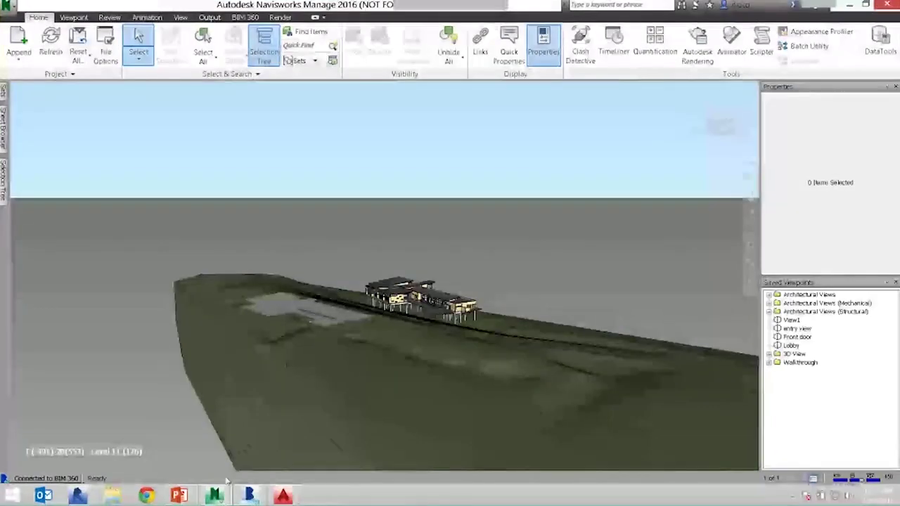
# Step: Switch to the Navisworks session showing the lobby, return to the PowerPoint slide show, and advance to the BIM Coordination Model in AutoCAD slide
pyautogui.moveTo(217, 493)
pyautogui.click(194, 446)
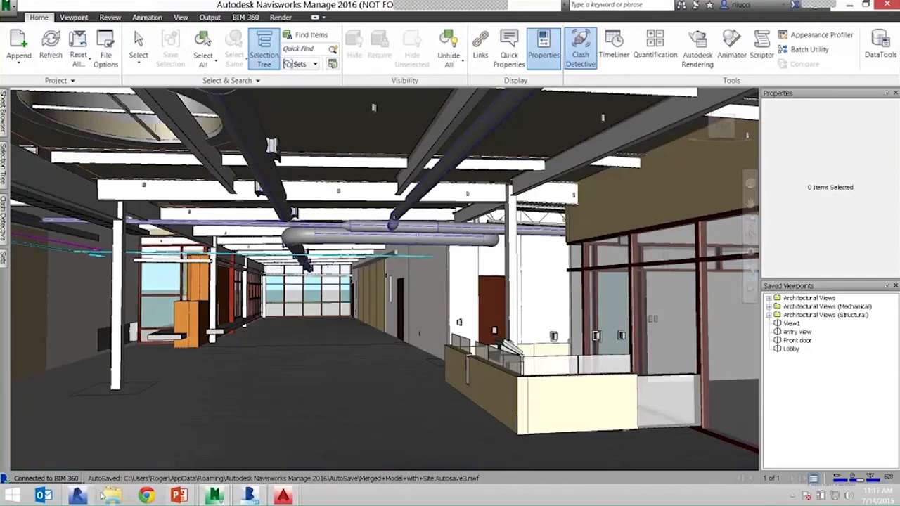
pyautogui.moveTo(179, 496)
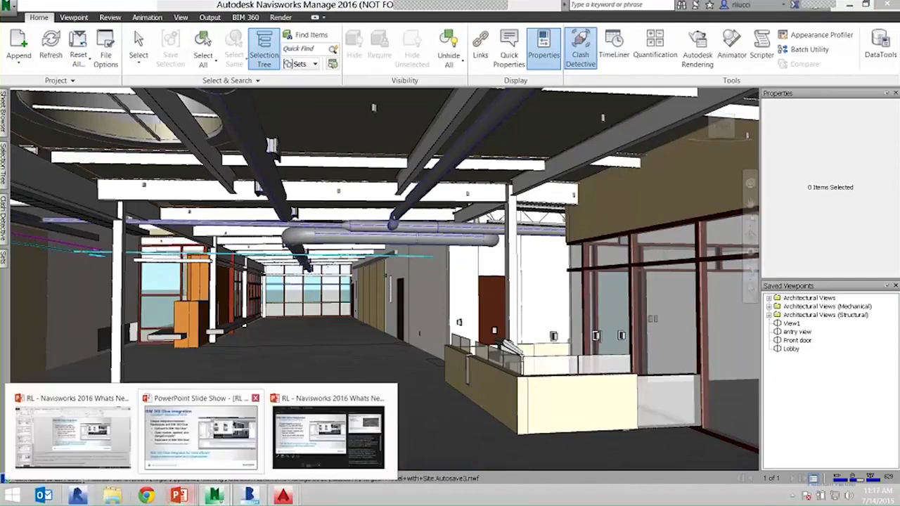
pyautogui.click(201, 432)
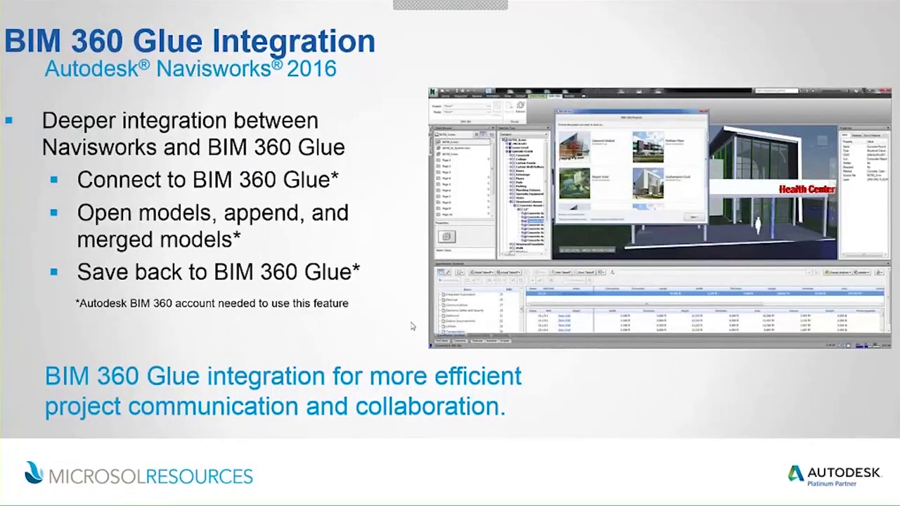
pyautogui.press('Right')
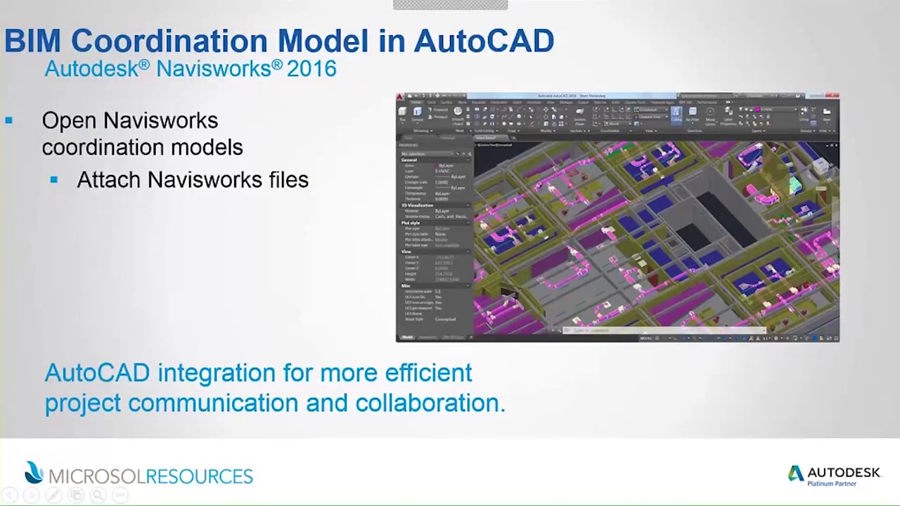
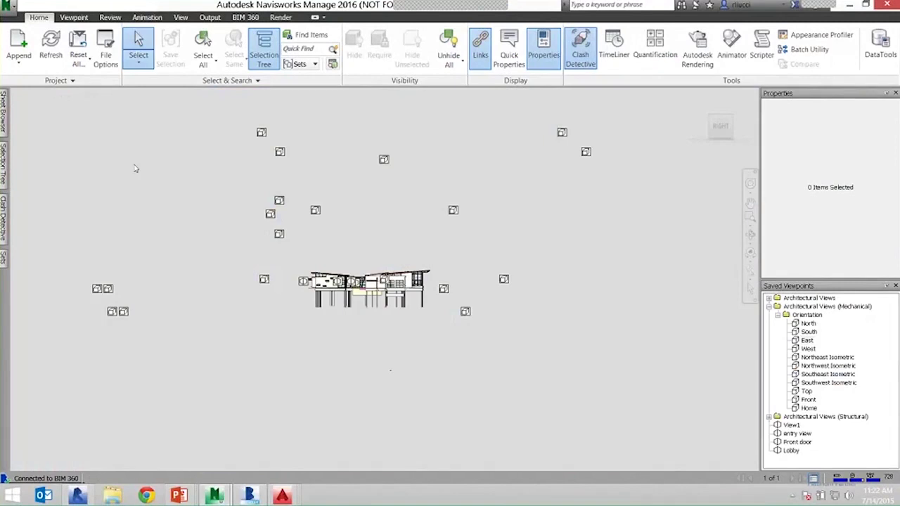
# Step: From the entry view saved viewpoint, enable sectioning and move section plane 1 (Top) outward to cut lengthwise through the building
pyautogui.click(795, 432)
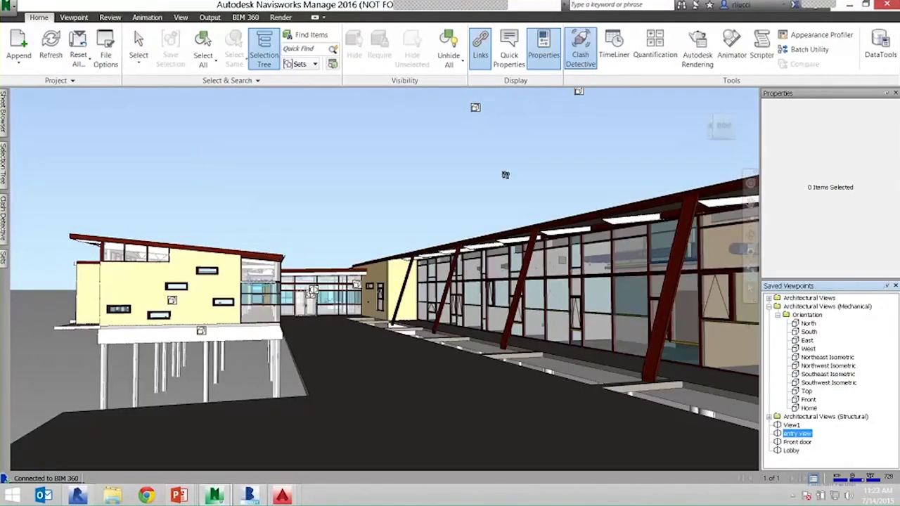
pyautogui.moveTo(529, 357); pyautogui.dragTo(352, 333)
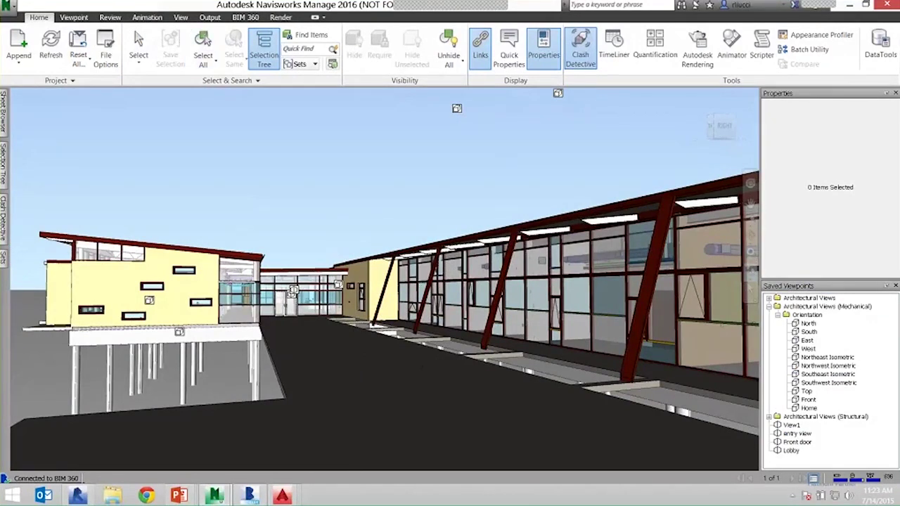
pyautogui.click(82, 20)
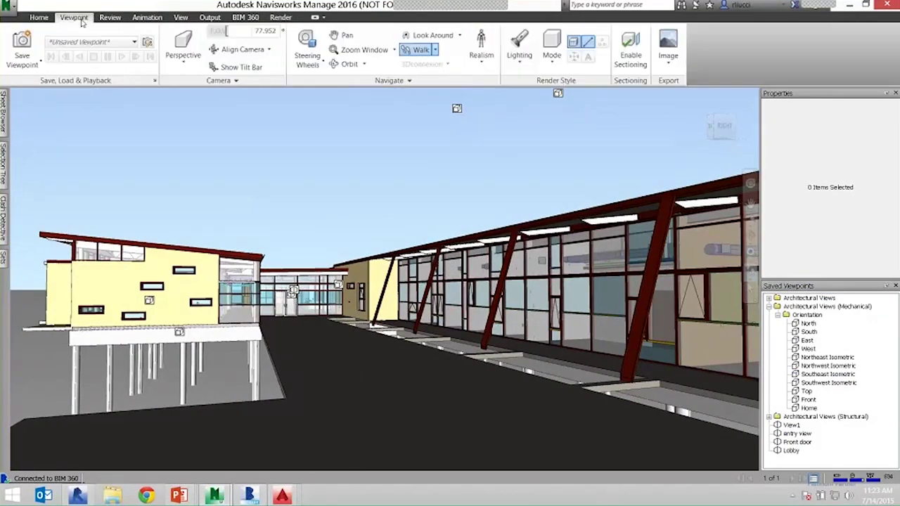
pyautogui.click(630, 54)
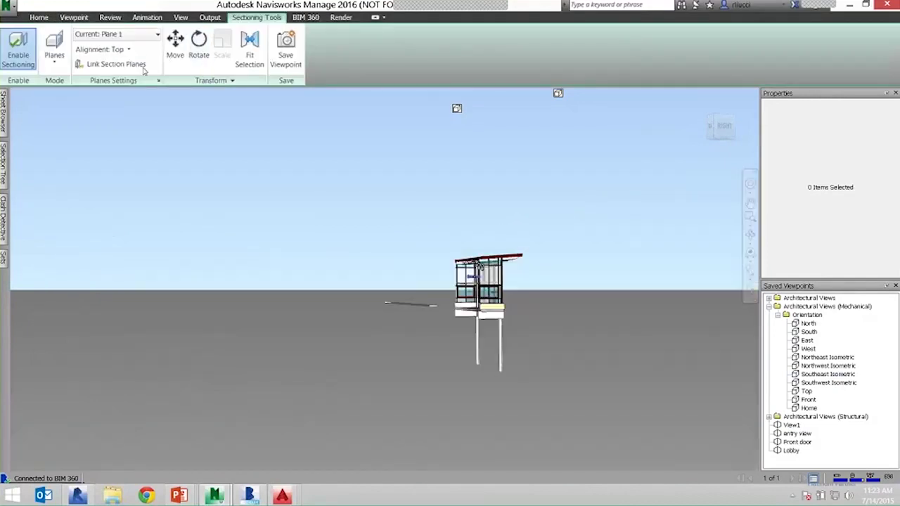
pyautogui.click(159, 81)
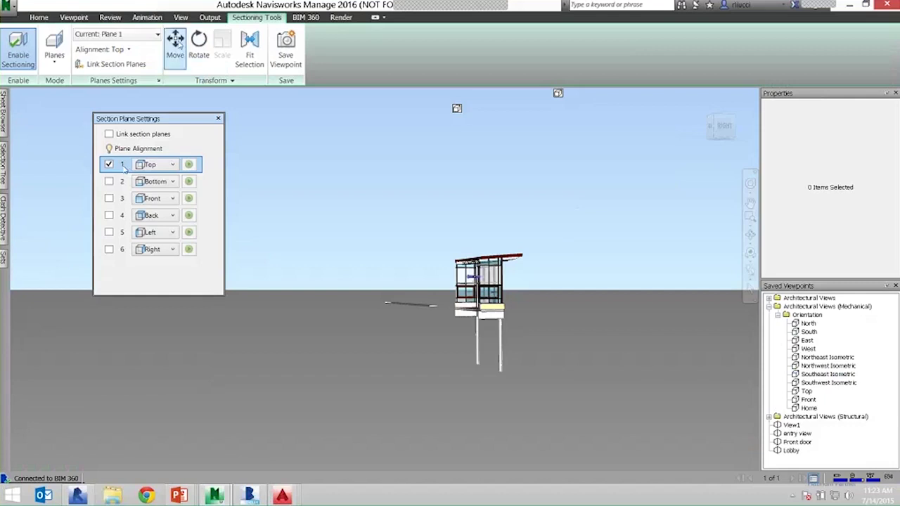
pyautogui.moveTo(351, 280); pyautogui.dragTo(309, 281)
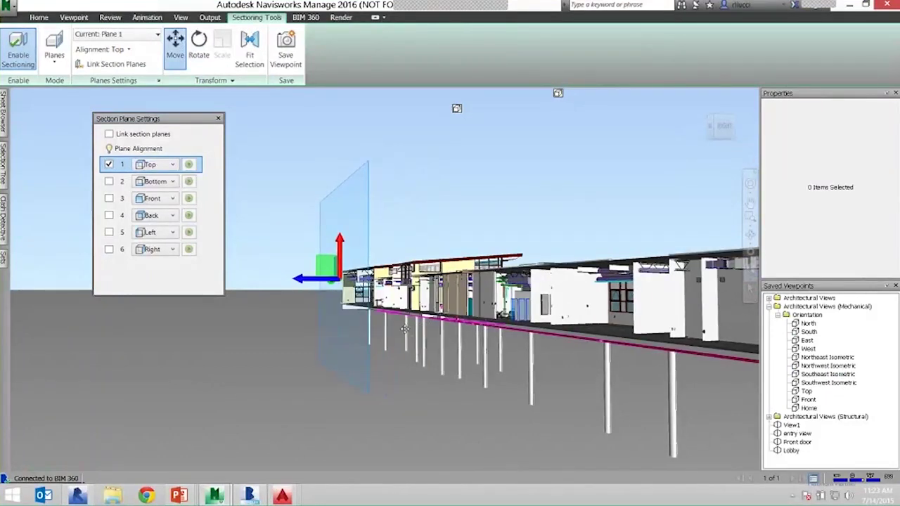
# Step: Shift section plane 1 farther outward and examine the sectioned lobby with its reception desk from inside and outside
pyautogui.keyDown('shift'); pyautogui.moveTo(381, 280); pyautogui.dragTo(588, 277, button='middle'); pyautogui.keyUp('shift')
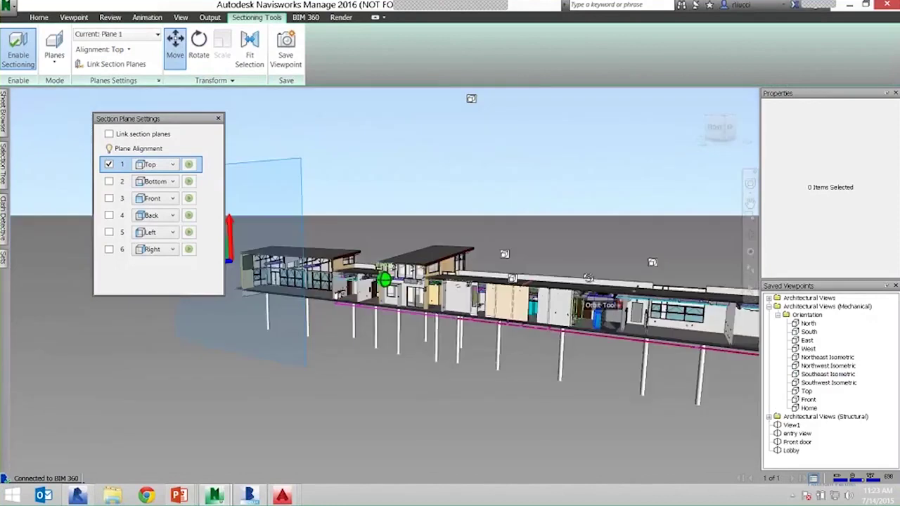
pyautogui.scroll(5, 419, 309)
pyautogui.keyDown('shift'); pyautogui.moveTo(419, 309); pyautogui.dragTo(476, 306, button='middle'); pyautogui.keyUp('shift')
pyautogui.keyDown('shift'); pyautogui.moveTo(476, 306); pyautogui.dragTo(514, 305, button='middle'); pyautogui.keyUp('shift')
pyautogui.moveTo(256, 232); pyautogui.dragTo(148, 319)
pyautogui.keyDown('shift'); pyautogui.moveTo(147, 320); pyautogui.dragTo(271, 359, button='middle'); pyautogui.keyUp('shift')
pyautogui.scroll(3, 478, 320)
pyautogui.scroll(4, 479, 320)
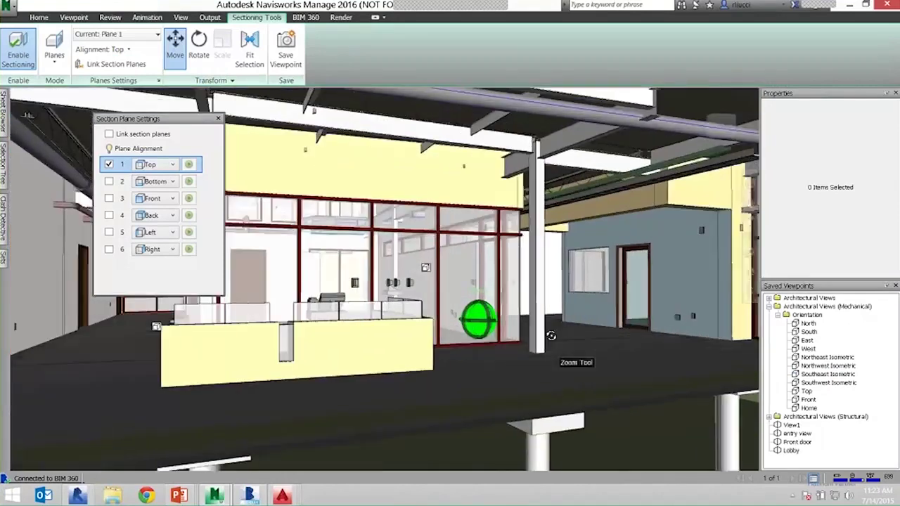
pyautogui.keyDown('shift'); pyautogui.moveTo(485, 335); pyautogui.dragTo(375, 344, button='middle'); pyautogui.keyUp('shift')
pyautogui.scroll(-5, 375, 344)
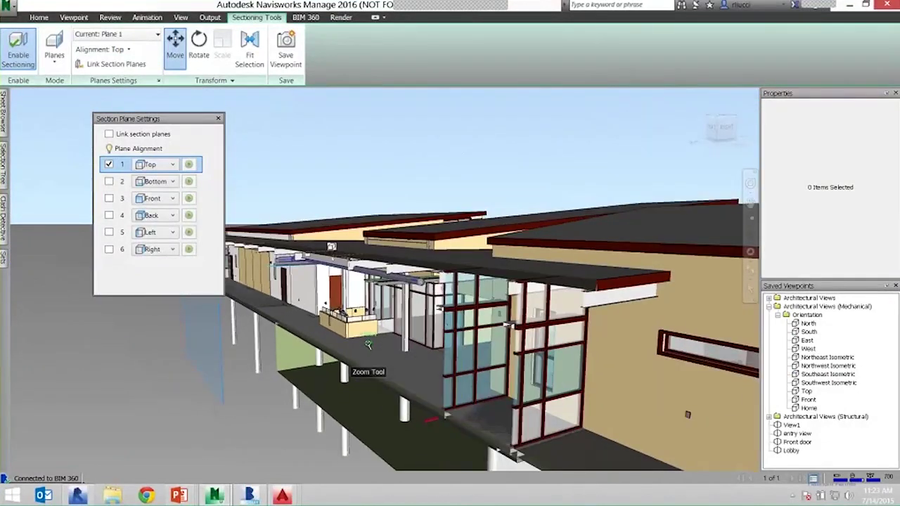
pyautogui.scroll(-4, 368, 345)
# Step: Enable section plane 2 (Bottom), lower it beneath the building's floor, and turn that plane off again
pyautogui.click(109, 181)
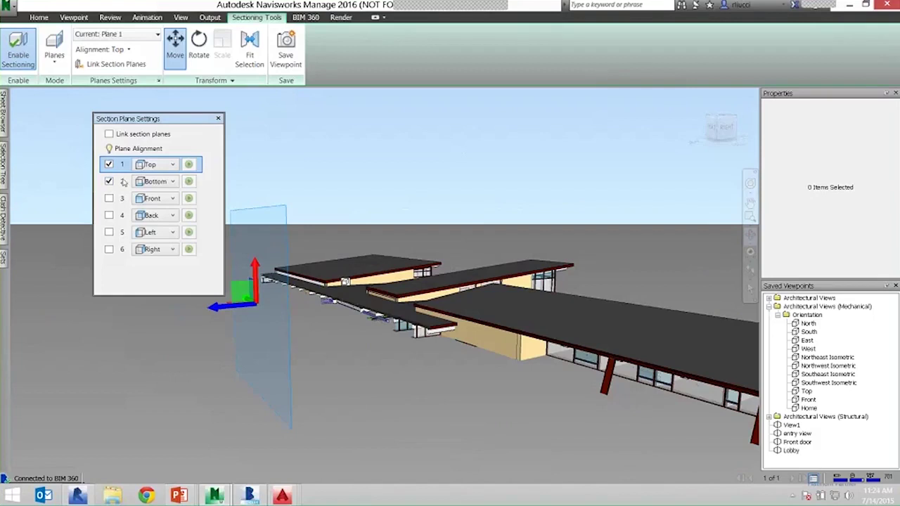
pyautogui.click(124, 181)
pyautogui.moveTo(383, 336); pyautogui.dragTo(384, 386)
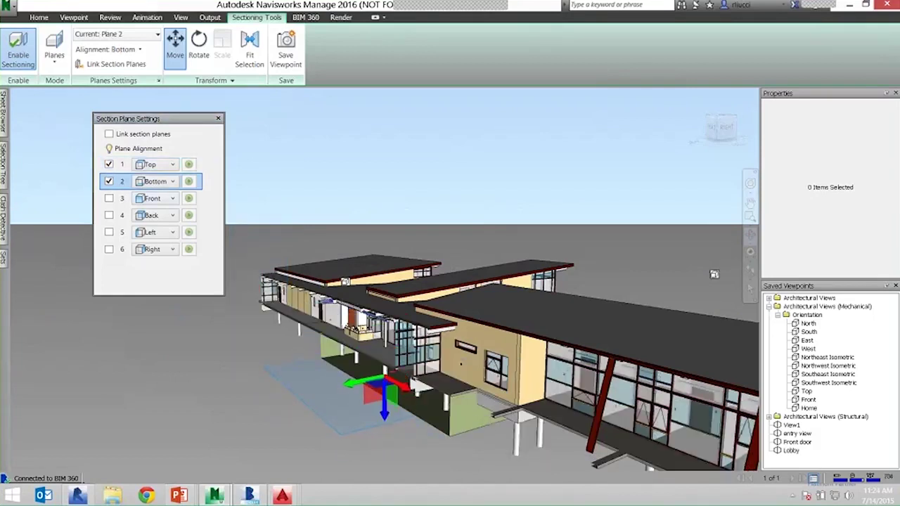
pyautogui.click(109, 181)
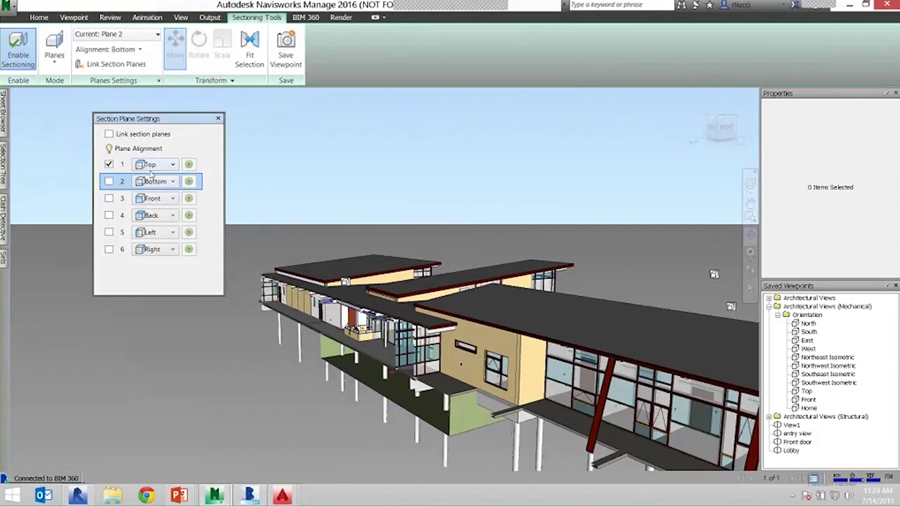
# Step: Make section plane 1 current, then enable section plane 3 (Front) and move it outward in front of the building
pyautogui.click(133, 164)
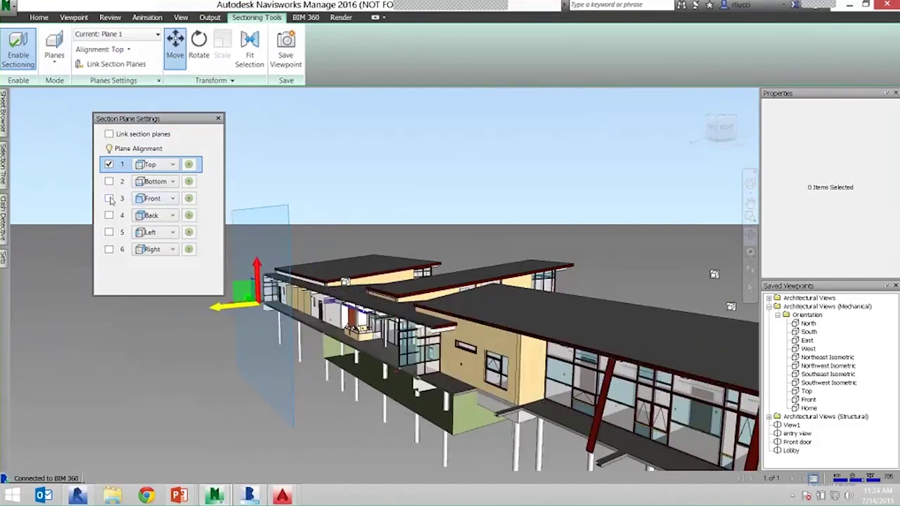
pyautogui.click(109, 198)
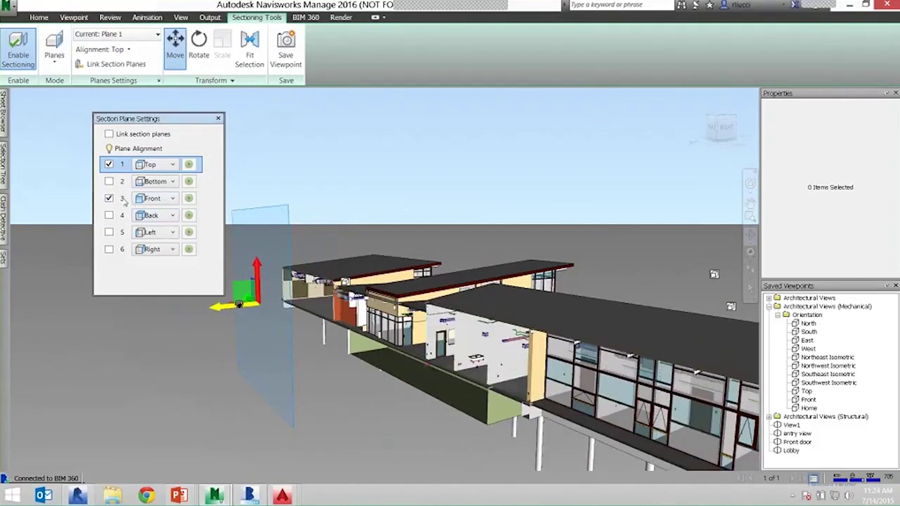
pyautogui.click(124, 200)
pyautogui.moveTo(424, 304); pyautogui.dragTo(277, 325)
# Step: Disable section plane 1 (Top), then enable section plane 2 (Bottom) and raise it to cut away the floor and supports
pyautogui.click(123, 166)
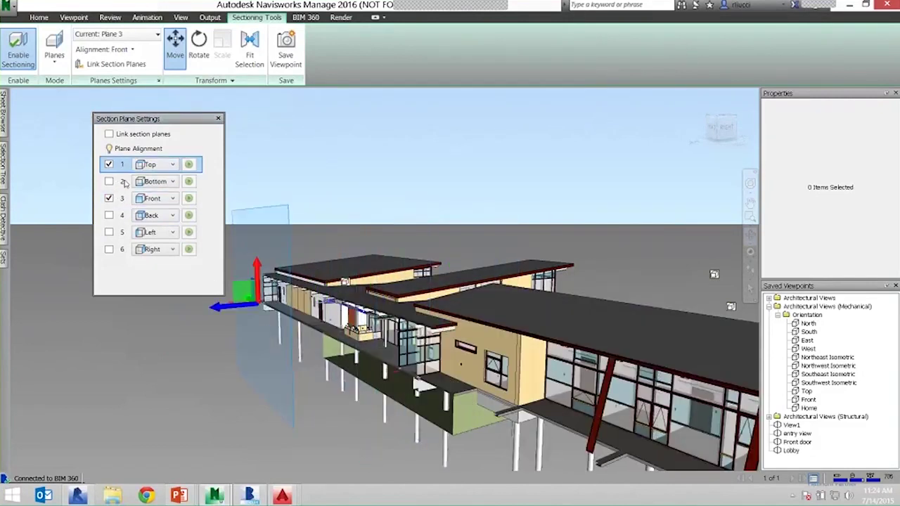
pyautogui.click(109, 164)
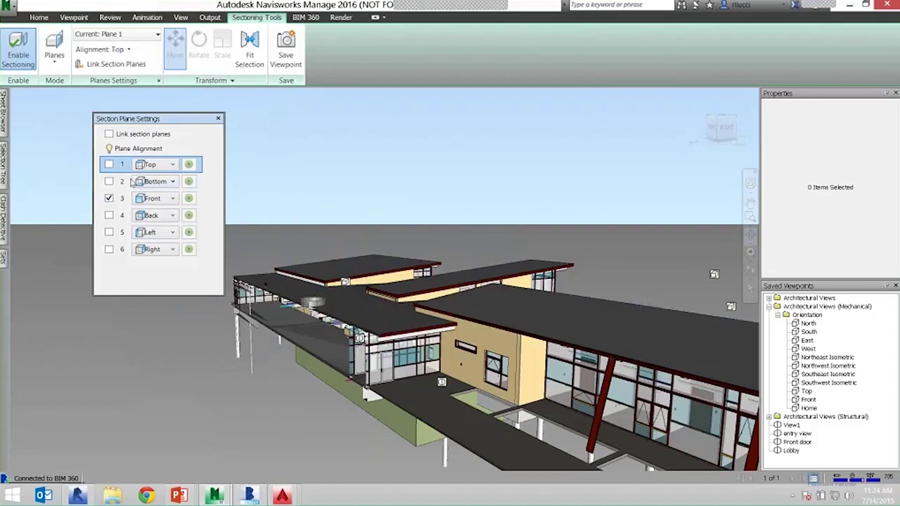
pyautogui.click(125, 181)
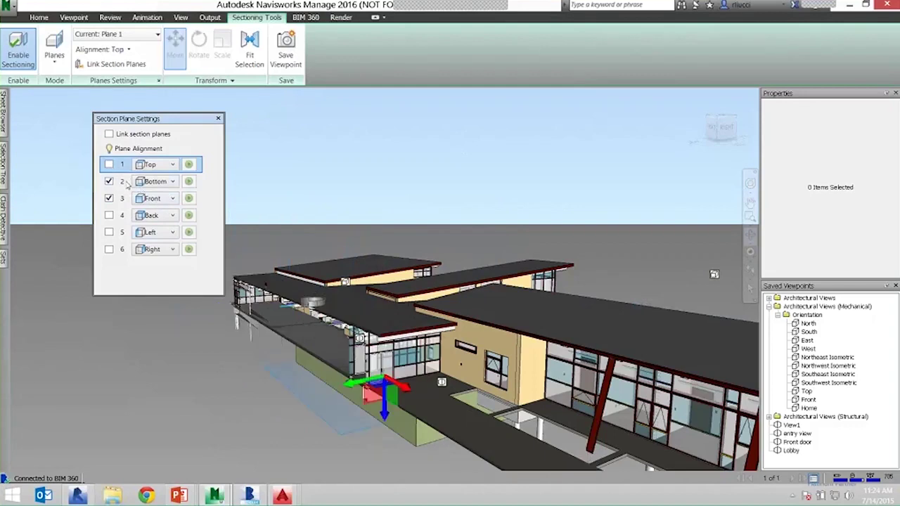
pyautogui.moveTo(385, 416); pyautogui.dragTo(392, 367)
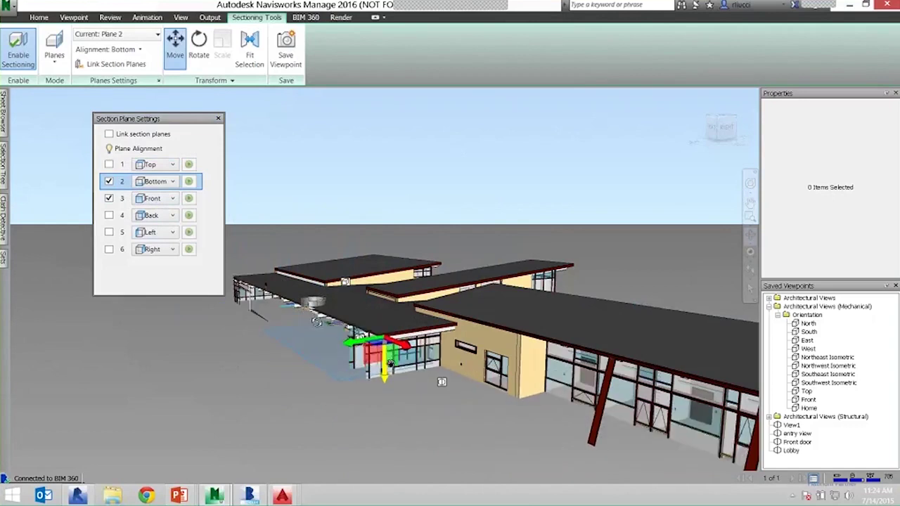
# Step: Move section plane 3 (Front) into the building, then disable planes 3 and 2 to restore the uncut model
pyautogui.click(127, 197)
pyautogui.keyDown('shift'); pyautogui.moveTo(284, 330); pyautogui.dragTo(534, 352, button='middle'); pyautogui.keyUp('shift')
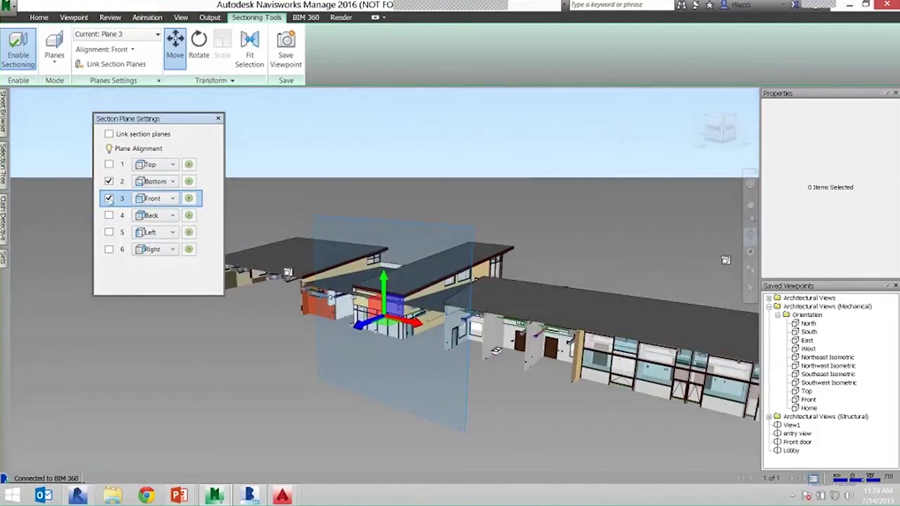
pyautogui.click(109, 198)
pyautogui.keyDown('shift'); pyautogui.moveTo(361, 305); pyautogui.dragTo(333, 229, button='middle'); pyautogui.keyUp('shift')
pyautogui.scroll(-2, 333, 229)
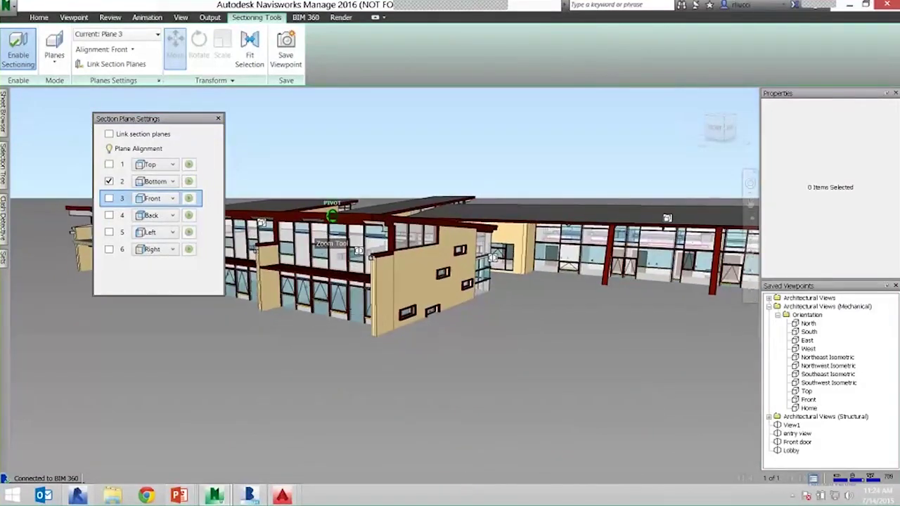
pyautogui.click(109, 181)
pyautogui.keyDown('shift'); pyautogui.moveTo(377, 345); pyautogui.dragTo(534, 337, button='middle'); pyautogui.keyUp('shift')
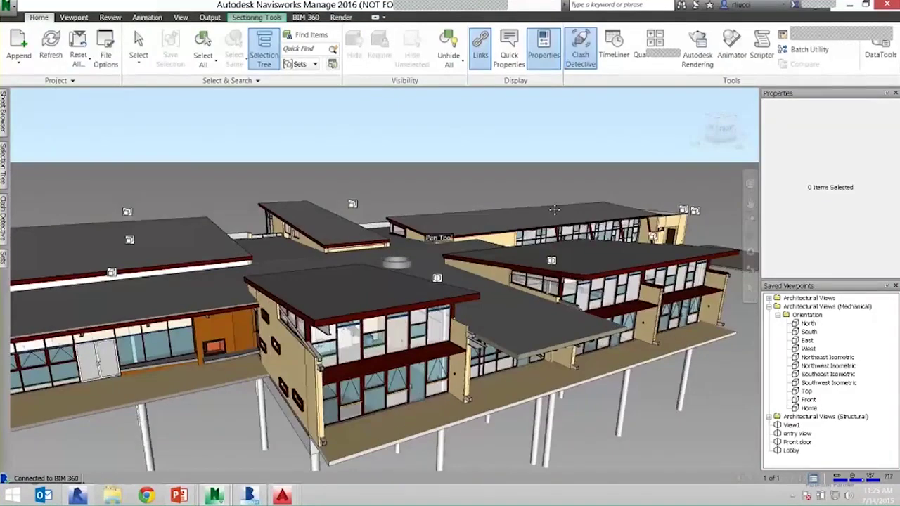
# Step: Hide the link markers around the building and frame its long facade in a low perspective view
pyautogui.scroll(-3, 552, 208)
pyautogui.keyDown('shift'); pyautogui.moveTo(552, 210); pyautogui.dragTo(290, 254, button='middle'); pyautogui.keyUp('shift')
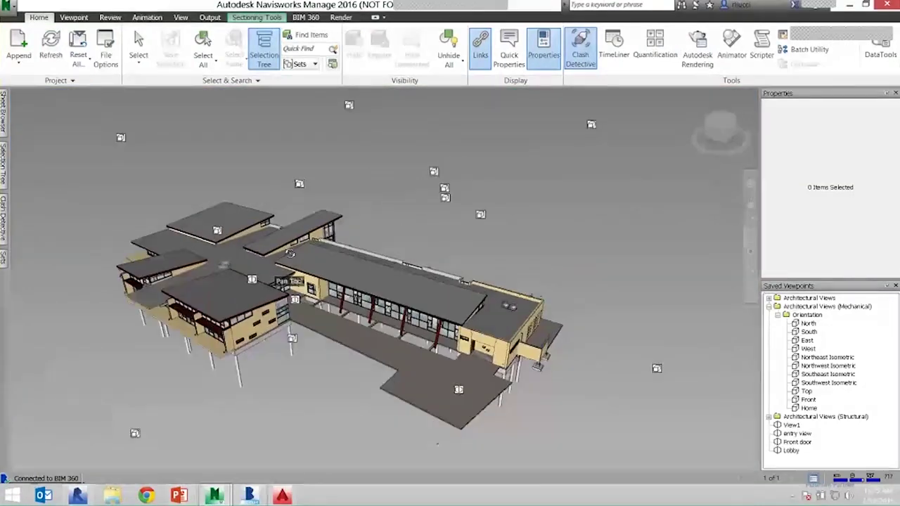
pyautogui.scroll(2, 289, 253)
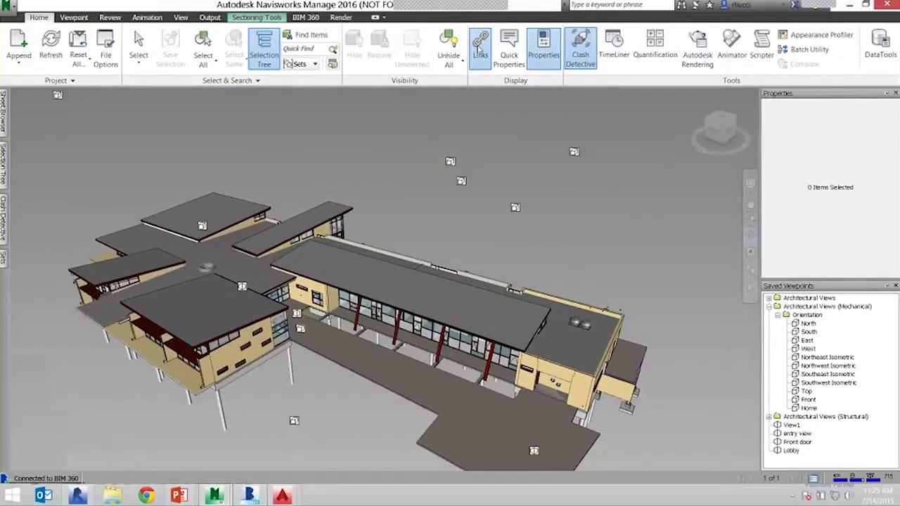
pyautogui.click(480, 50)
pyautogui.moveTo(303, 257); pyautogui.dragTo(415, 243, button='middle')
pyautogui.keyDown('shift'); pyautogui.moveTo(414, 243); pyautogui.dragTo(409, 197, button='middle'); pyautogui.keyUp('shift')
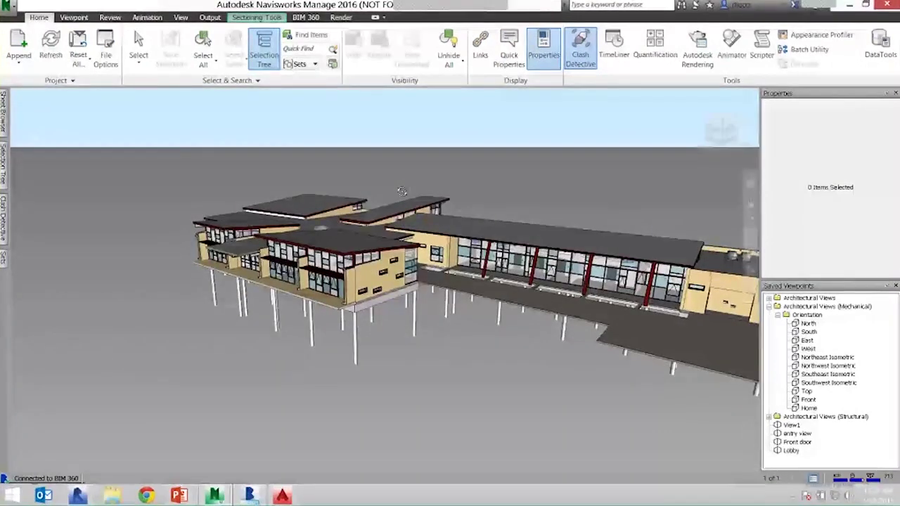
# Step: Append the Audubon_Arch_Central - Floor Plan model from the BIM 360 Sample Project to the current model
pyautogui.click(21, 52)
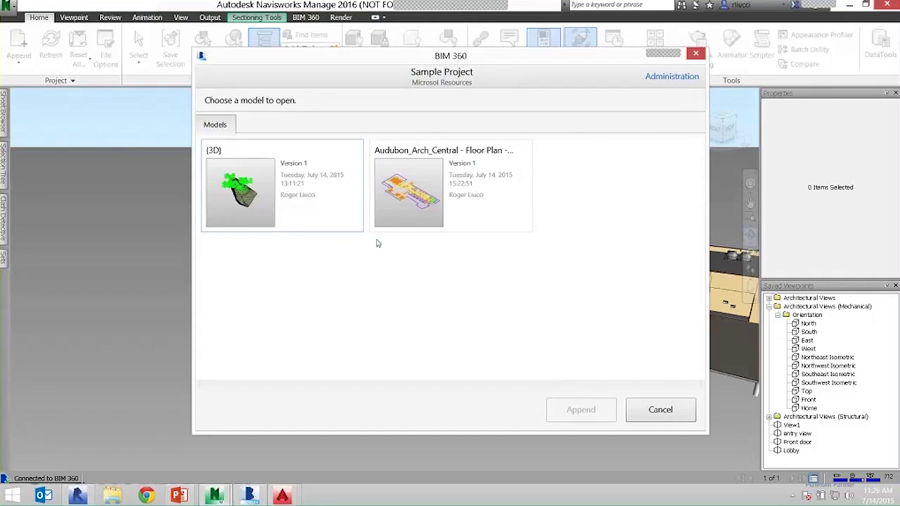
pyautogui.click(418, 201)
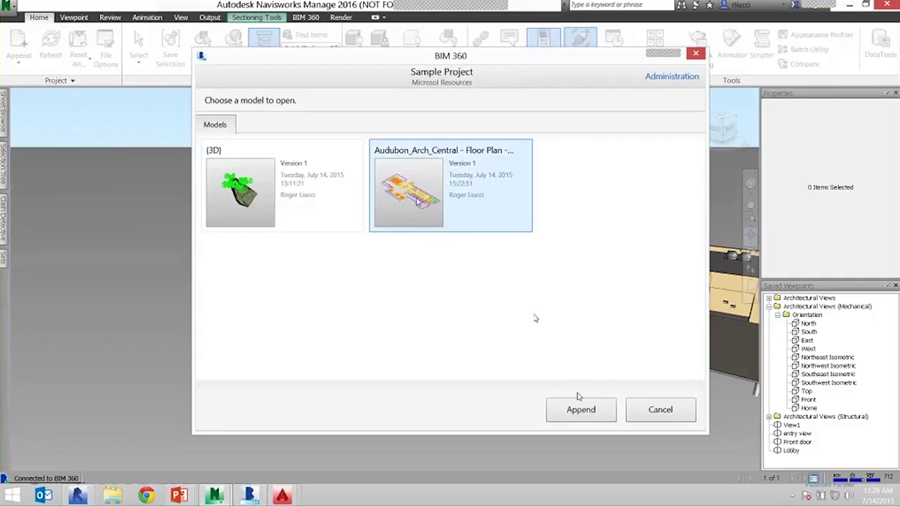
pyautogui.click(579, 402)
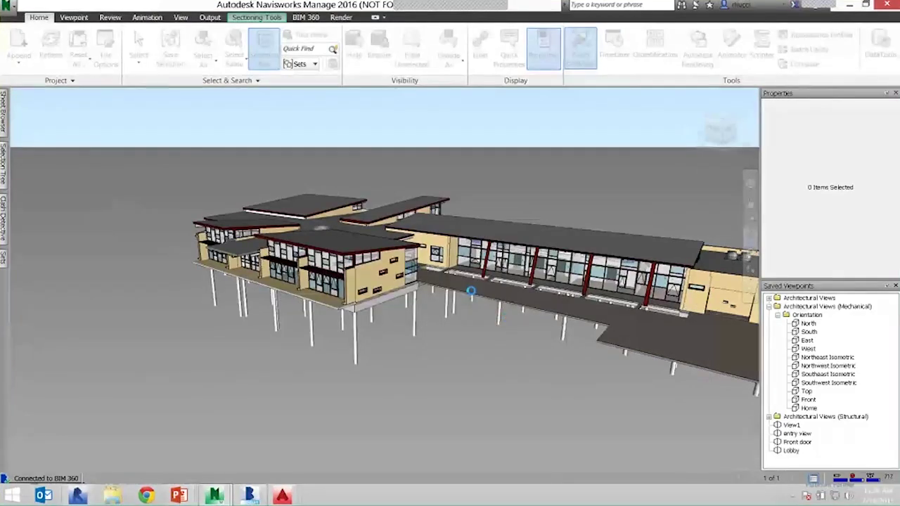
# Step: Save the combined model to BIM 360 as "Merged Model with Floor Plan" in the Merged Models folder
pyautogui.moveTo(468, 325); pyautogui.dragTo(354, 243, button='middle')
pyautogui.scroll(-4, 354, 243)
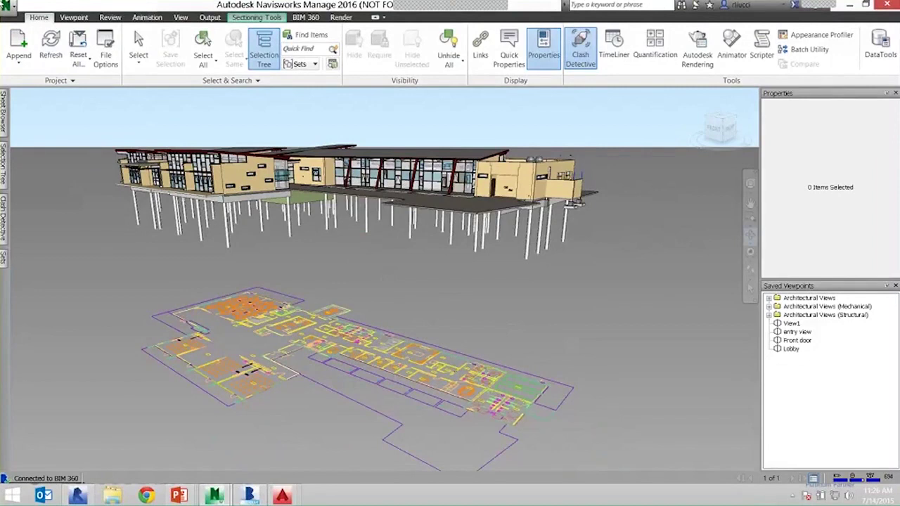
pyautogui.click(9, 6)
pyautogui.click(42, 116)
pyautogui.click(274, 136)
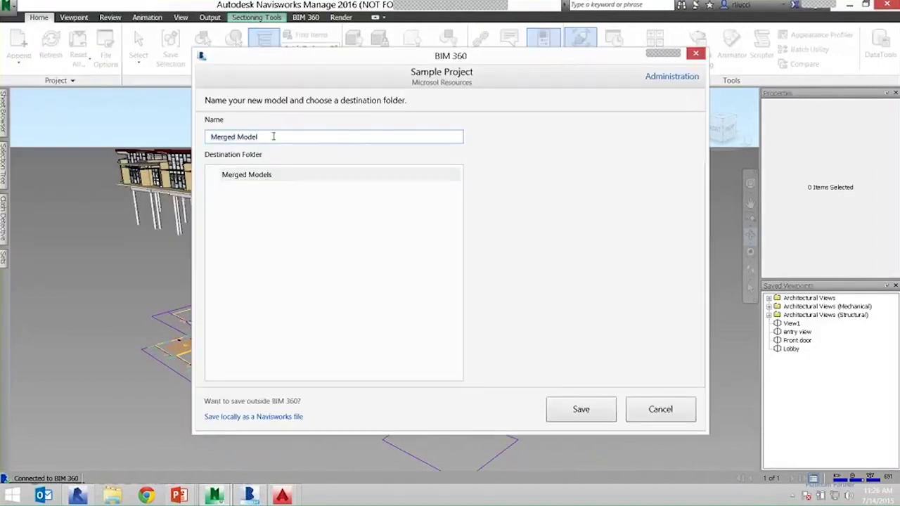
pyautogui.write('WITH')
pyautogui.write('mep fURN fLOOR pLAN')
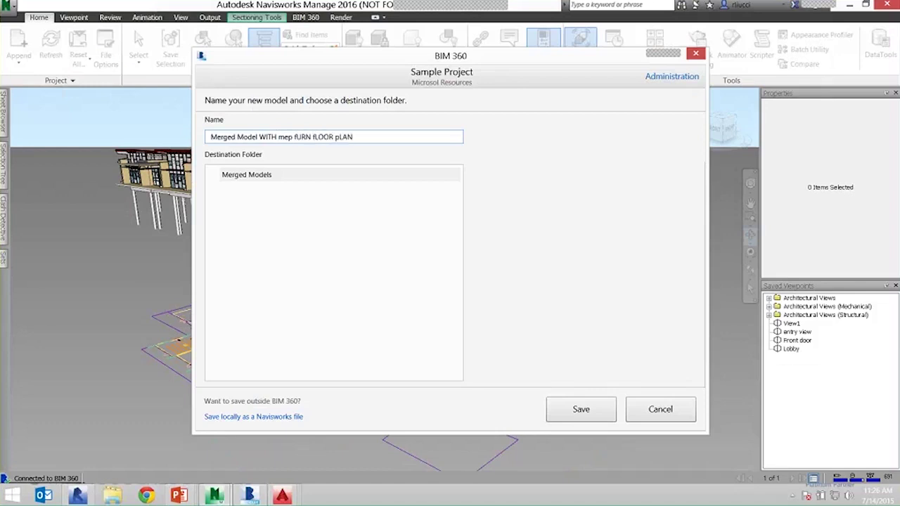
pyautogui.moveTo(364, 136); pyautogui.dragTo(279, 152)
pyautogui.press('capslock')
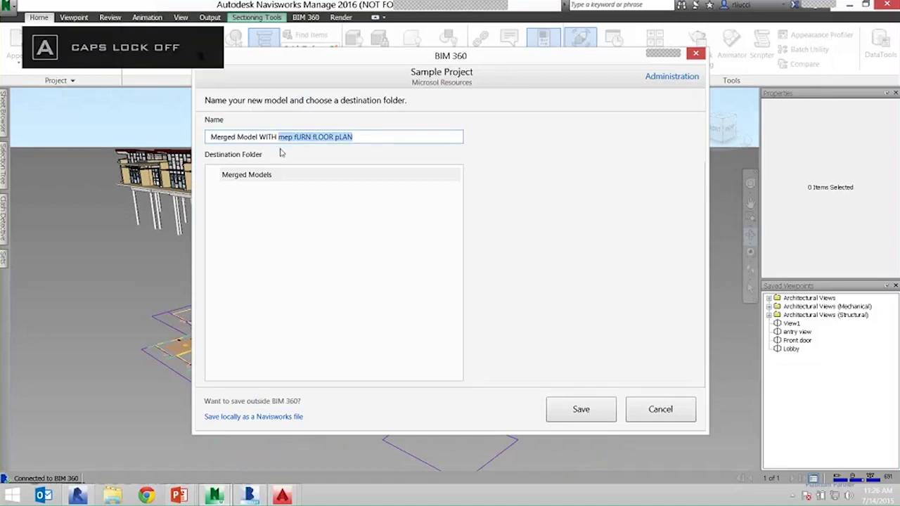
pyautogui.press('BackSpace')
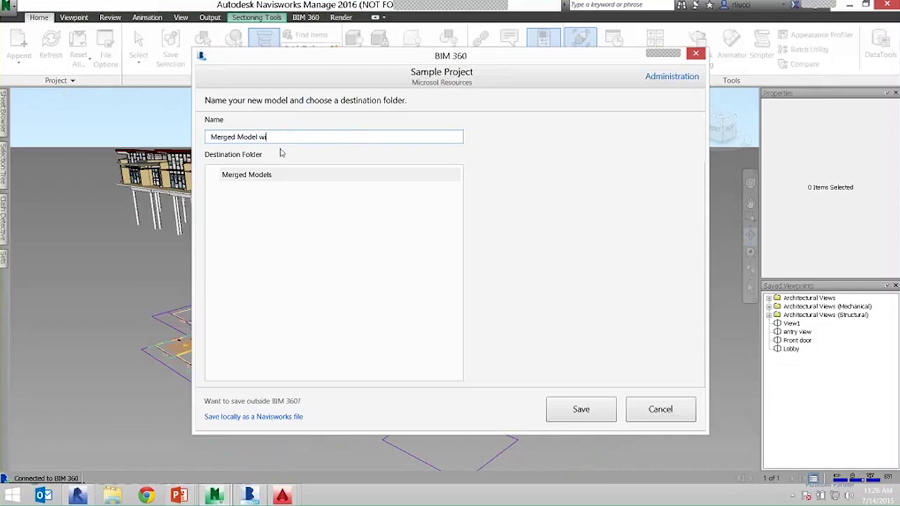
pyautogui.write('Floor Plan')
pyautogui.click(581, 409)
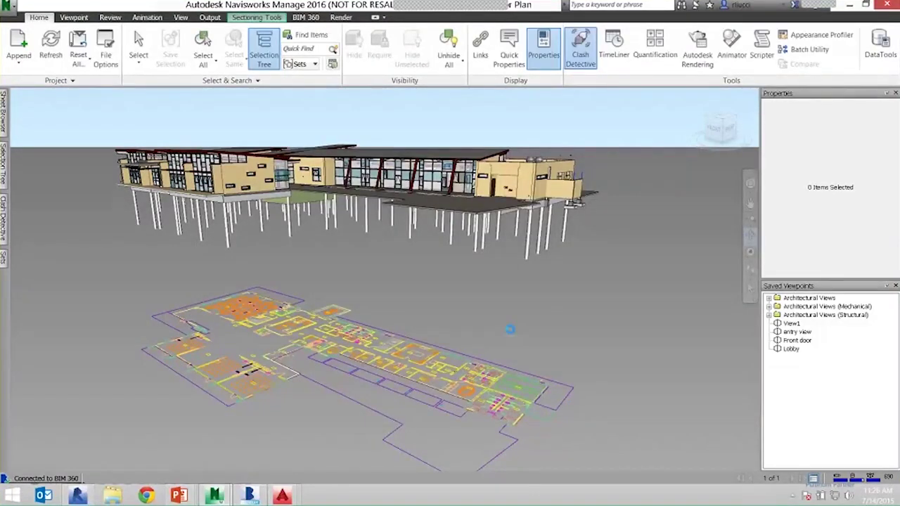
# Step: Switch to BIM 360 Glue and reopen the Sample Project from the Microsol_resources_corp projects list
pyautogui.click(248, 496)
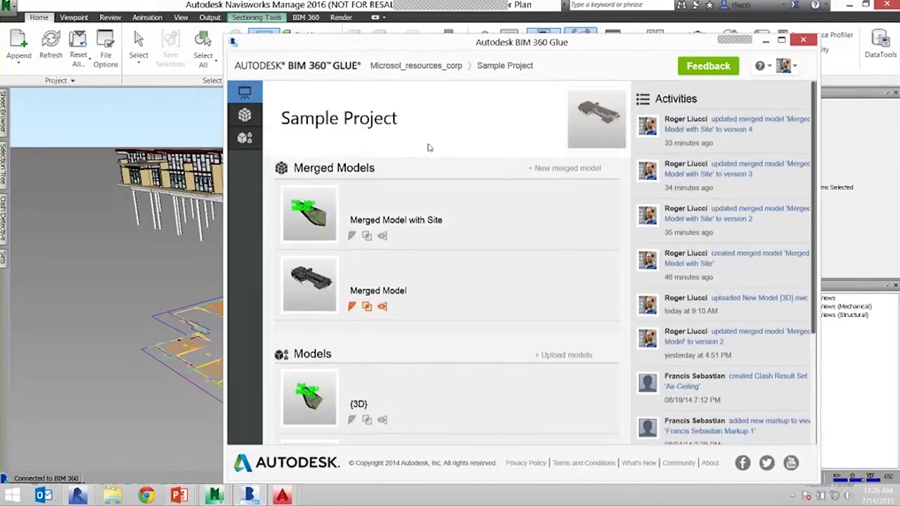
pyautogui.click(404, 67)
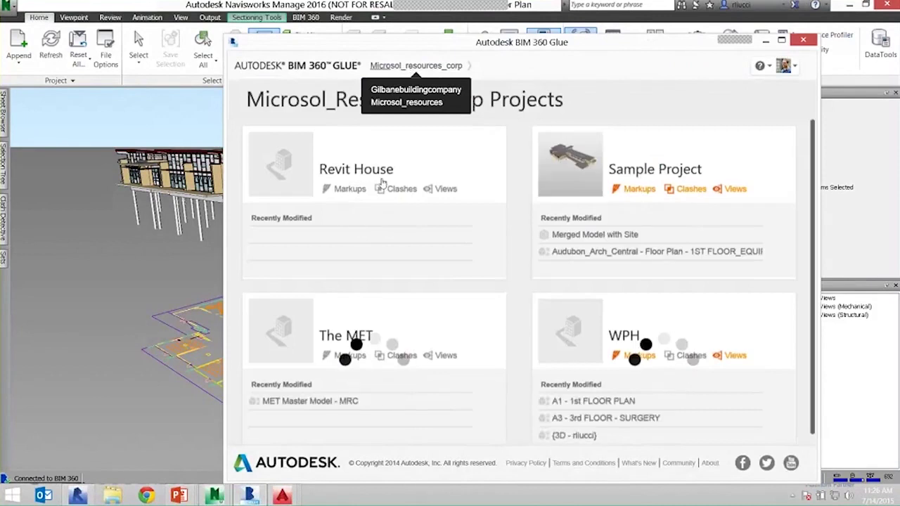
pyautogui.moveTo(614, 195)
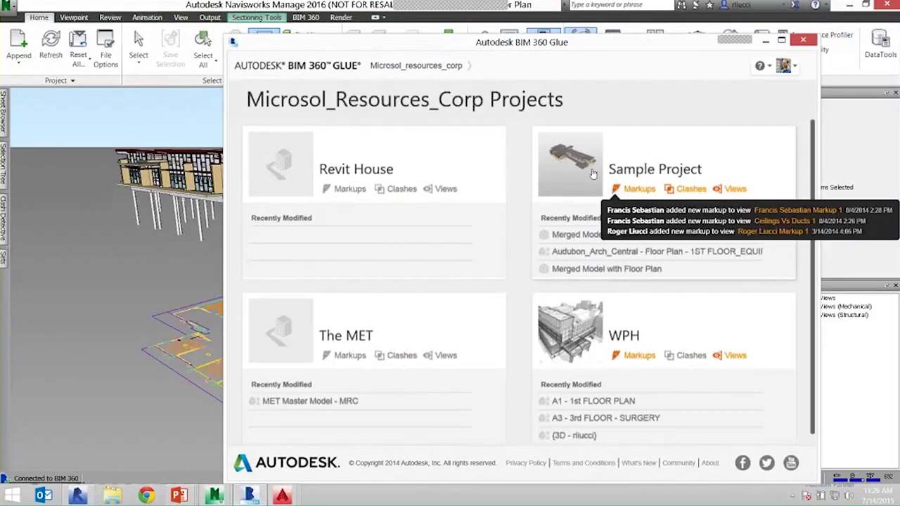
pyautogui.click(592, 173)
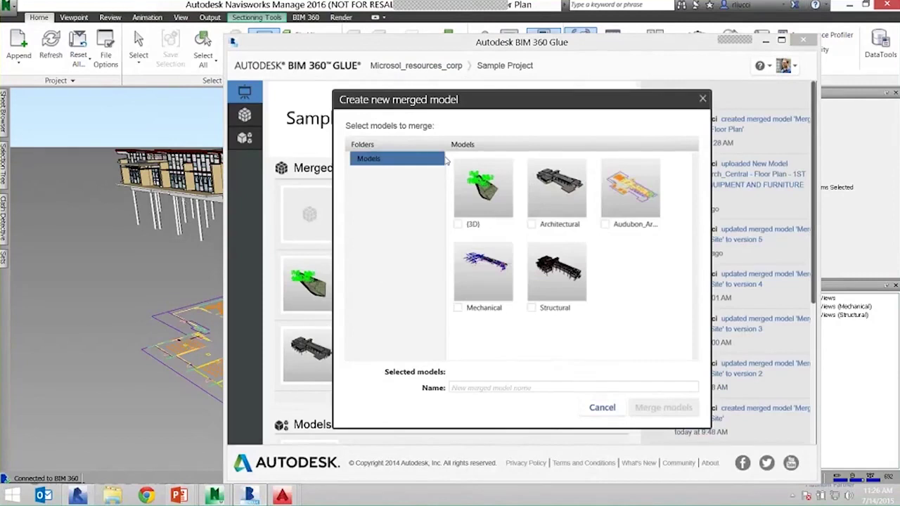
pyautogui.click(701, 100)
# Step: Review the Merged Models and Models lists of the Sample Project
pyautogui.scroll(-2, 450, 211)
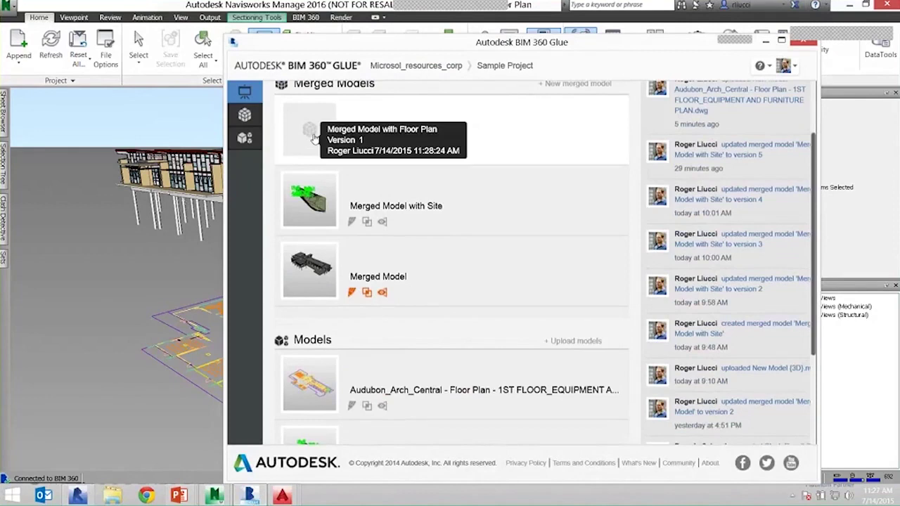
pyautogui.scroll(2, 316, 167)
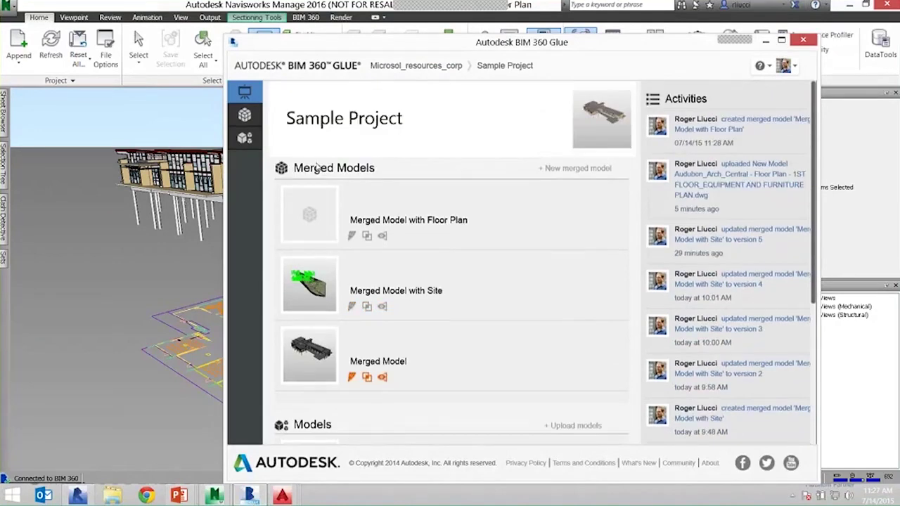
pyautogui.moveTo(328, 284)
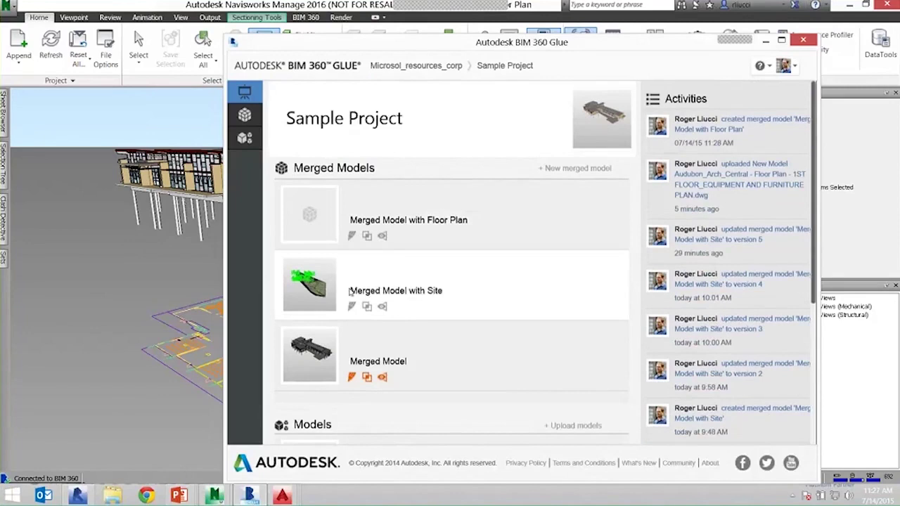
pyautogui.scroll(-3, 470, 287)
pyautogui.scroll(3, 470, 287)
pyautogui.scroll(-3, 470, 286)
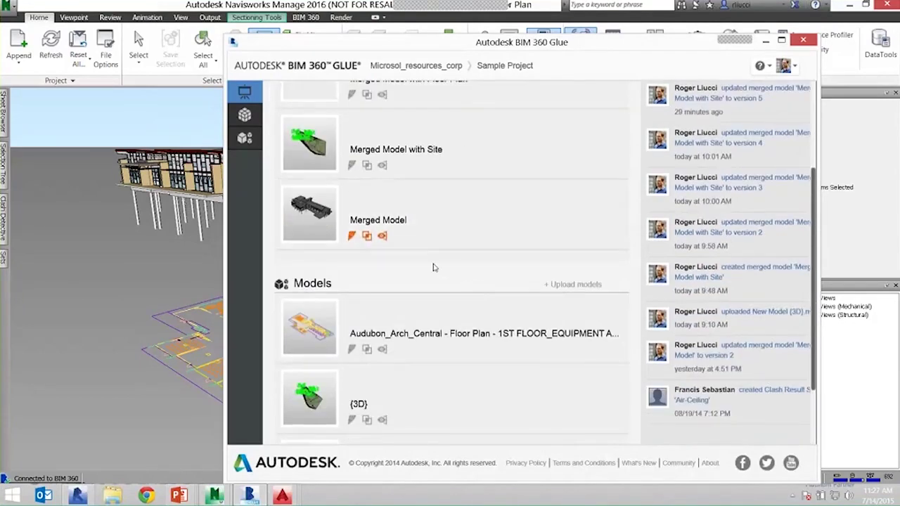
pyautogui.scroll(-2, 434, 267)
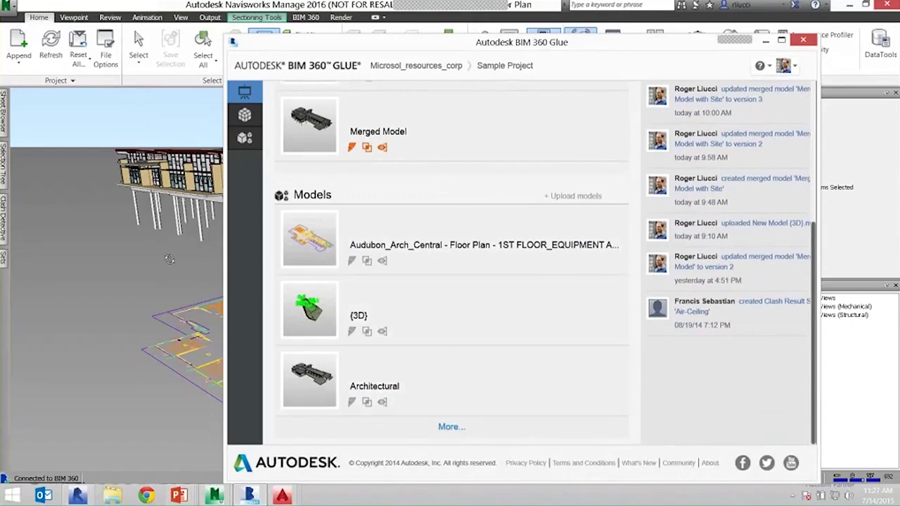
# Step: Switch back to Navisworks and delete the Audubon_Arch_Central - Floor Plan model from the selection tree
pyautogui.click(177, 262)
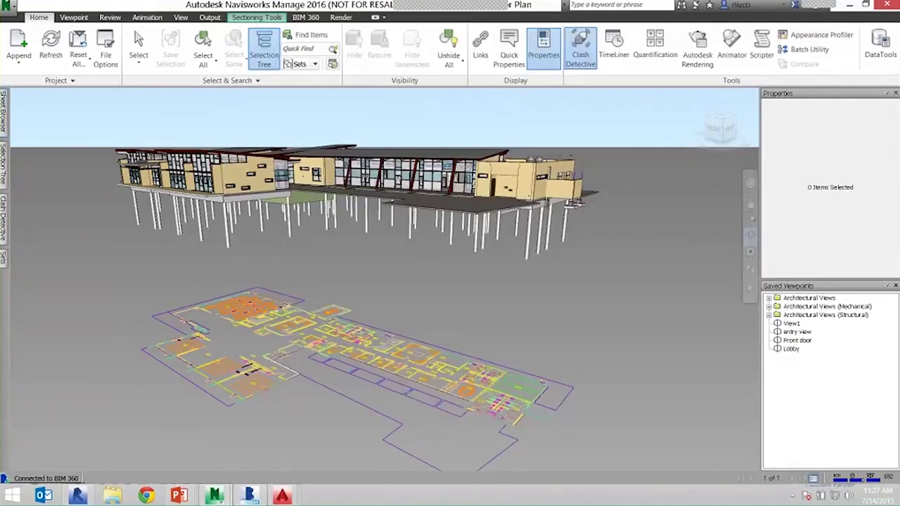
pyautogui.moveTo(4, 260)
pyautogui.moveTo(4, 163)
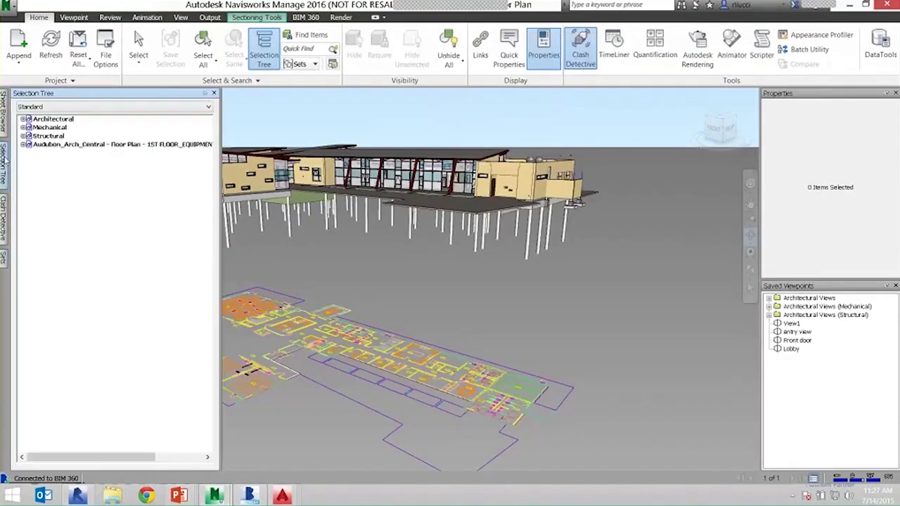
pyautogui.click(51, 145)
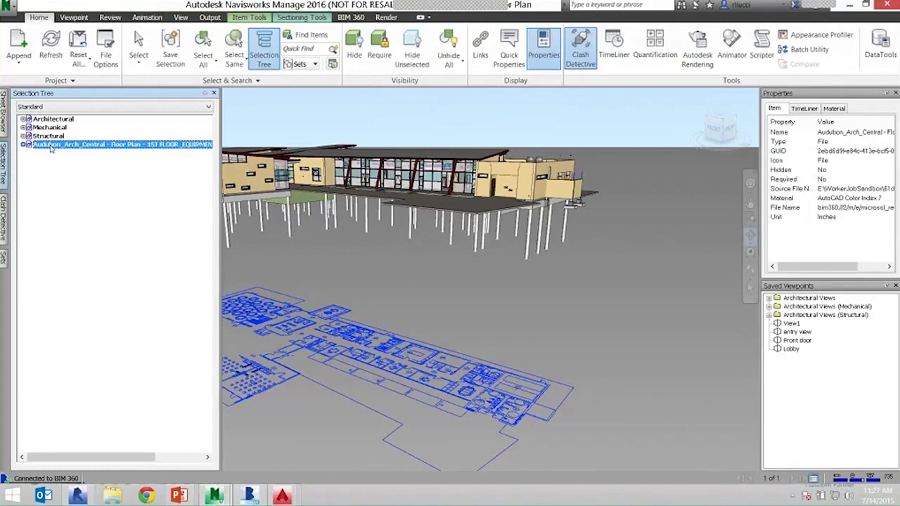
pyautogui.press('Delete')
pyautogui.click(508, 294)
pyautogui.keyDown('shift'); pyautogui.moveTo(392, 263); pyautogui.dragTo(382, 323, button='middle'); pyautogui.keyUp('shift')
pyautogui.scroll(3, 299, 264)
pyautogui.moveTo(300, 265); pyautogui.dragTo(370, 258, button='middle')
pyautogui.moveTo(467, 284); pyautogui.dragTo(401, 260, button='middle')
# Step: Switch to BIM 360 Glue, maximize its window, and open the Sample Project from the company's projects page
pyautogui.click(255, 495)
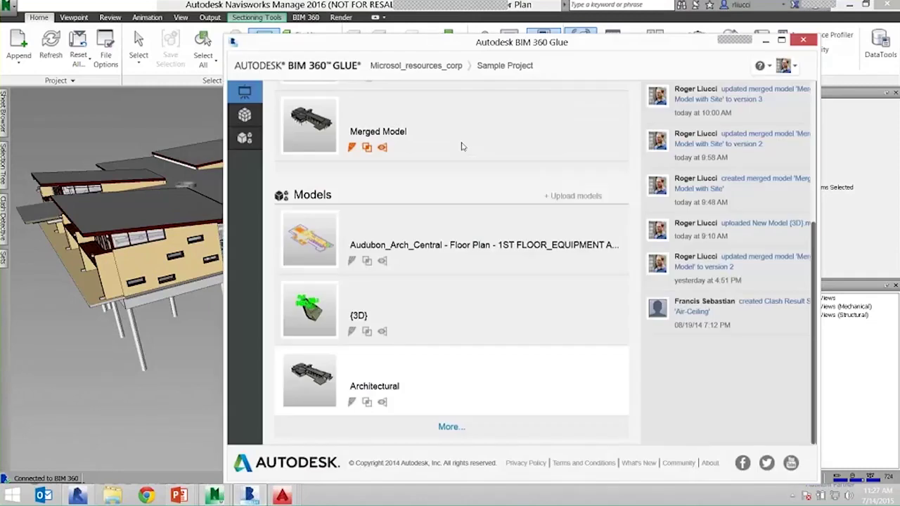
pyautogui.moveTo(537, 44); pyautogui.dragTo(485, 45)
pyautogui.click(730, 41)
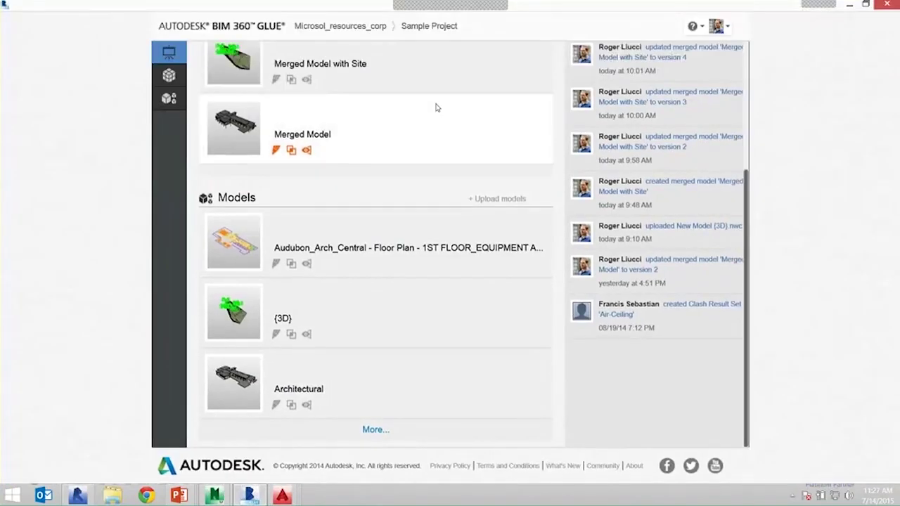
pyautogui.click(357, 26)
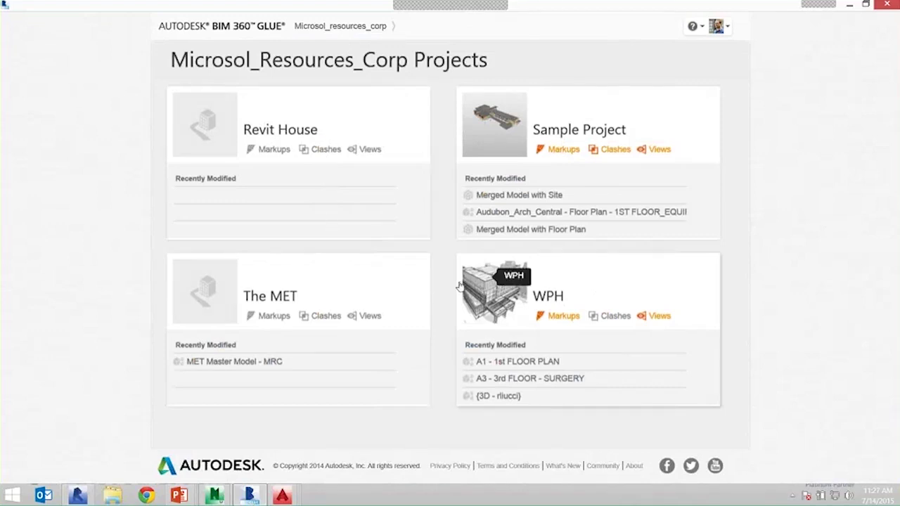
pyautogui.click(520, 124)
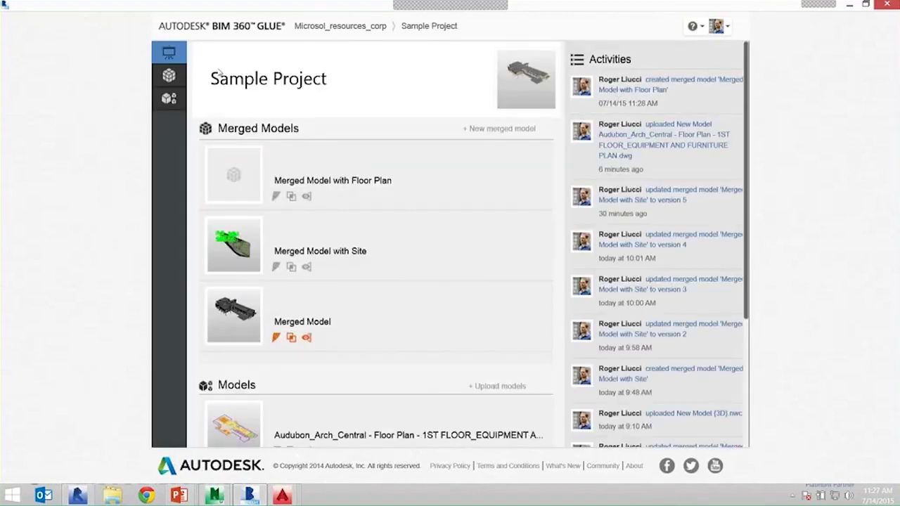
# Step: Open the Glue administration site for the Sample Project and move its browser window into view
pyautogui.click(719, 29)
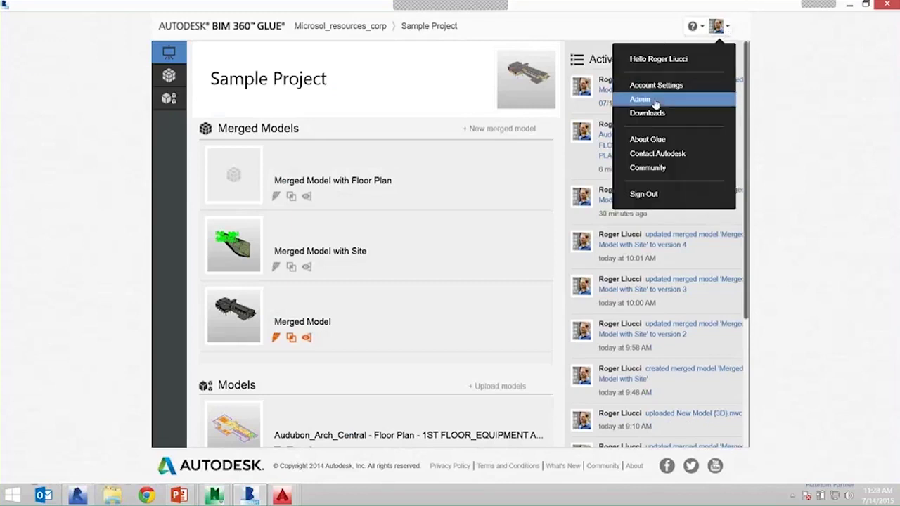
pyautogui.click(653, 100)
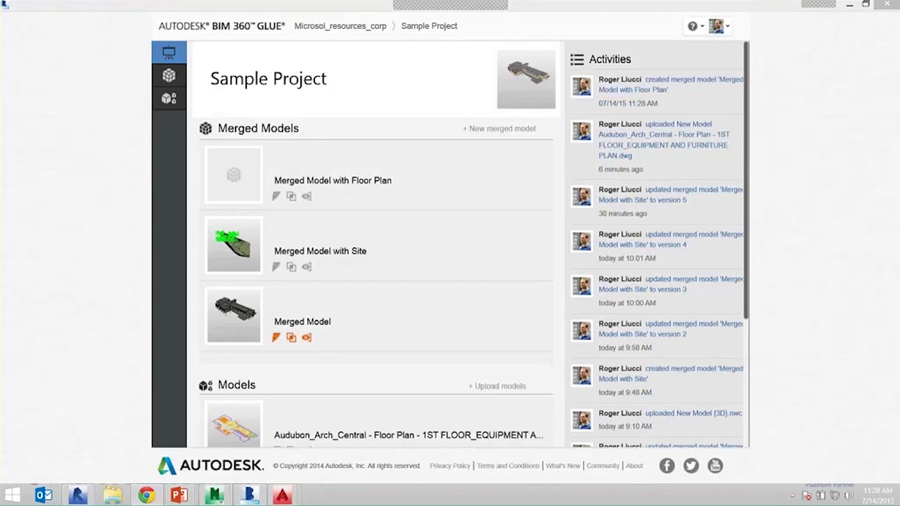
pyautogui.moveTo(899, 22); pyautogui.dragTo(492, 30)
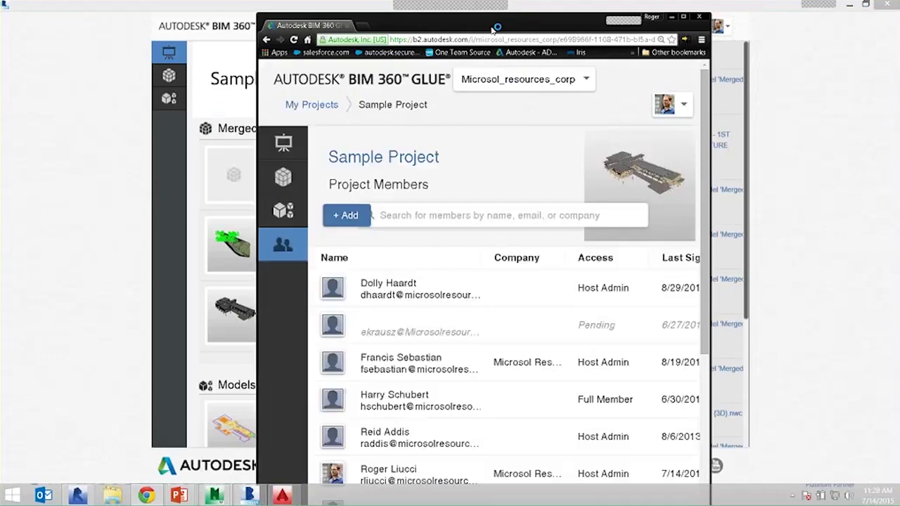
pyautogui.keyDown('ctrl'); pyautogui.scroll(2, 412, 272); pyautogui.keyUp('ctrl')
# Step: Widen the browser window and examine the project members with their access levels and last sign-in dates
pyautogui.scroll(-4, 415, 271)
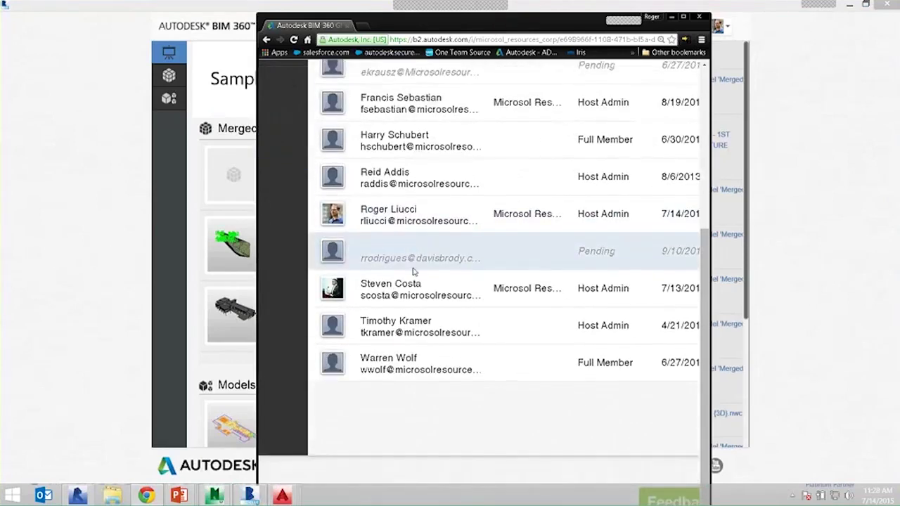
pyautogui.scroll(3, 414, 271)
pyautogui.moveTo(711, 206); pyautogui.dragTo(819, 201)
pyautogui.scroll(2, 443, 207)
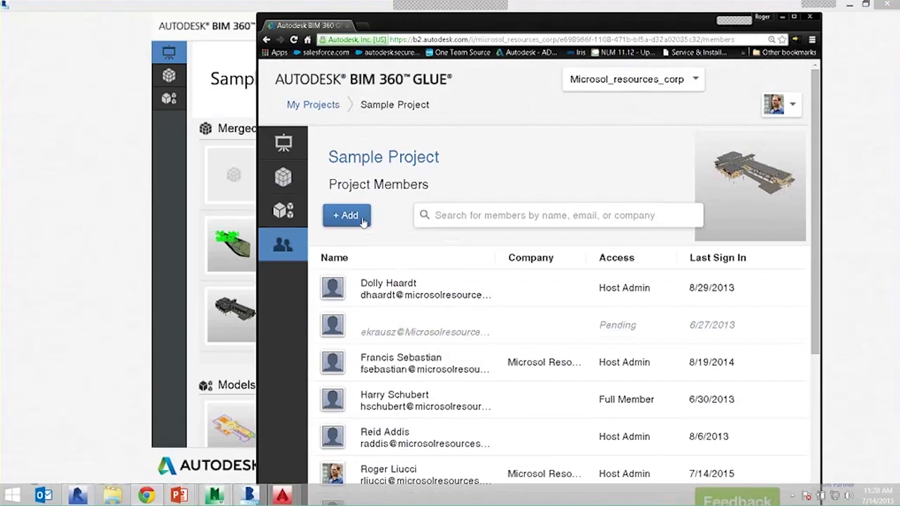
pyautogui.scroll(-3, 424, 185)
pyautogui.scroll(3, 425, 185)
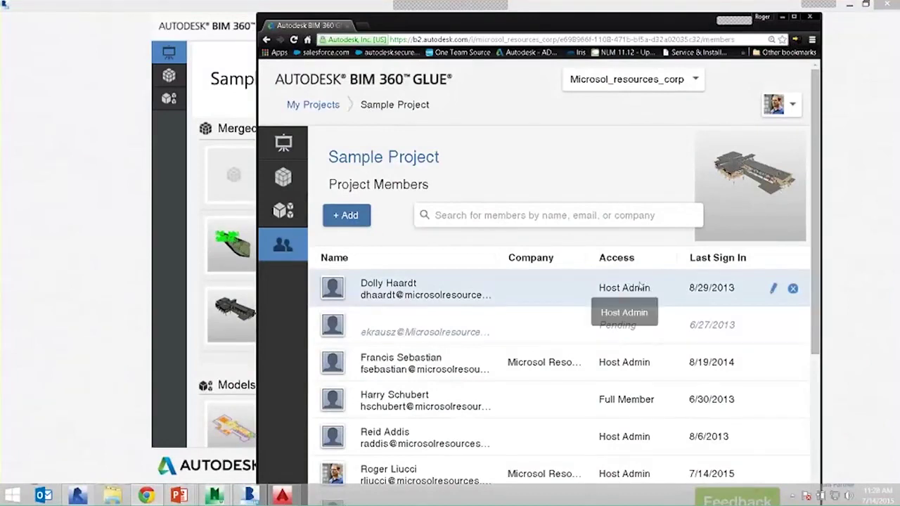
# Step: Show the Sample Project's models on the administration site, look through them, and minimize the browser
pyautogui.click(283, 211)
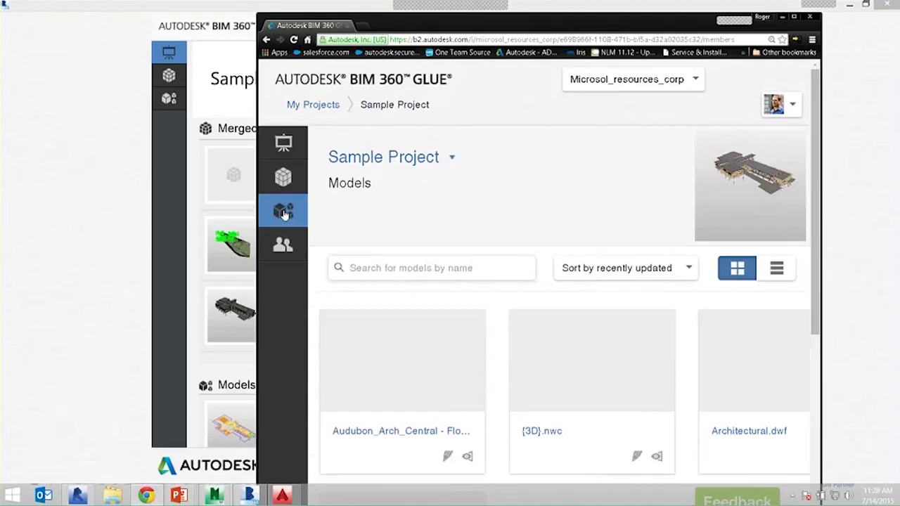
pyautogui.scroll(-2, 289, 214)
pyautogui.scroll(-3, 496, 345)
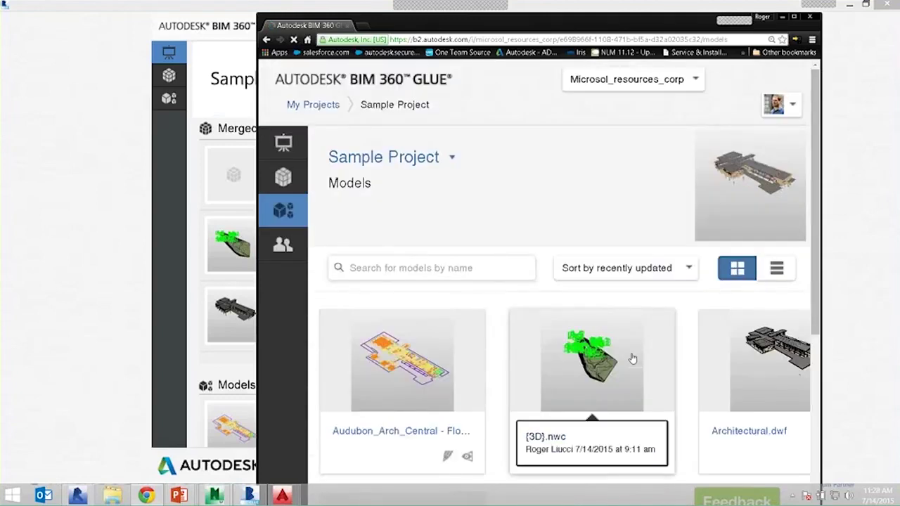
pyautogui.scroll(-5, 630, 357)
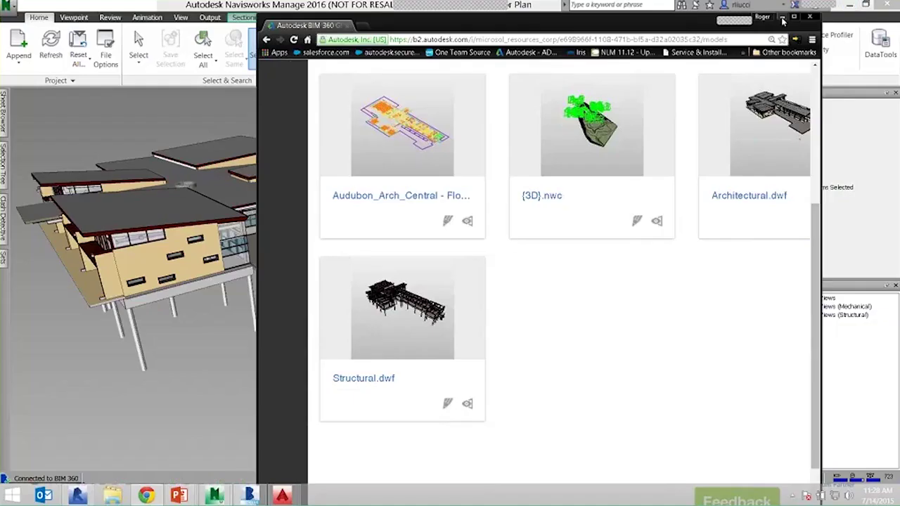
pyautogui.click(783, 19)
# Step: Append the {3D} site model from the BIM 360 Sample Project to the current Navisworks model
pyautogui.click(21, 53)
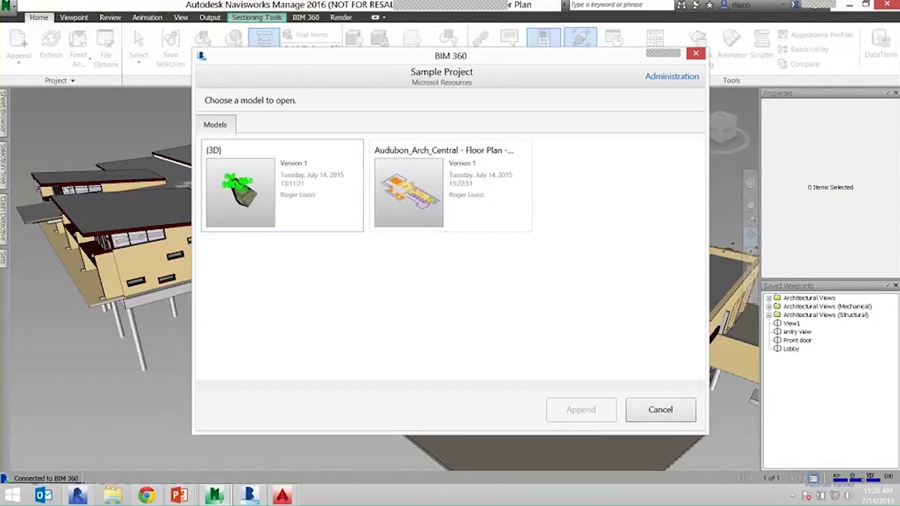
pyautogui.click(295, 200)
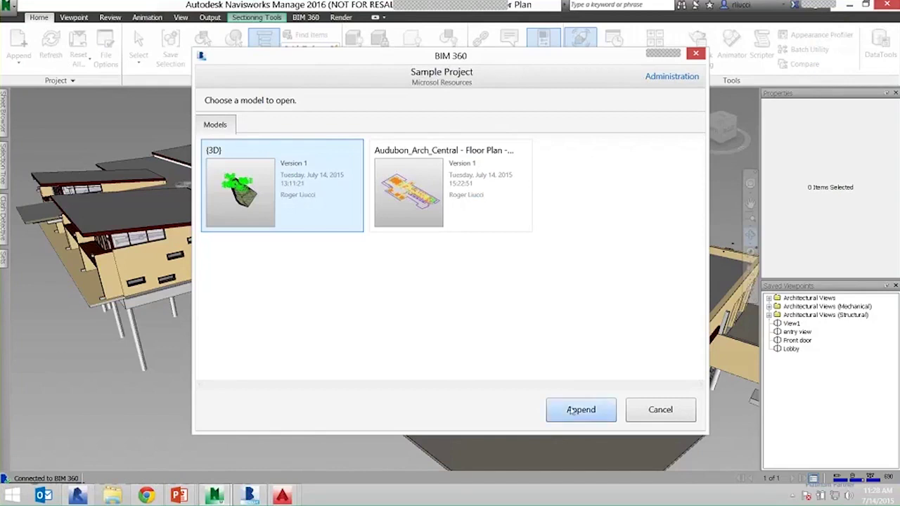
pyautogui.click(570, 407)
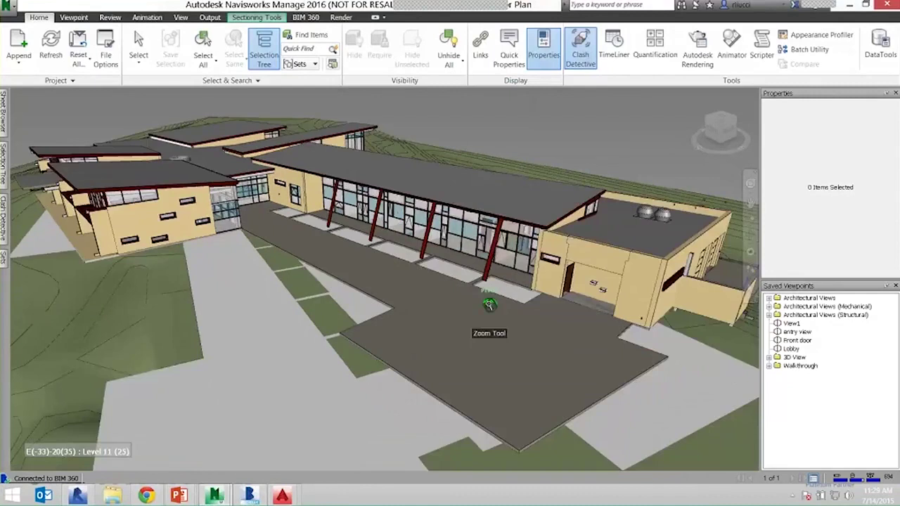
pyautogui.scroll(-5, 489, 304)
pyautogui.keyDown('shift'); pyautogui.moveTo(554, 336); pyautogui.dragTo(572, 339, button='middle'); pyautogui.keyUp('shift')
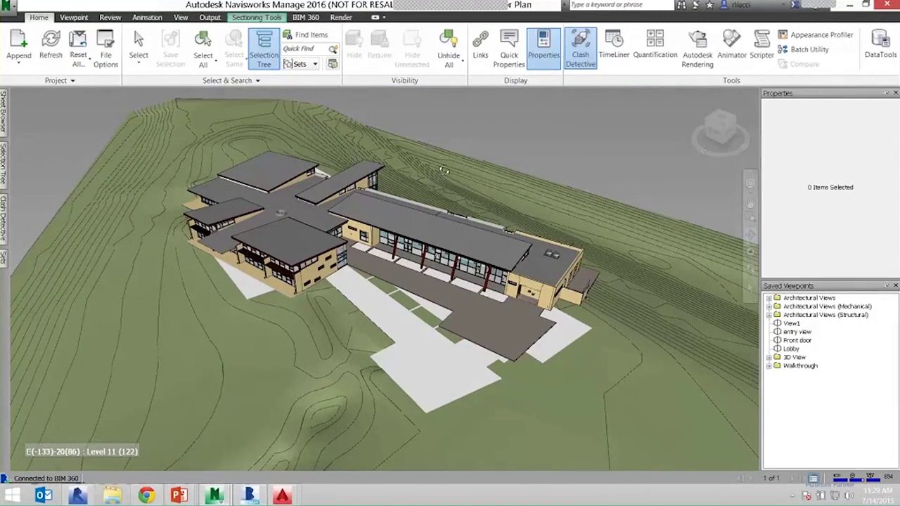
pyautogui.moveTo(443, 170); pyautogui.dragTo(411, 222, button='middle')
pyautogui.scroll(-2, 411, 222)
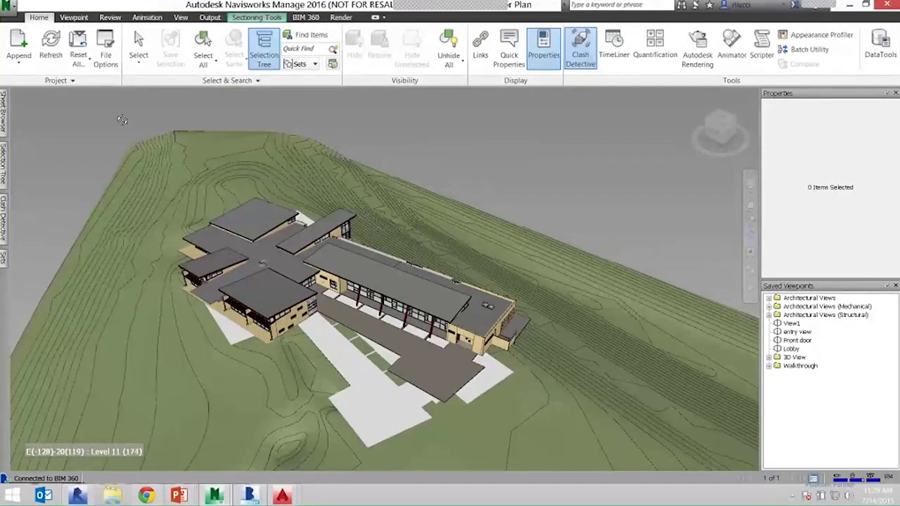
pyautogui.moveTo(250, 190); pyautogui.dragTo(273, 177, button='middle')
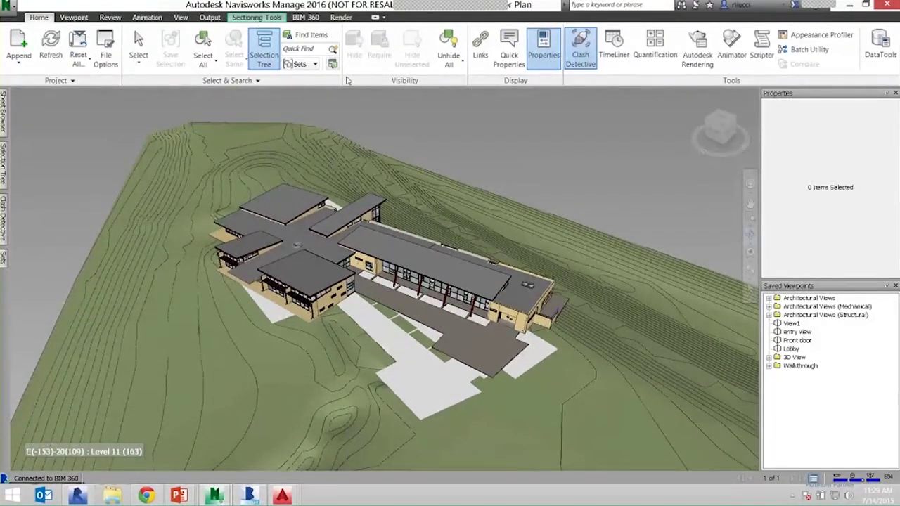
pyautogui.rightClick(383, 331)
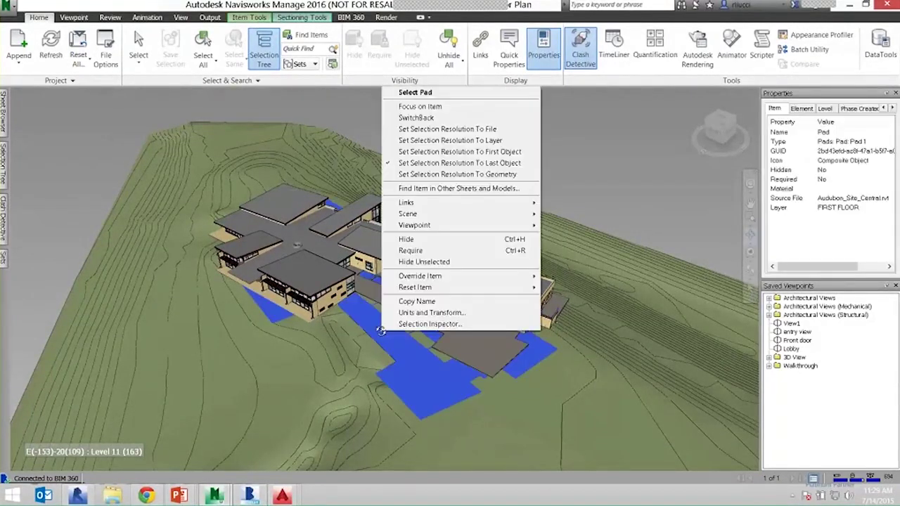
pyautogui.click(379, 328)
pyautogui.click(9, 6)
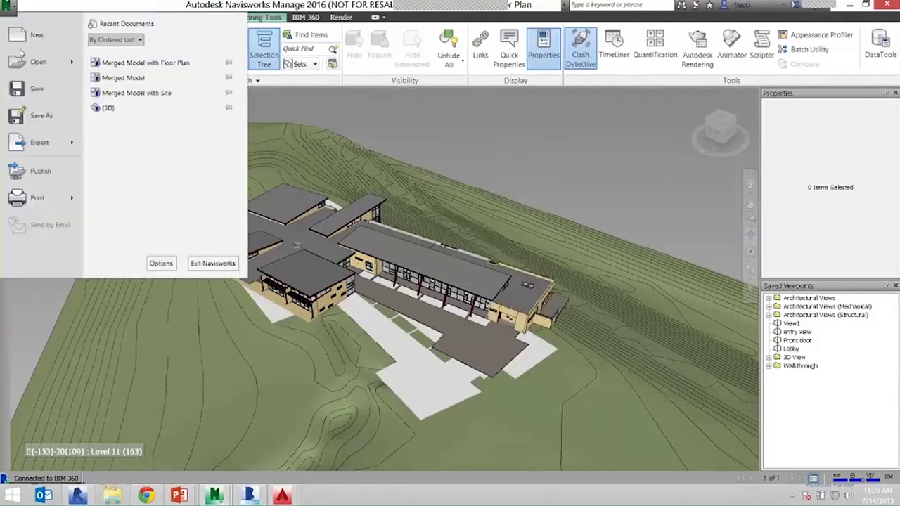
pyautogui.click(59, 123)
pyautogui.click(316, 139)
pyautogui.moveTo(296, 145); pyautogui.dragTo(277, 155)
pyautogui.write('FP')
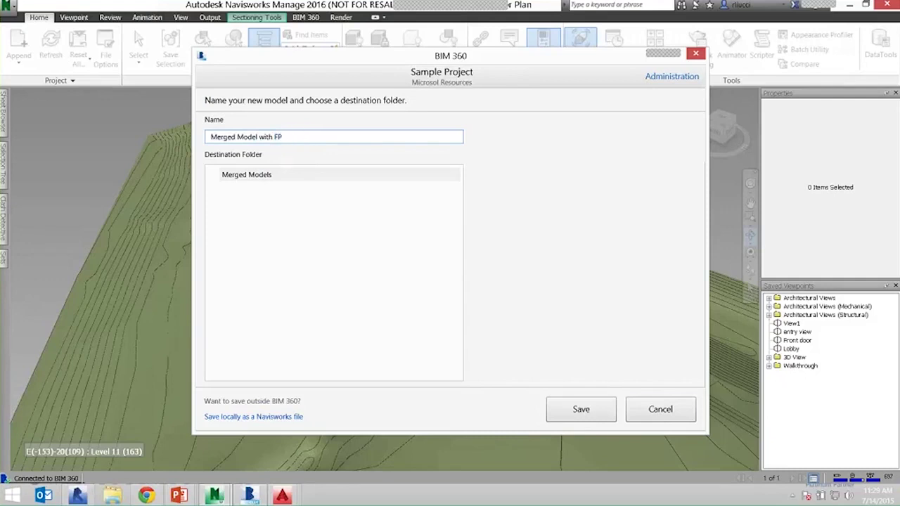
pyautogui.click(660, 409)
# Step: Switch to the other Navisworks window containing the Merged Model
pyautogui.keyDown('shift'); pyautogui.moveTo(473, 281); pyautogui.dragTo(521, 271, button='middle'); pyautogui.keyUp('shift')
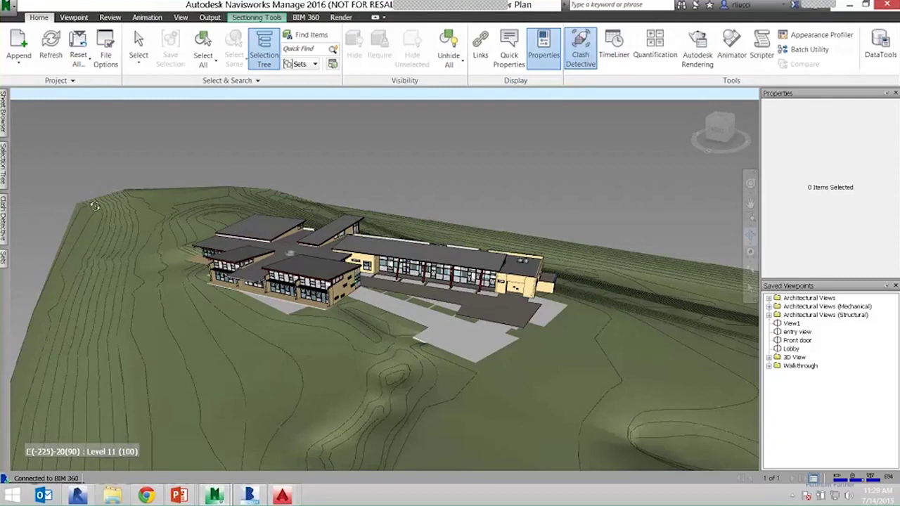
pyautogui.moveTo(4, 216)
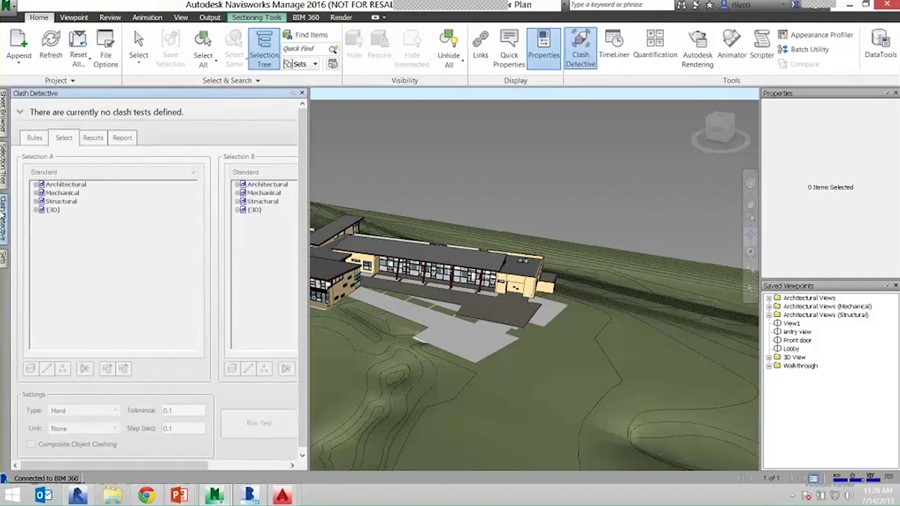
pyautogui.moveTo(215, 496)
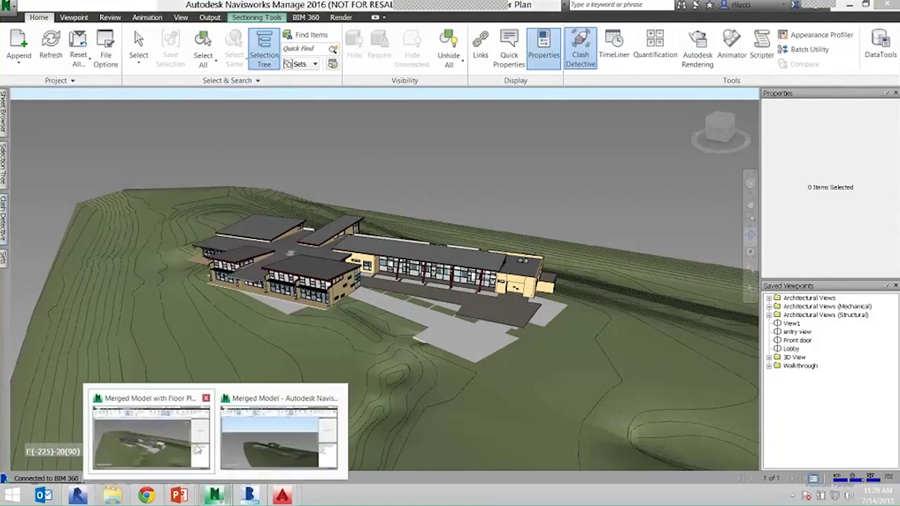
pyautogui.click(279, 434)
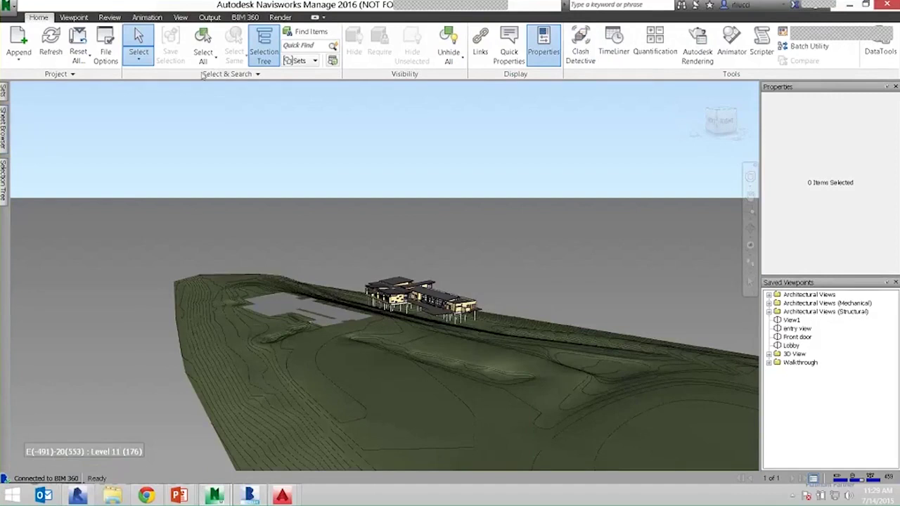
# Step: Show Clash Detective for the Merged Model, expand its test list and add a new clash test
pyautogui.click(181, 17)
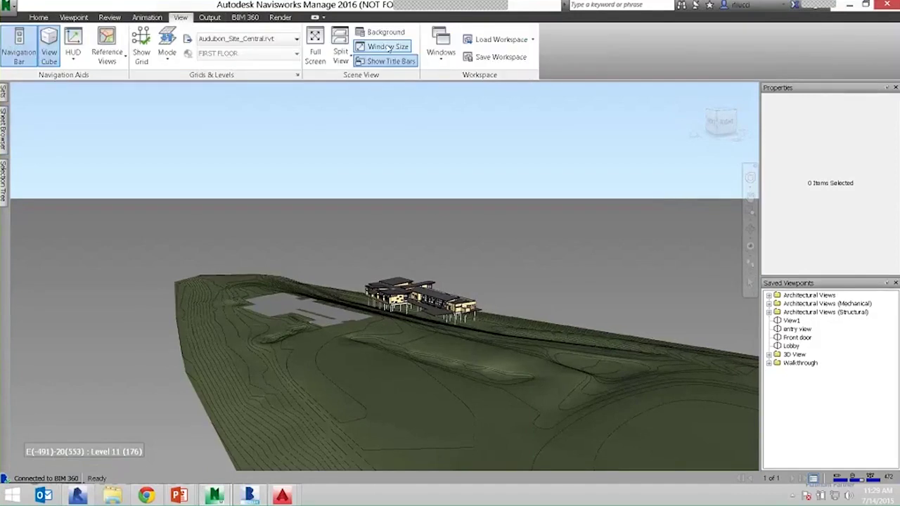
pyautogui.click(437, 58)
pyautogui.click(437, 75)
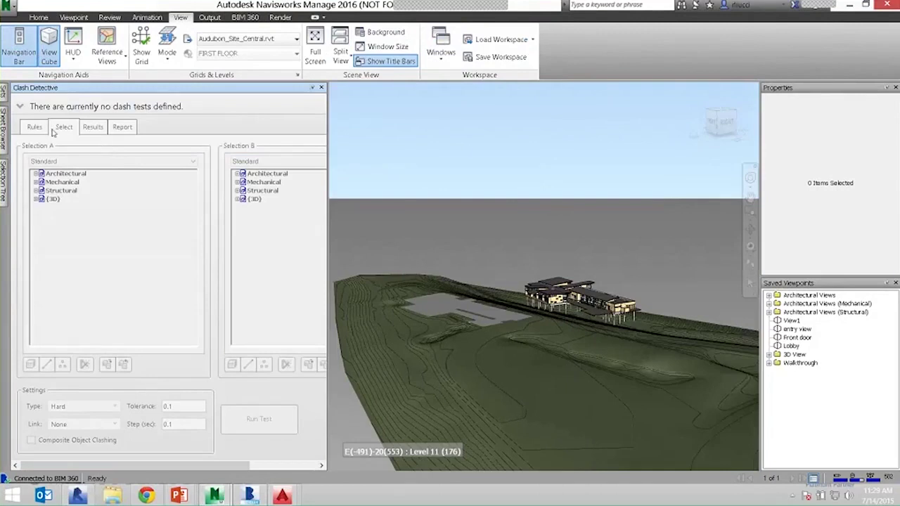
pyautogui.click(43, 108)
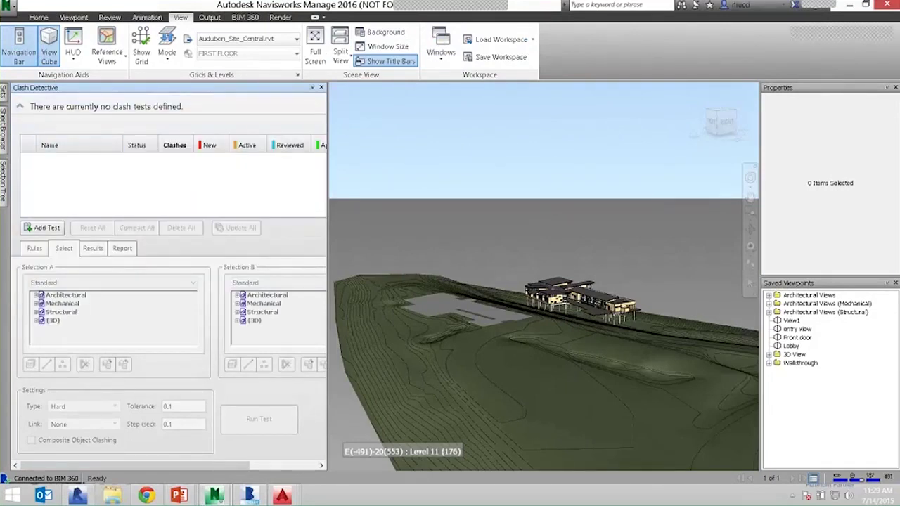
pyautogui.click(43, 227)
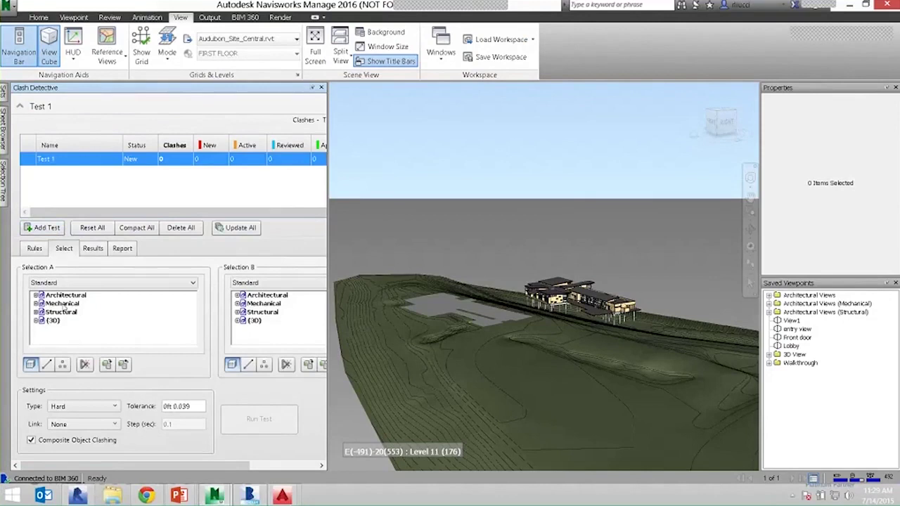
# Step: Run Test 1 as a hard clash between the Mechanical model's Duct Fittings and Ducts and the whole Structural model
pyautogui.click(36, 303)
pyautogui.click(43, 312)
pyautogui.scroll(-3, 74, 340)
pyautogui.click(75, 330)
pyautogui.keyDown('ctrl'); pyautogui.click(74, 337); pyautogui.keyUp('ctrl')
pyautogui.click(261, 312)
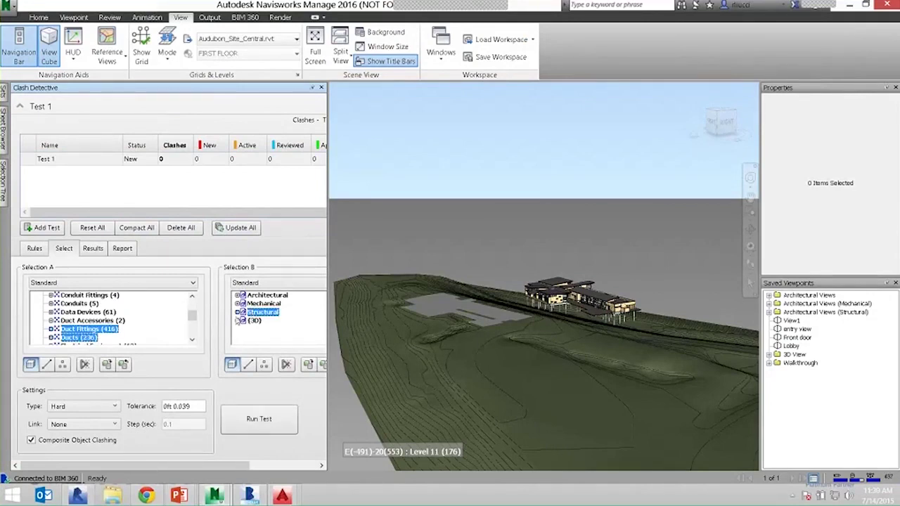
pyautogui.click(261, 414)
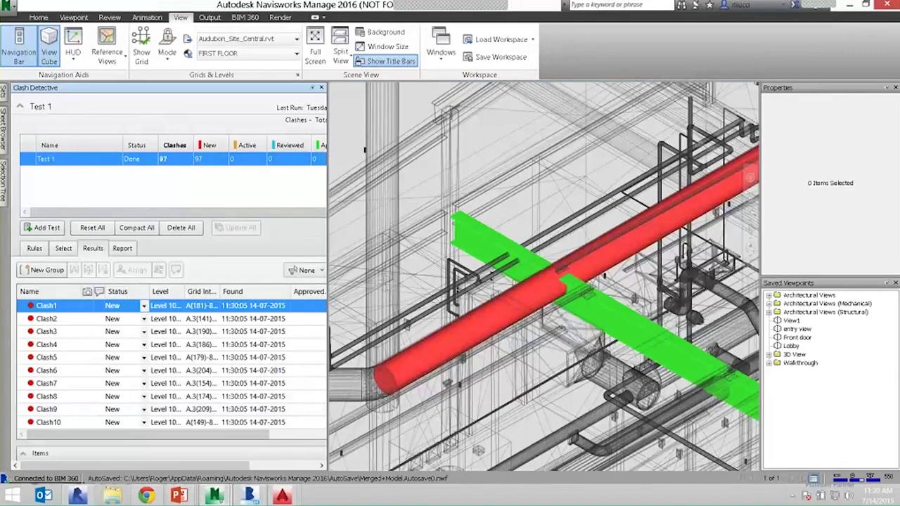
# Step: Recheck the selections of Test 1, then examine its clash results one by one in the model from Clash3 onward
pyautogui.click(64, 249)
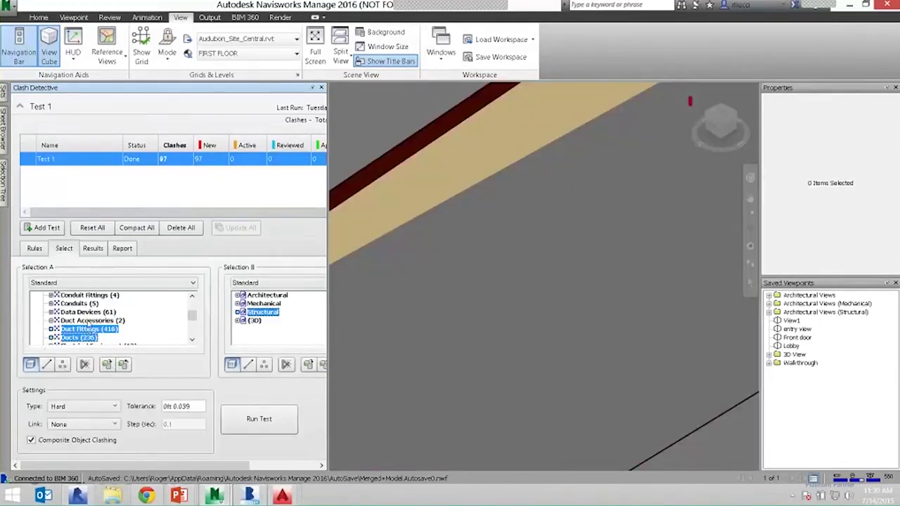
pyautogui.click(91, 252)
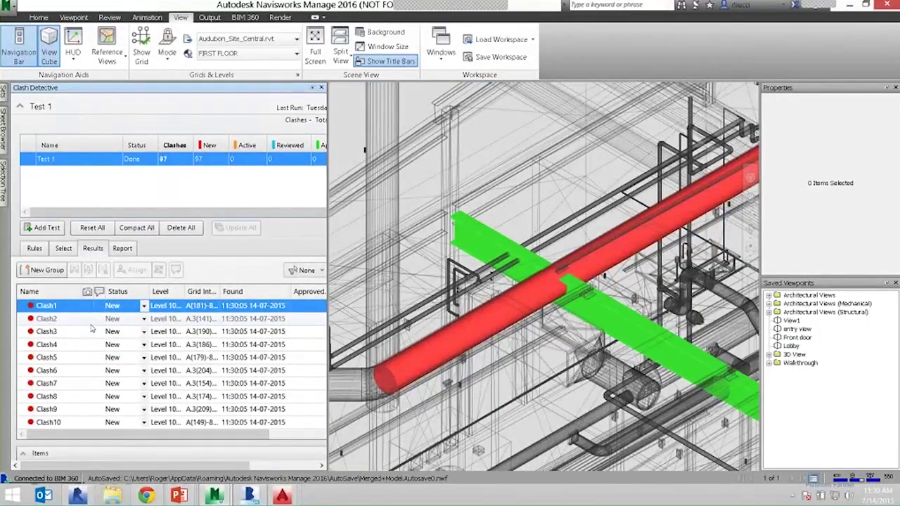
pyautogui.click(73, 330)
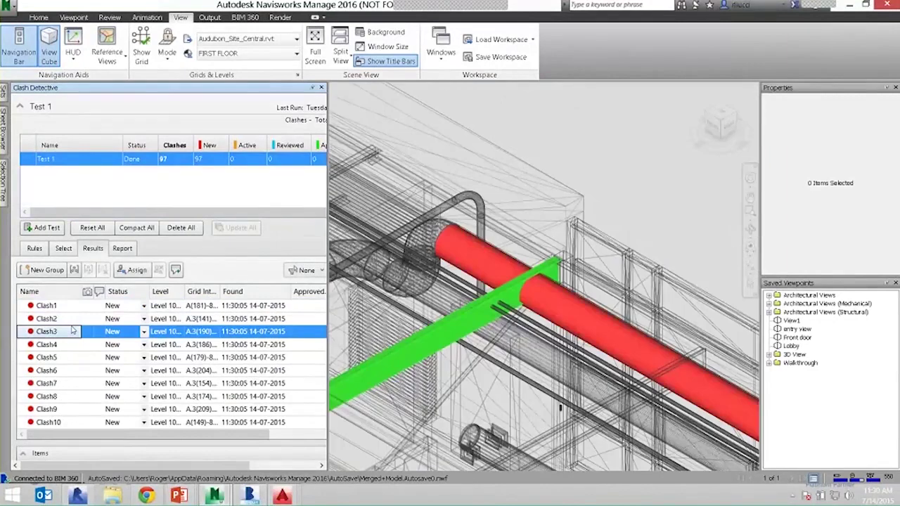
pyautogui.press('Down')
pyautogui.press('Down')
pyautogui.press('Down')
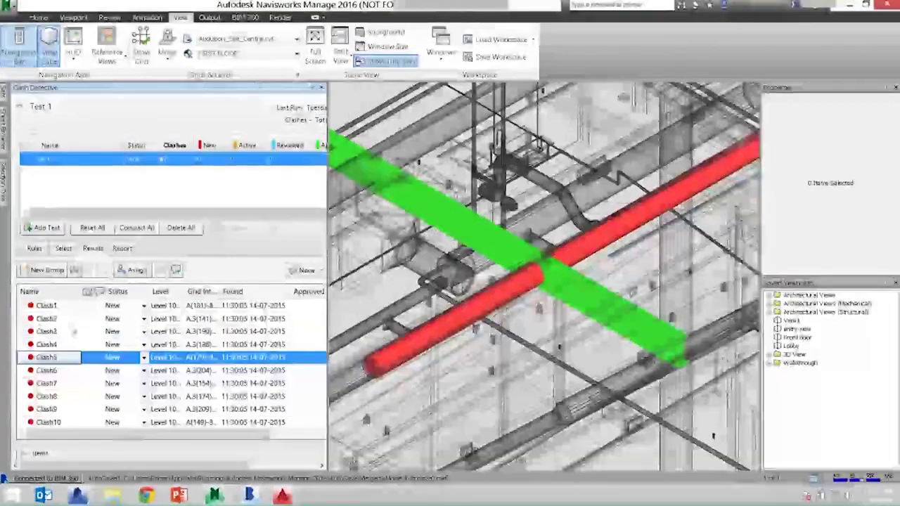
pyautogui.press('Down')
pyautogui.press('Down')
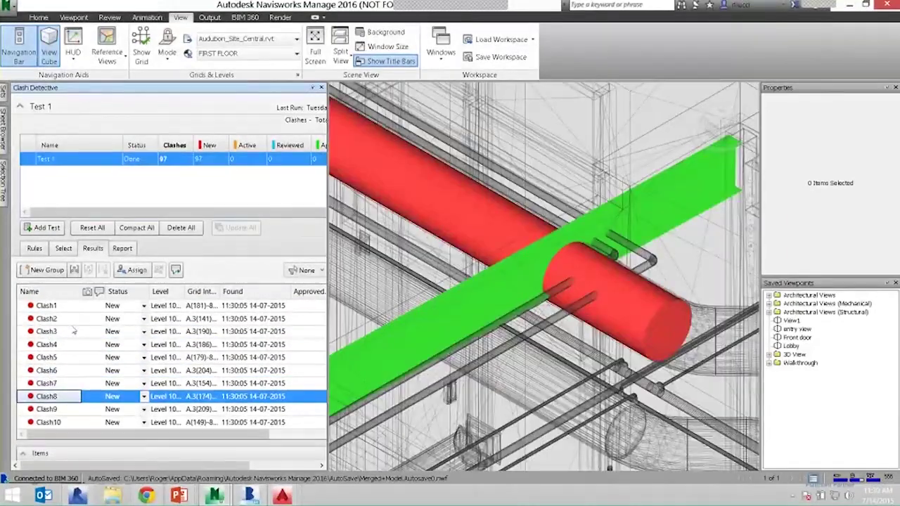
pyautogui.press('Down')
pyautogui.press('Down')
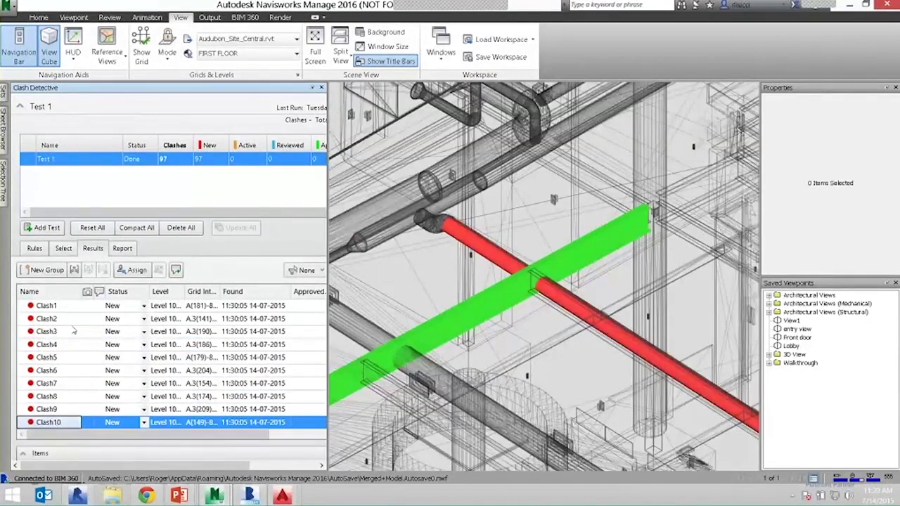
pyautogui.press('Down')
pyautogui.press('Down')
pyautogui.press('Down')
pyautogui.press('Down')
pyautogui.press('Down')
pyautogui.press('Down')
pyautogui.press('Down')
pyautogui.press('Down')
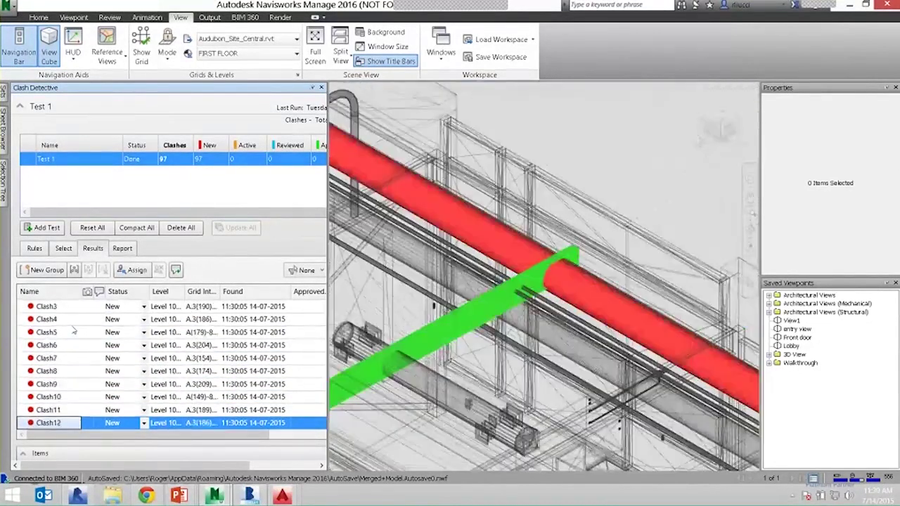
pyautogui.press('Down')
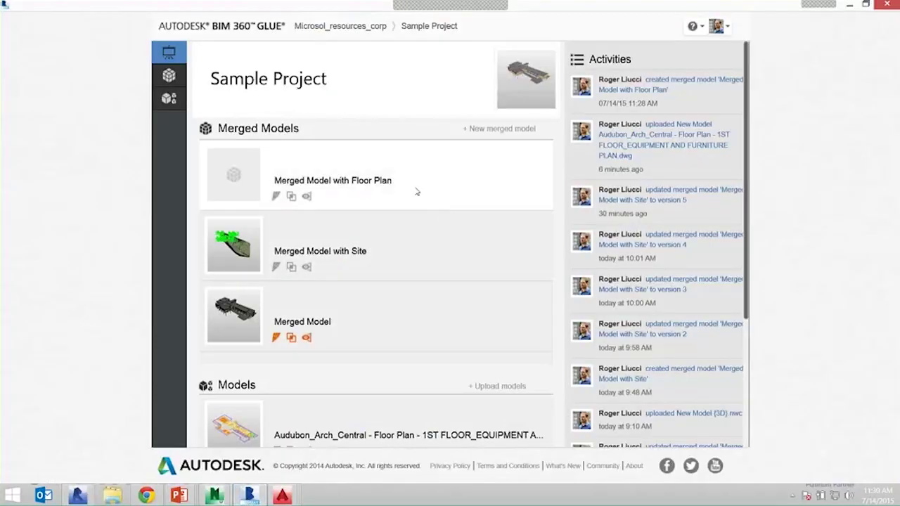
# Step: Switch to AutoCAD with the first-floor equipment and furniture plan and show the drawing's external references
pyautogui.click(247, 251)
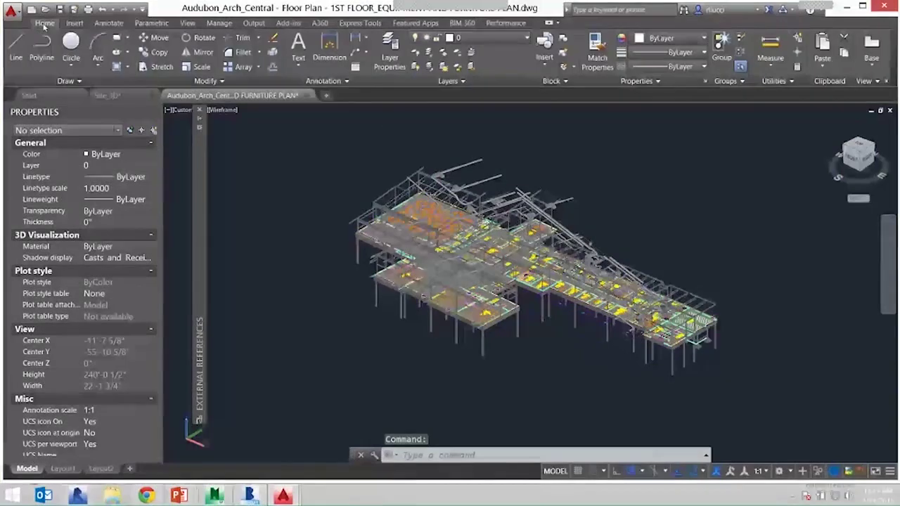
pyautogui.click(82, 24)
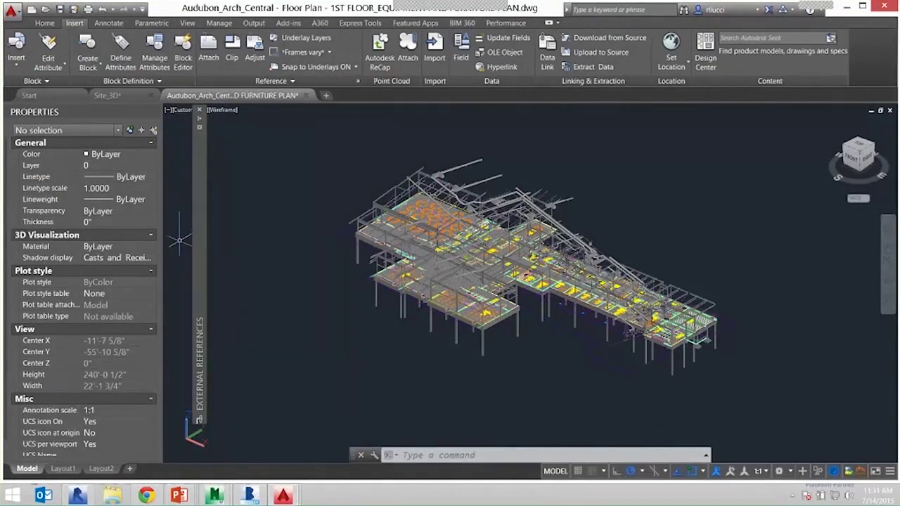
pyautogui.moveTo(199, 240)
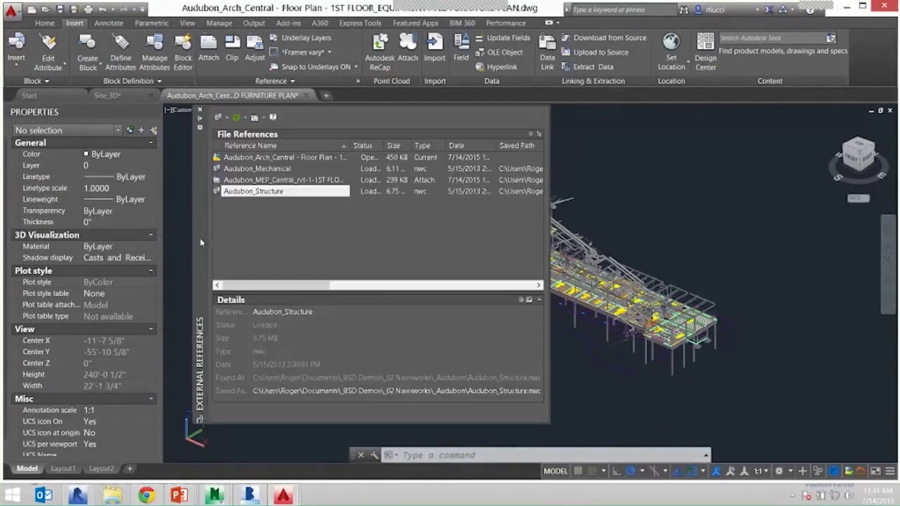
# Step: Detach the Audubon_Structure, Audubon_MEP_Central first-floor plan and Audubon_Mechanical references from the drawing
pyautogui.click(255, 191)
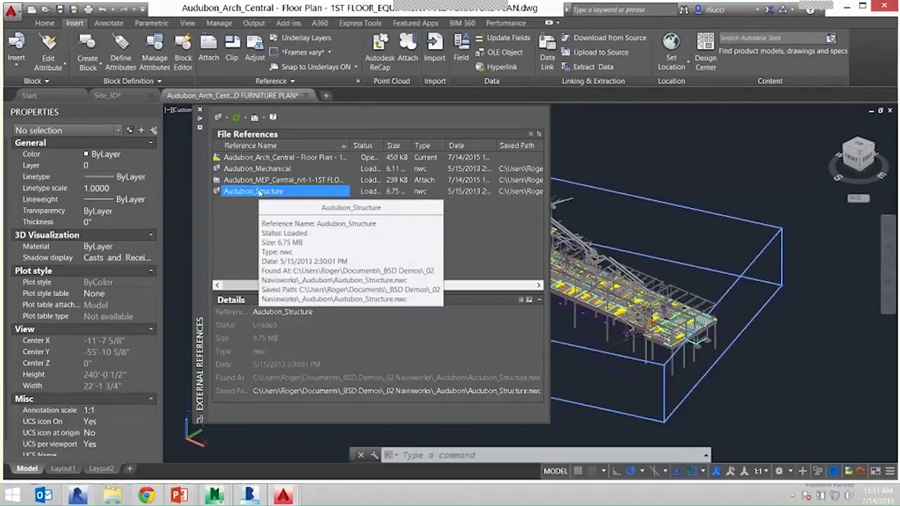
pyautogui.rightClick(260, 192)
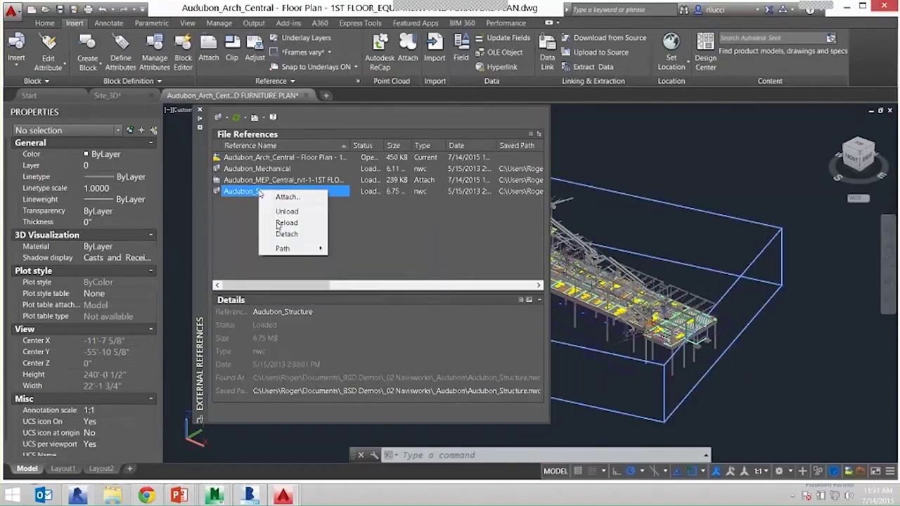
pyautogui.click(288, 233)
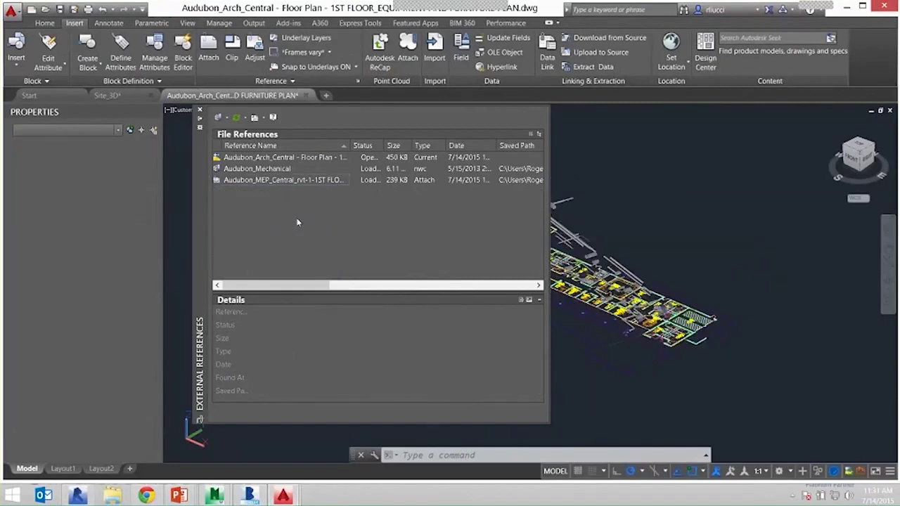
pyautogui.click(264, 181)
pyautogui.rightClick(264, 181)
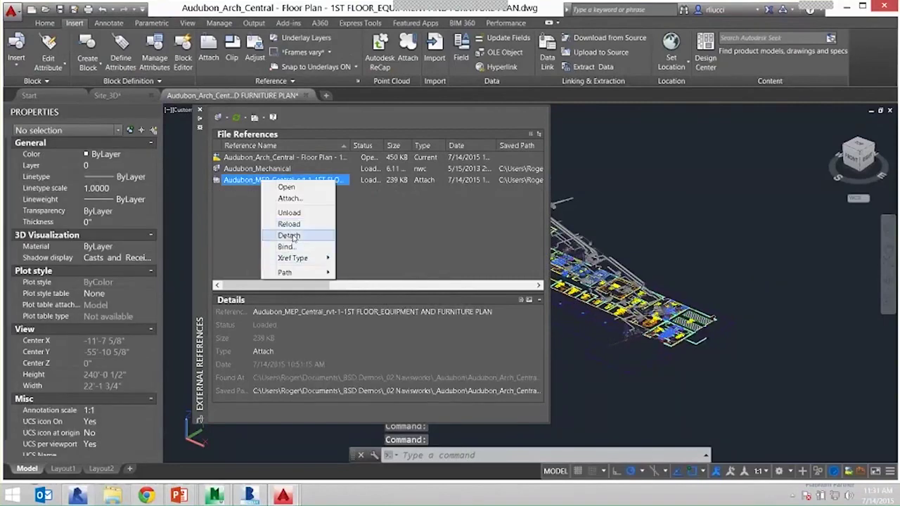
pyautogui.click(288, 234)
pyautogui.click(271, 170)
pyautogui.rightClick(271, 169)
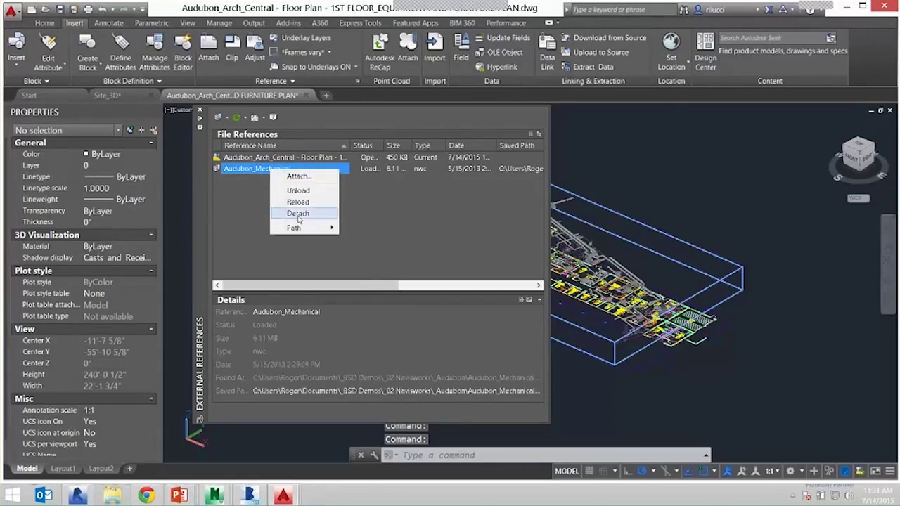
pyautogui.click(298, 216)
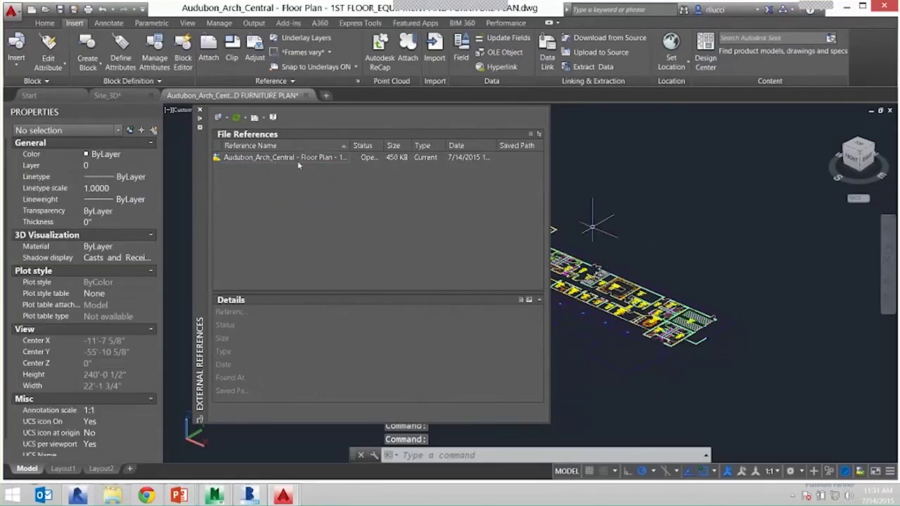
# Step: Attach the Audubon_Arch.nwc coordination model with a full path at insertion point 0,0,0, scale 1 and angle 0, zooming to the model
pyautogui.scroll(5, 679, 257)
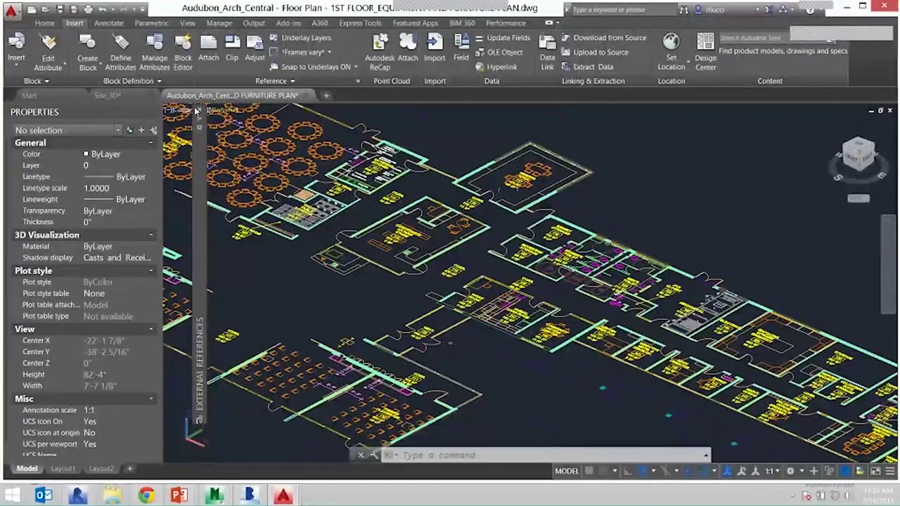
pyautogui.moveTo(201, 141)
pyautogui.click(224, 118)
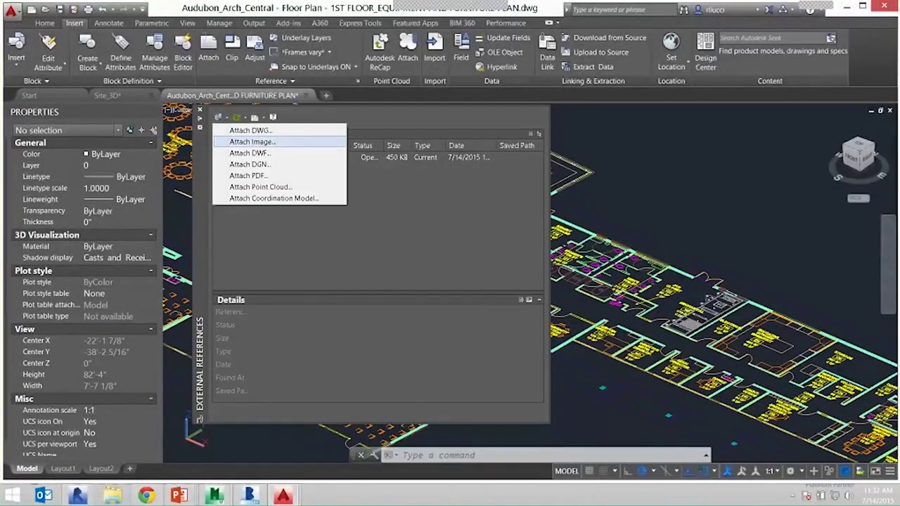
pyautogui.click(267, 200)
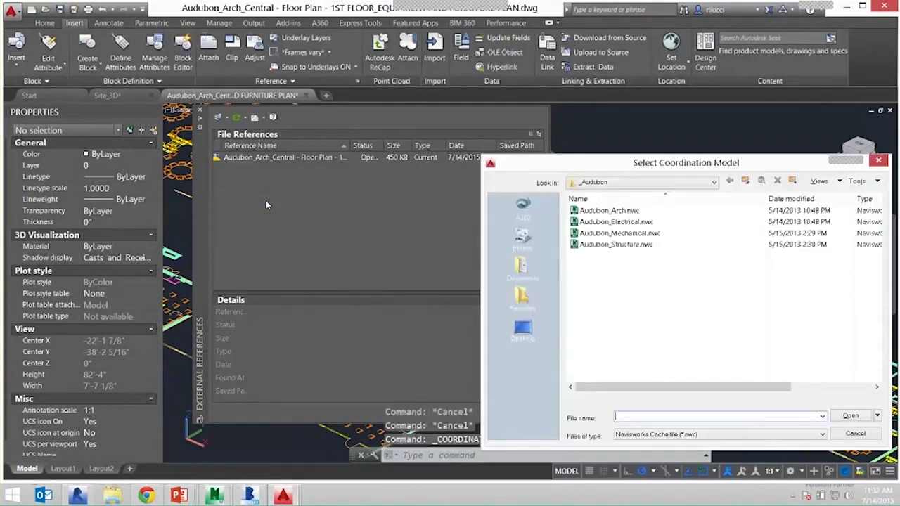
pyautogui.moveTo(703, 168); pyautogui.dragTo(515, 141)
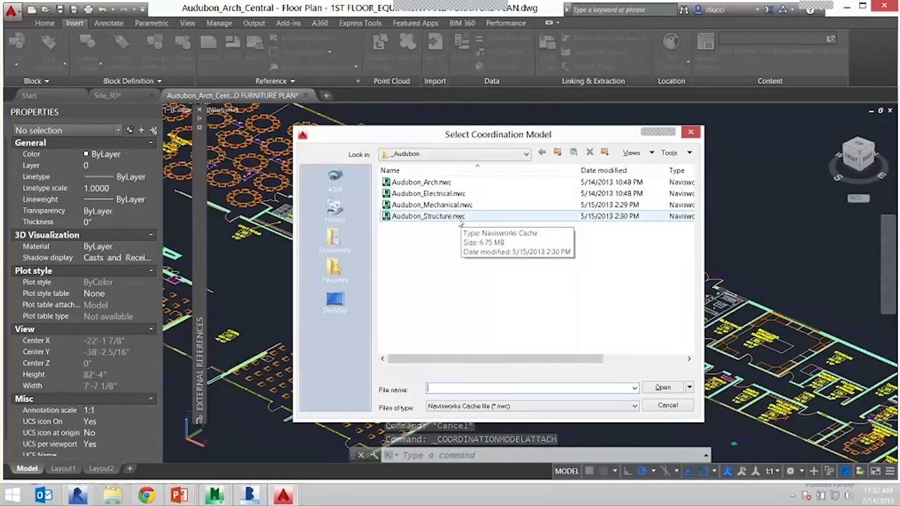
pyautogui.click(422, 182)
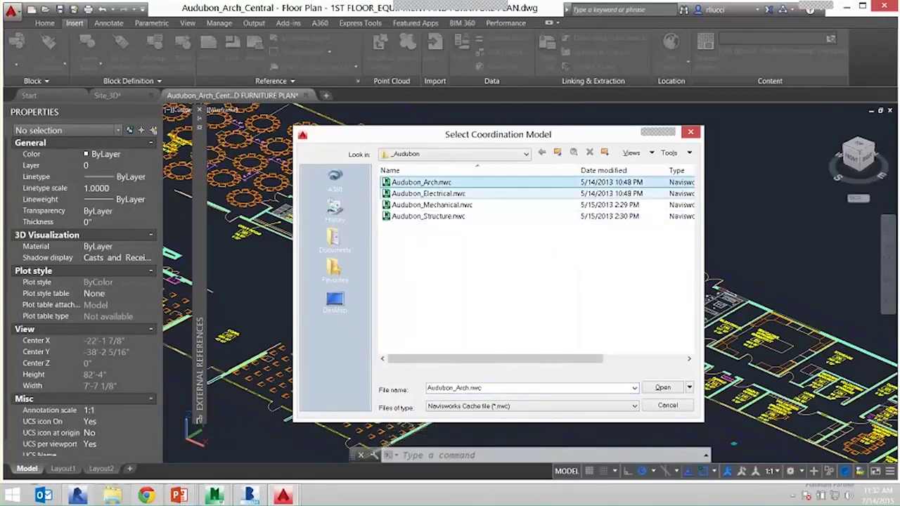
pyautogui.click(664, 389)
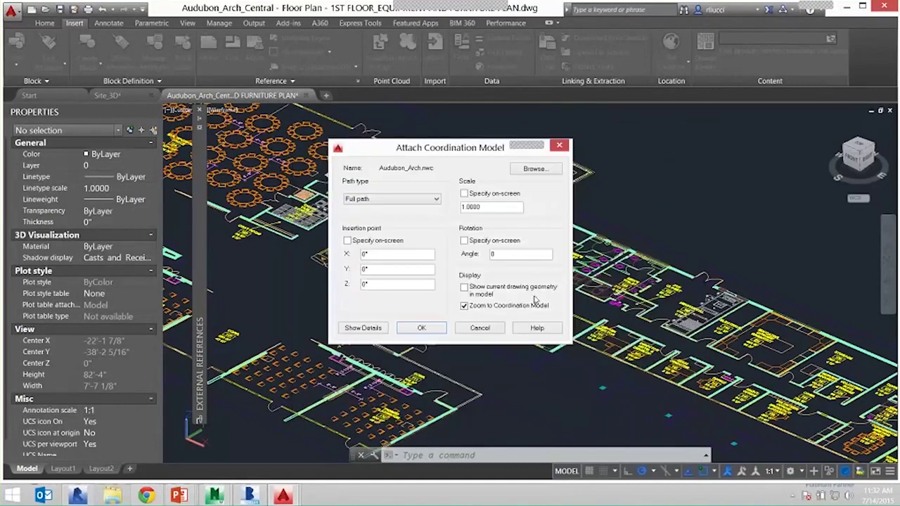
pyautogui.moveTo(461, 156); pyautogui.dragTo(493, 170)
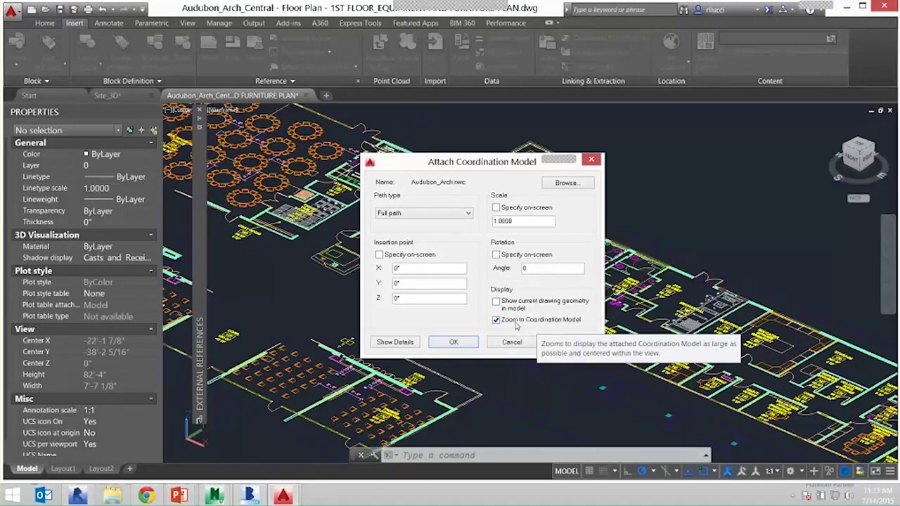
pyautogui.click(454, 342)
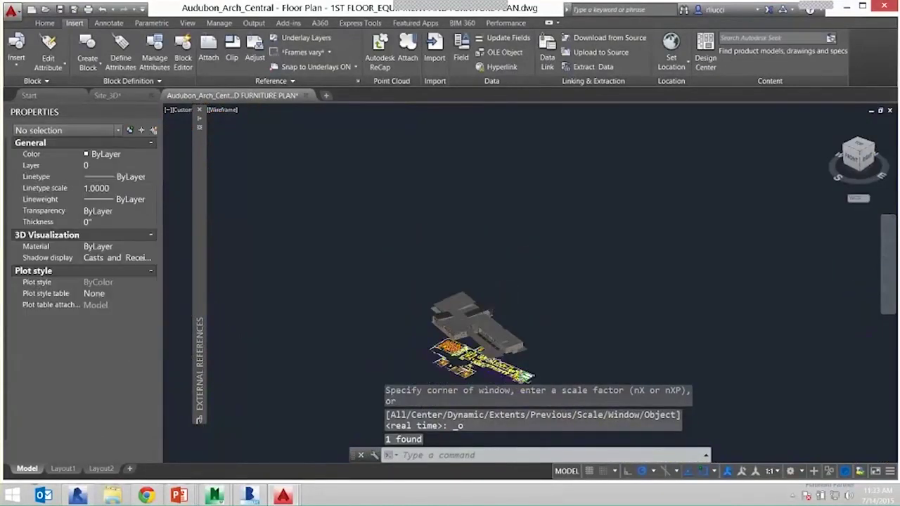
# Step: Examine the attached architectural model's position relative to the floor plan from several angles and show the available BIM 360 tools
pyautogui.moveTo(465, 229); pyautogui.dragTo(501, 274, button='middle')
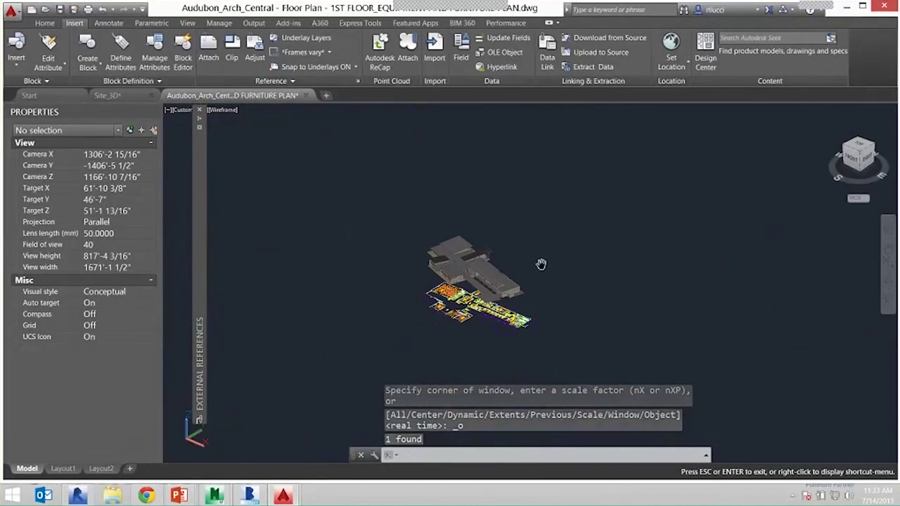
pyautogui.press('Escape')
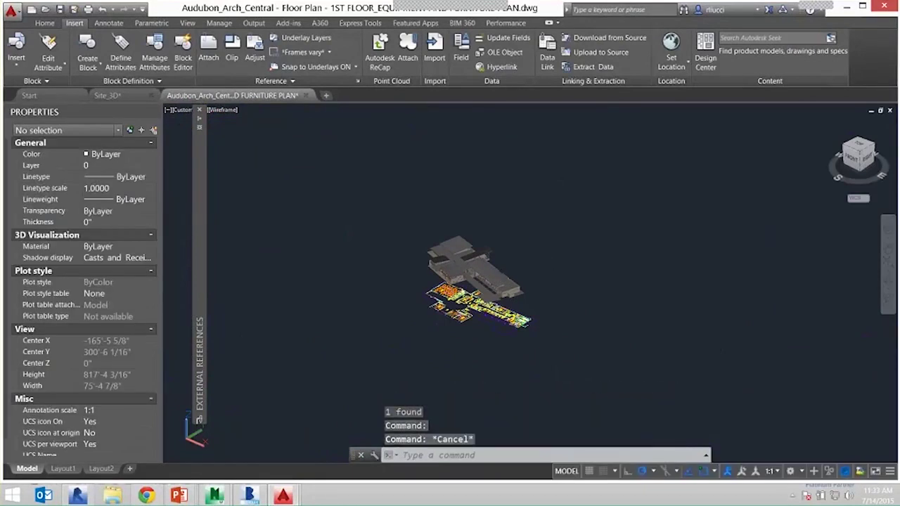
pyautogui.scroll(5, 541, 256)
pyautogui.moveTo(585, 248); pyautogui.dragTo(669, 194, button='middle')
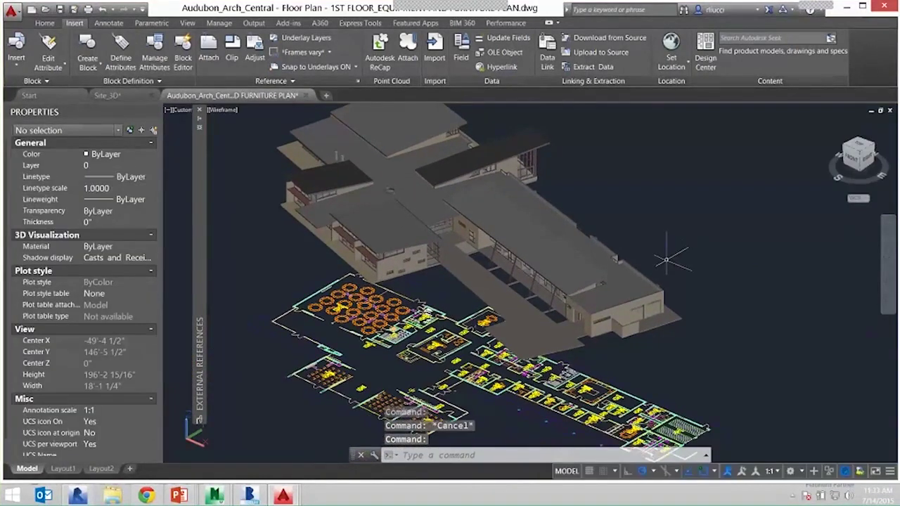
pyautogui.moveTo(694, 300); pyautogui.dragTo(737, 281, button='middle')
pyautogui.press('Escape')
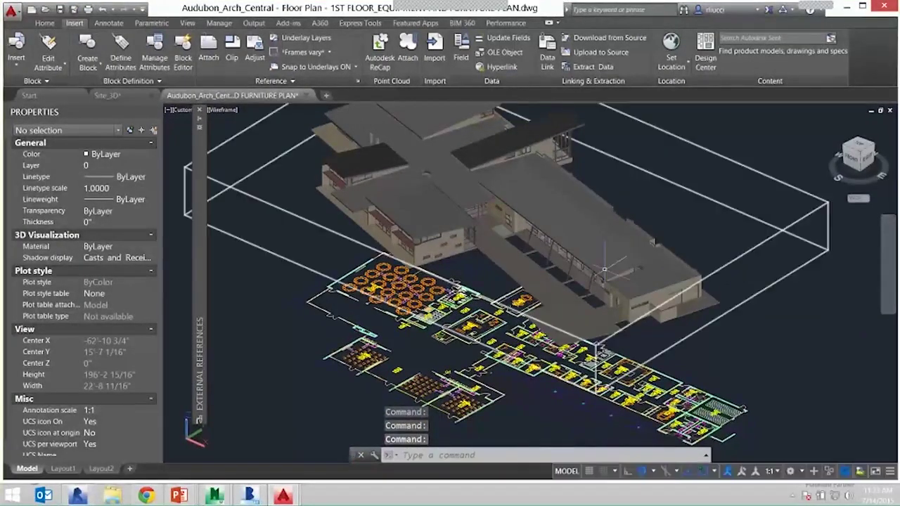
pyautogui.click(501, 258)
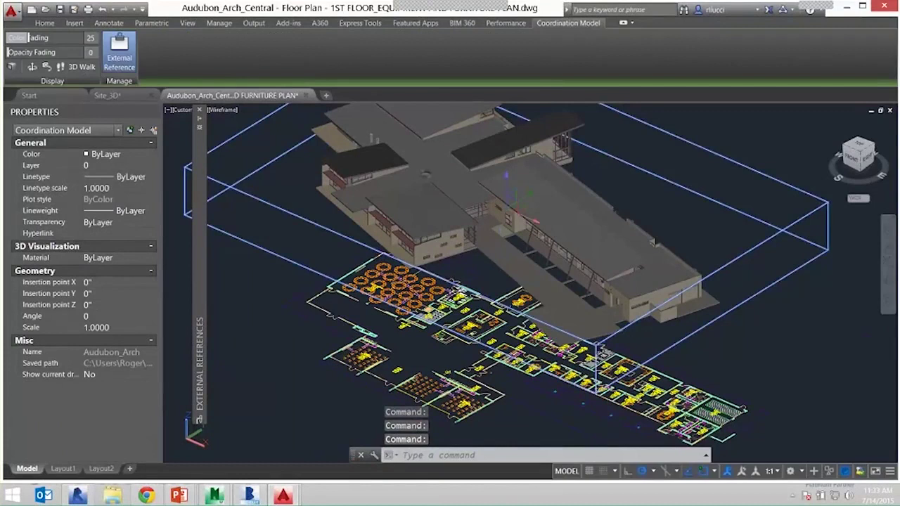
pyautogui.scroll(-6, 500, 258)
pyautogui.keyDown('shift'); pyautogui.moveTo(501, 258); pyautogui.dragTo(499, 307, button='middle'); pyautogui.keyUp('shift')
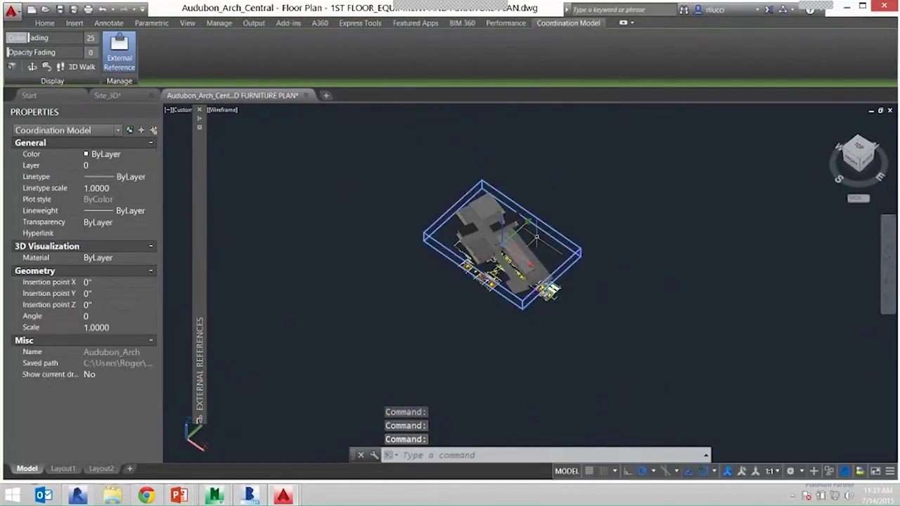
pyautogui.scroll(5, 476, 269)
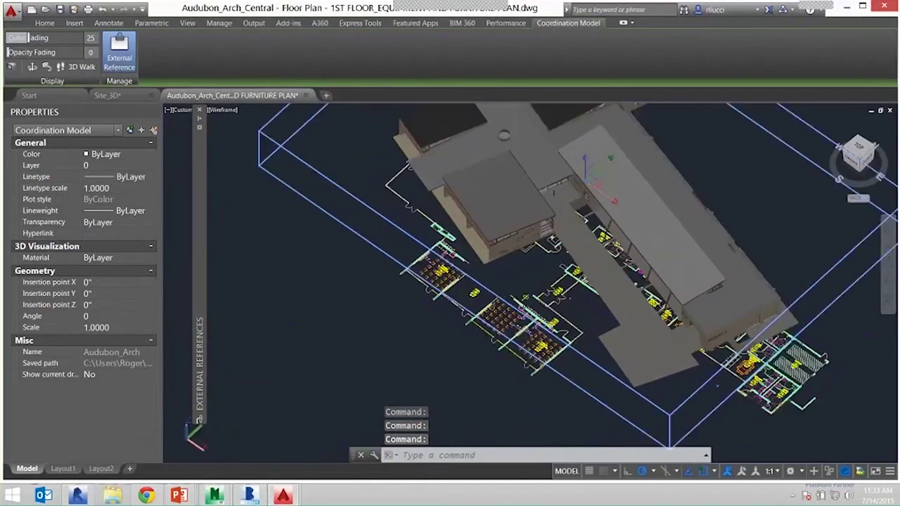
pyautogui.moveTo(475, 265); pyautogui.dragTo(441, 343, button='middle')
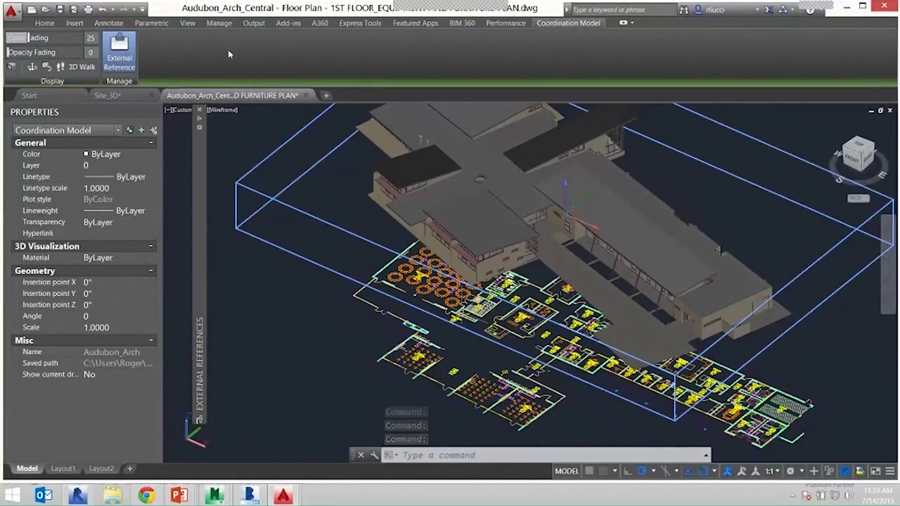
pyautogui.click(461, 23)
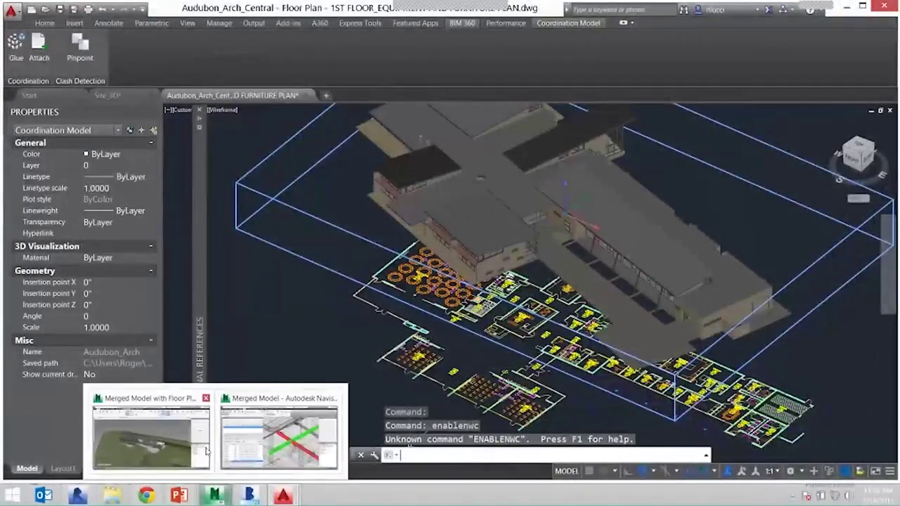
# Step: Switch to the Merged Model in Navisworks and look through the available tools for the SwitchBack command
pyautogui.click(279, 436)
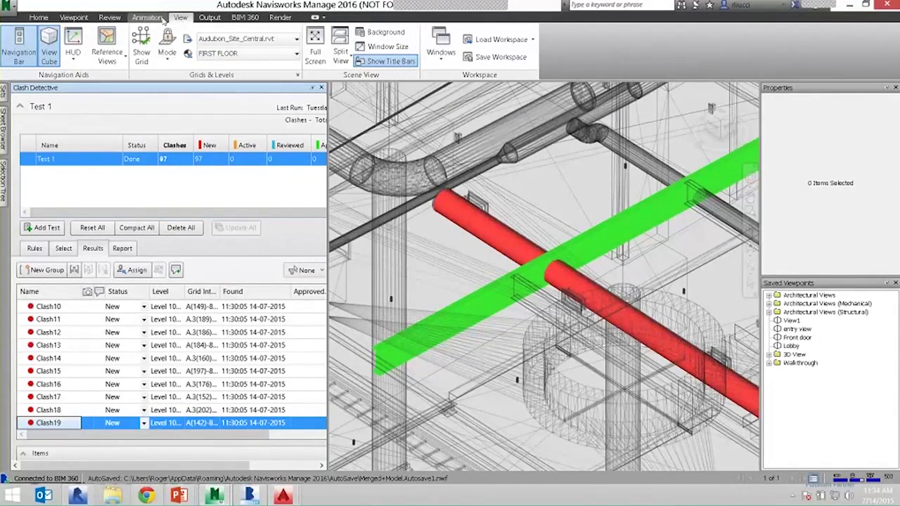
pyautogui.click(109, 17)
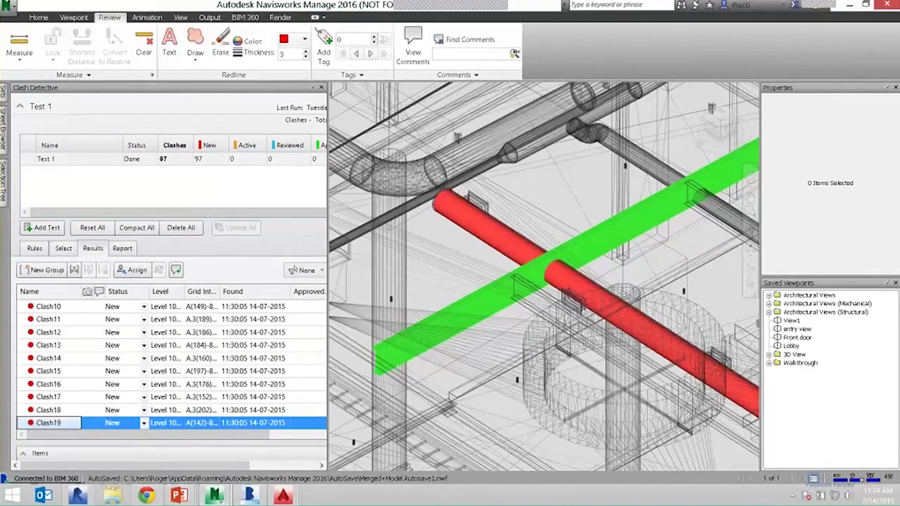
pyautogui.click(76, 17)
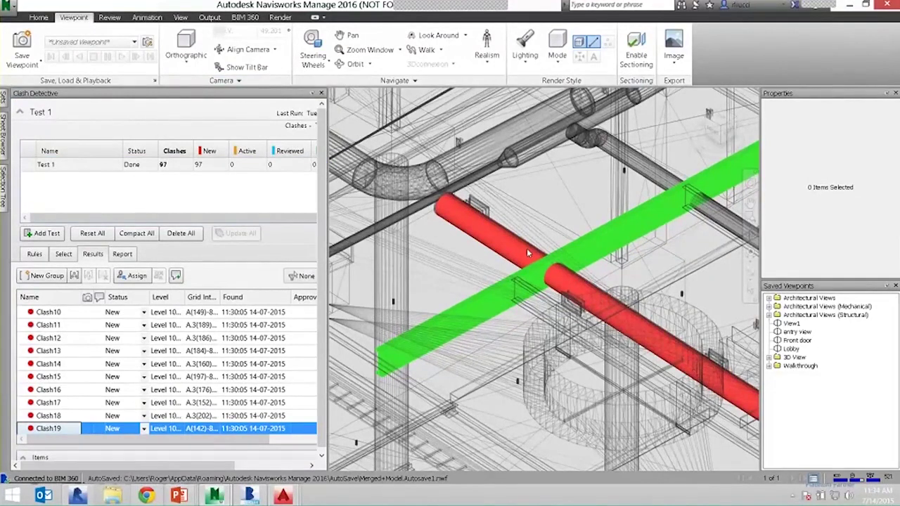
pyautogui.click(562, 257)
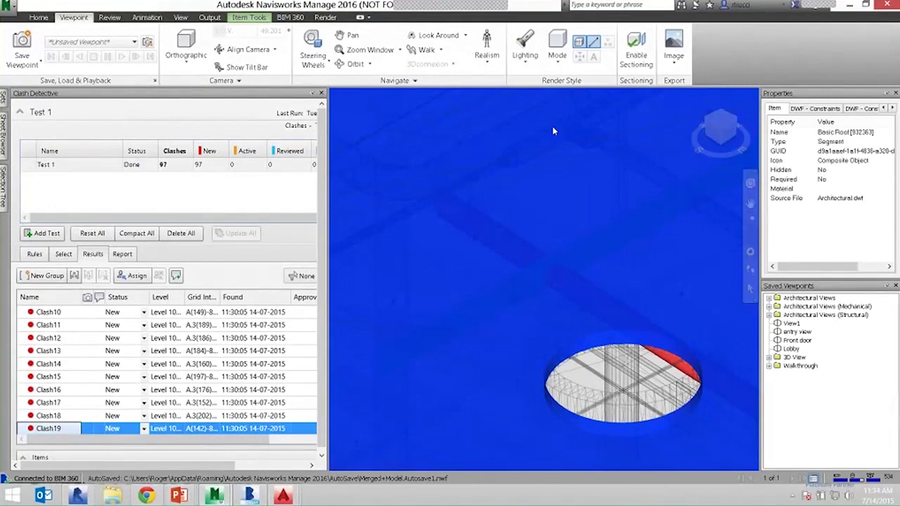
pyautogui.press('Escape')
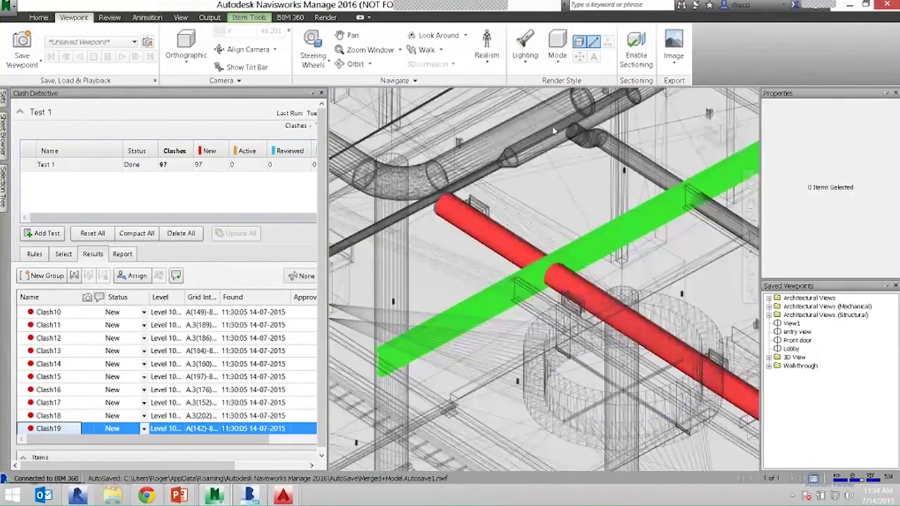
pyautogui.click(181, 17)
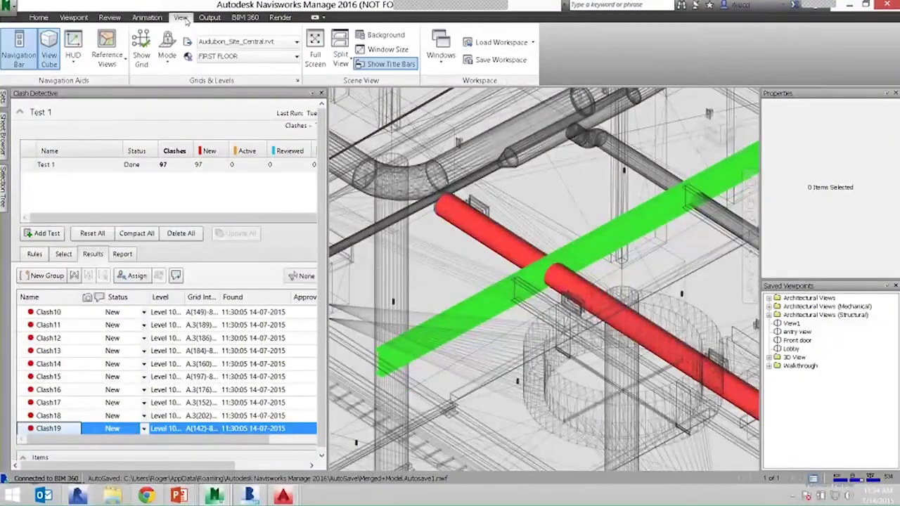
pyautogui.click(147, 18)
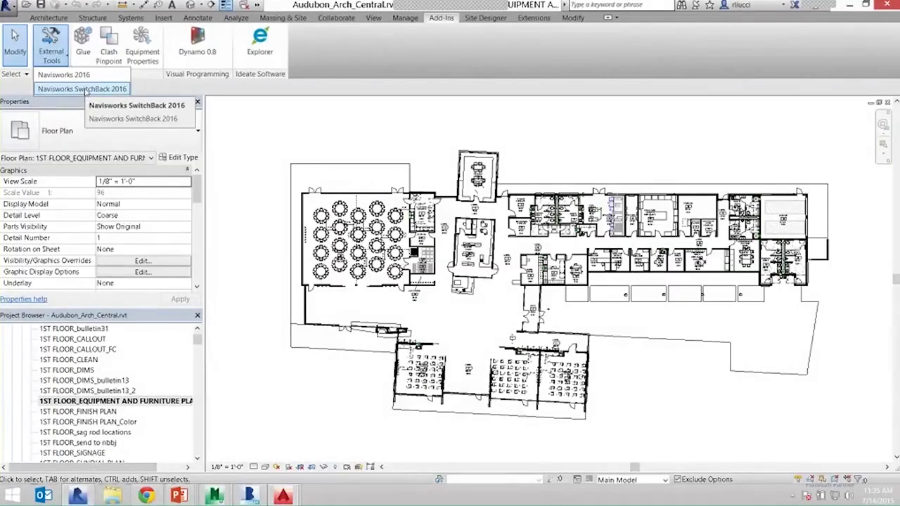
# Step: Start the Navisworks SwitchBack 2016 external tool in Revit with the Audubon_Arch_Central first-floor plan open
pyautogui.click(84, 90)
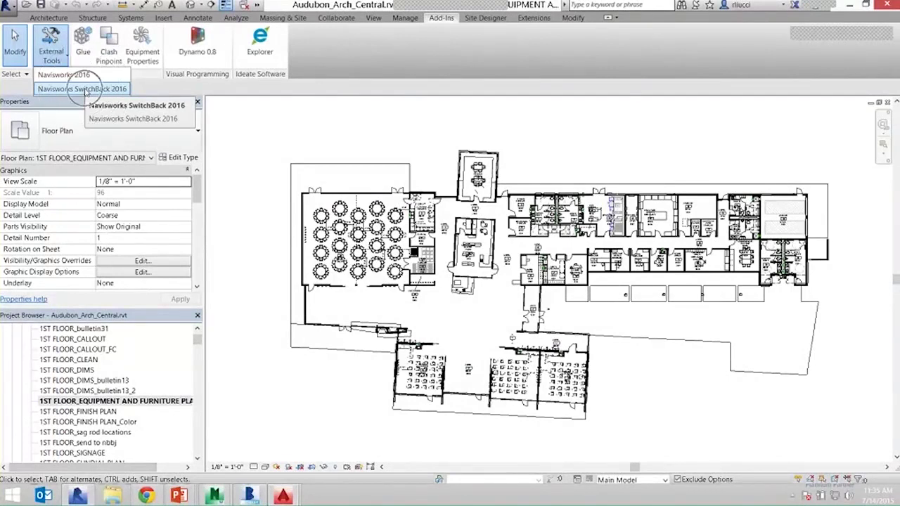
pyautogui.click(85, 90)
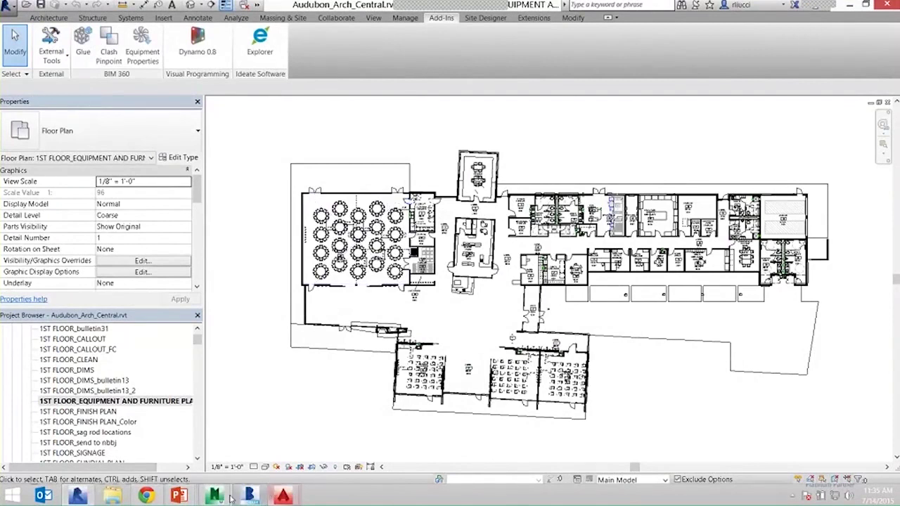
# Step: Return to the Merged Model in Navisworks and try to use SwitchBack on the roof covering the Clash19 view
pyautogui.moveTo(215, 495)
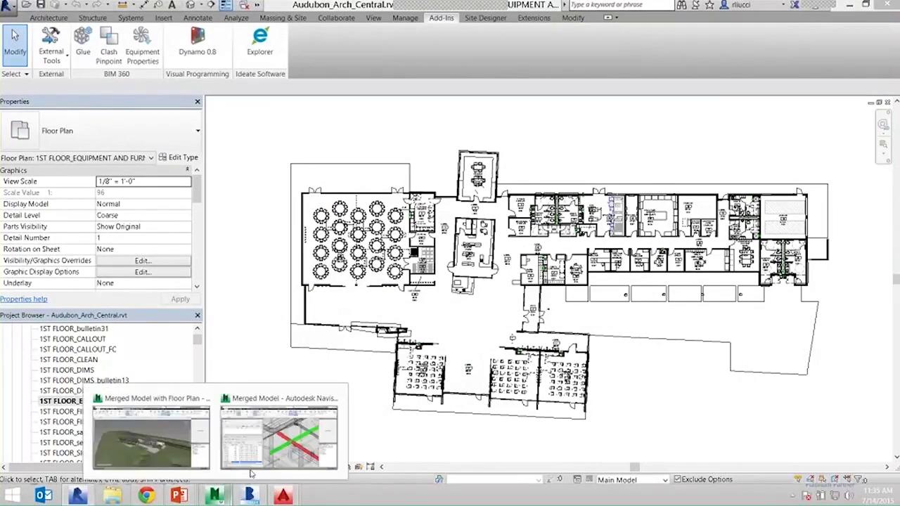
pyautogui.click(287, 450)
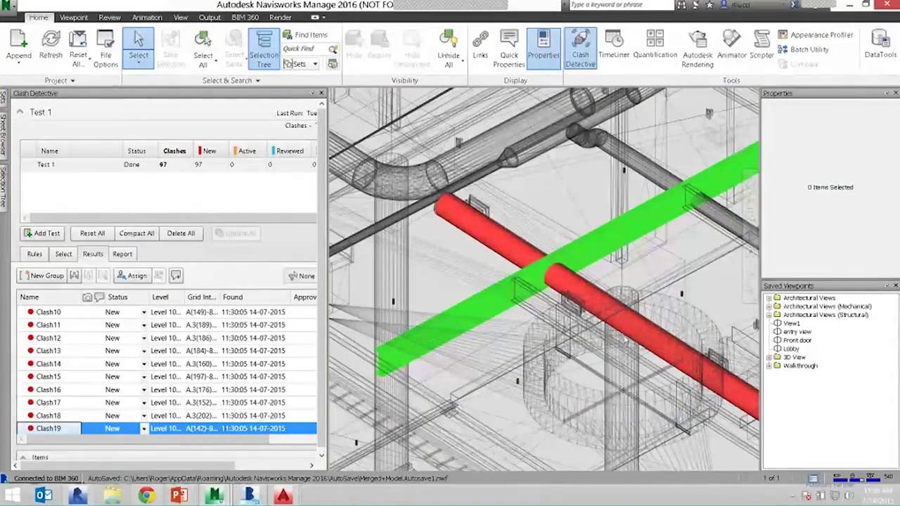
pyautogui.click(611, 253)
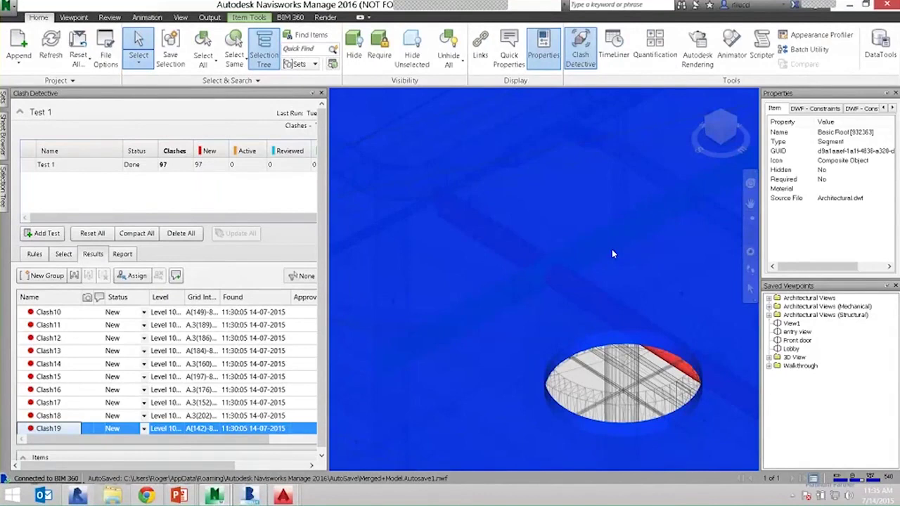
pyautogui.click(247, 17)
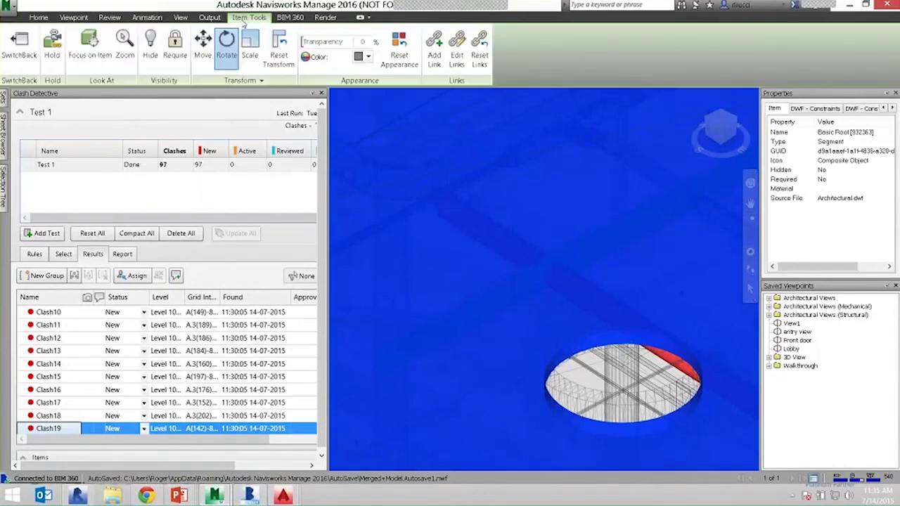
pyautogui.click(19, 46)
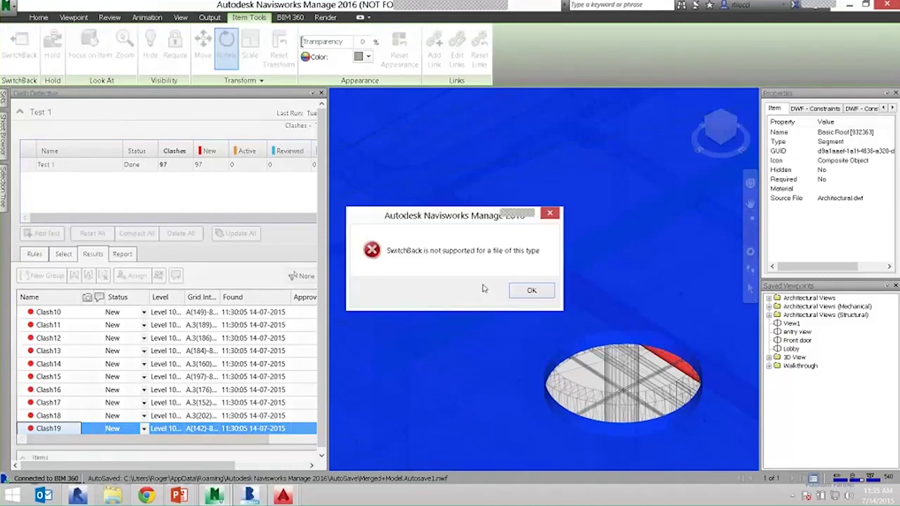
pyautogui.click(532, 290)
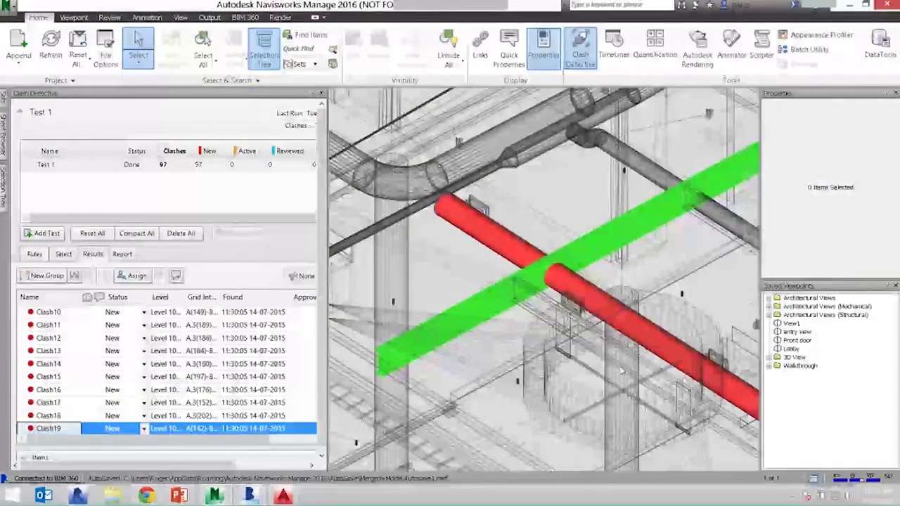
# Step: Select the roof slab below the highlighted Clash19 duct and beam and examine it from a wider angle
pyautogui.keyDown('shift'); pyautogui.moveTo(620, 373); pyautogui.dragTo(536, 344, button='middle'); pyautogui.keyUp('shift')
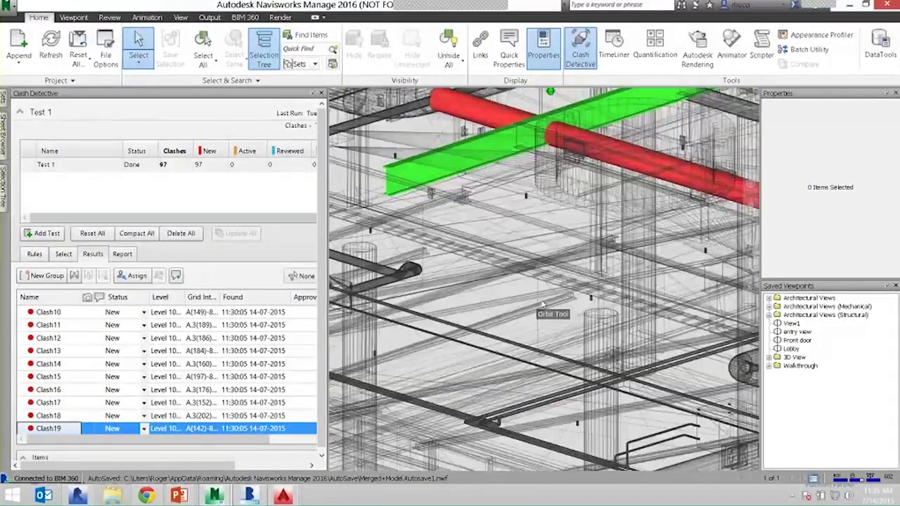
pyautogui.click(554, 395)
pyautogui.scroll(-4, 558, 373)
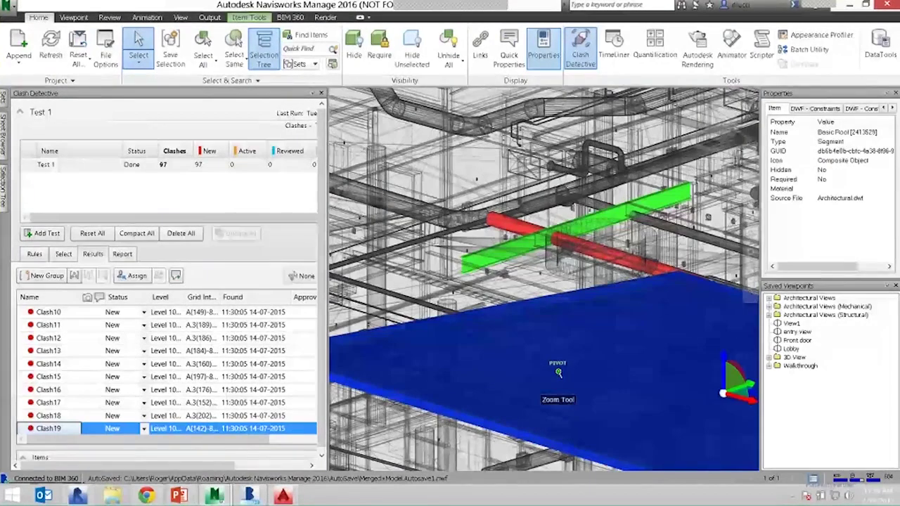
pyautogui.scroll(-3, 558, 372)
pyautogui.keyDown('shift'); pyautogui.moveTo(557, 370); pyautogui.dragTo(526, 274, button='middle'); pyautogui.keyUp('shift')
pyautogui.moveTo(519, 243); pyautogui.dragTo(581, 435, button='middle')
pyautogui.moveTo(578, 147); pyautogui.dragTo(543, 173, button='middle')
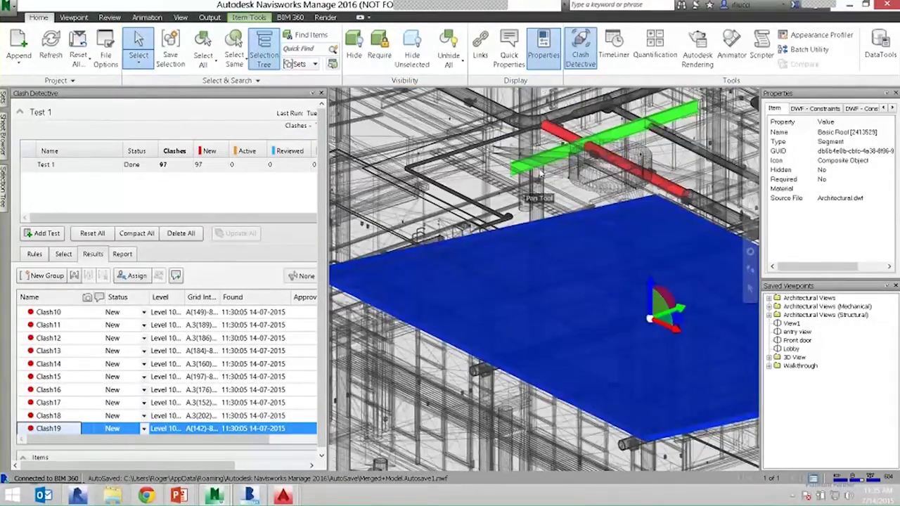
# Step: Clear the roof slab selection and examine the Clash19 duct and beam up close
pyautogui.scroll(3, 577, 236)
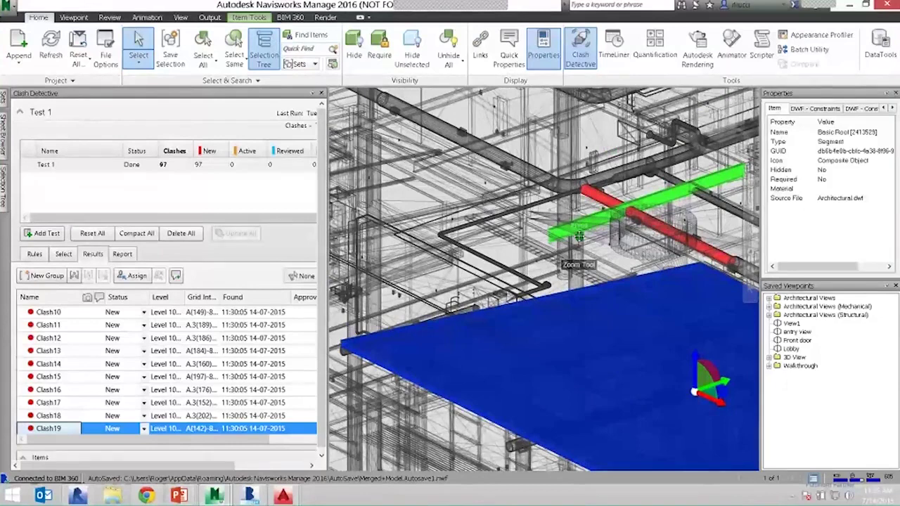
pyautogui.scroll(4, 579, 236)
pyautogui.click(593, 265)
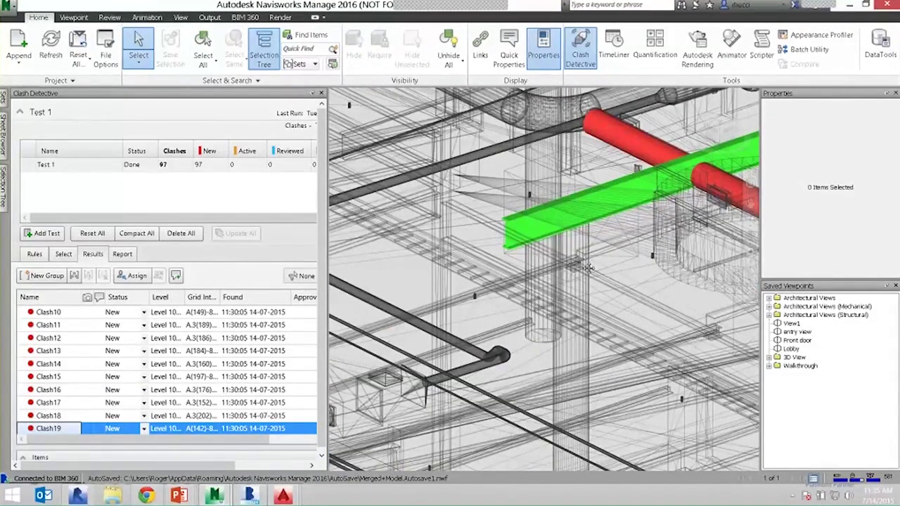
pyautogui.moveTo(587, 268); pyautogui.dragTo(431, 351, button='middle')
# Step: Try to use SwitchBack on the whole Architectural model of the Merged Model, then clear the selection
pyautogui.moveTo(3, 182)
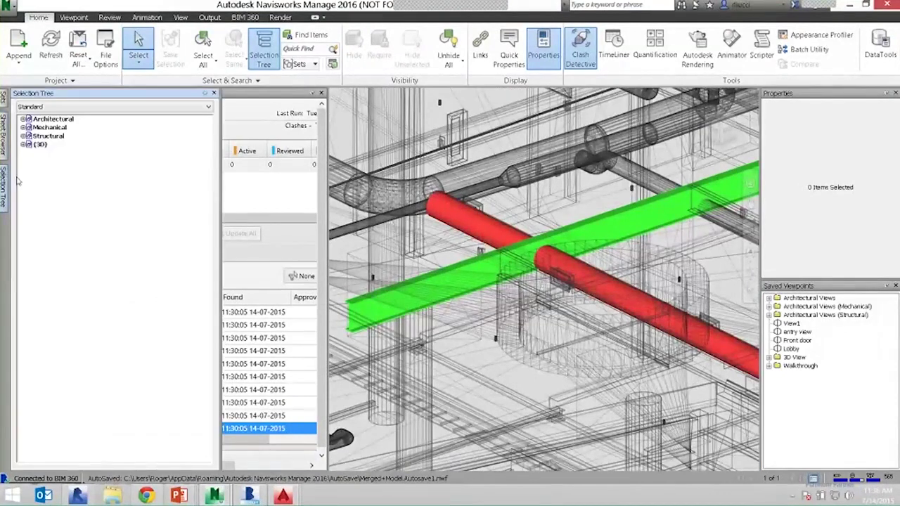
pyautogui.click(49, 121)
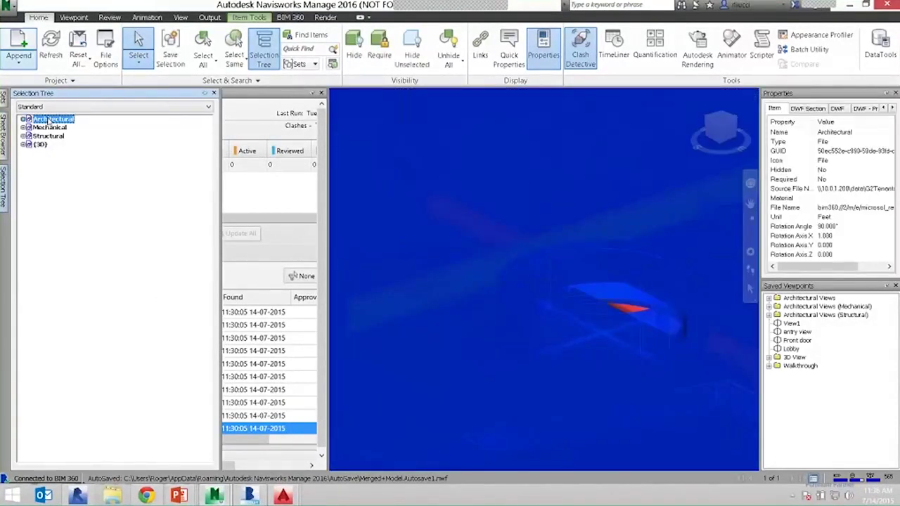
pyautogui.click(249, 17)
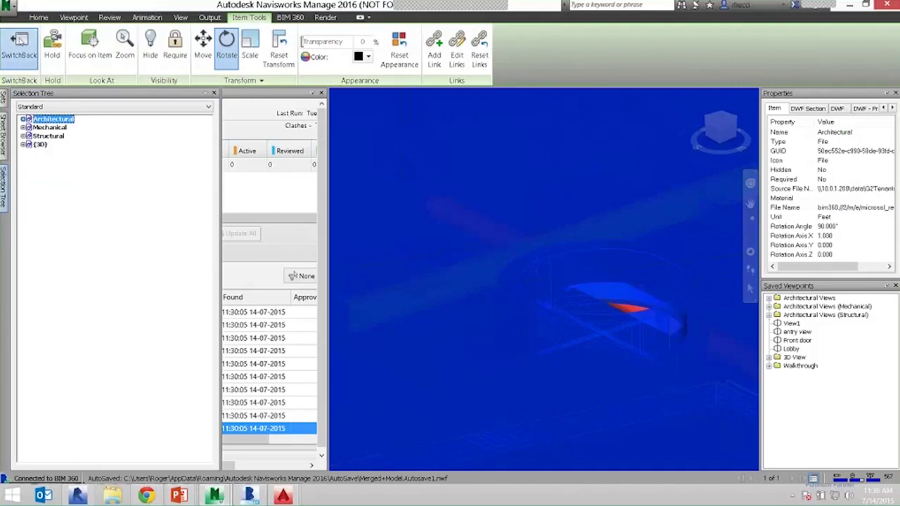
pyautogui.click(19, 42)
pyautogui.click(527, 291)
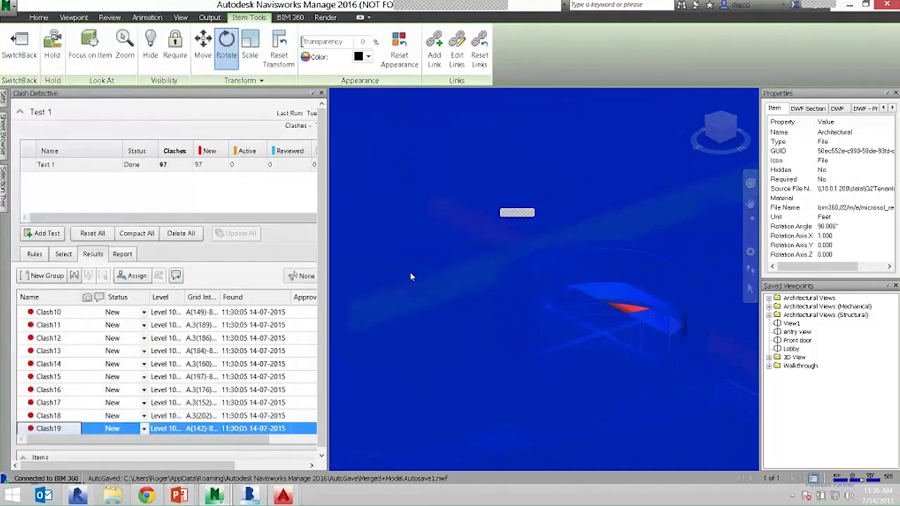
pyautogui.press('Escape')
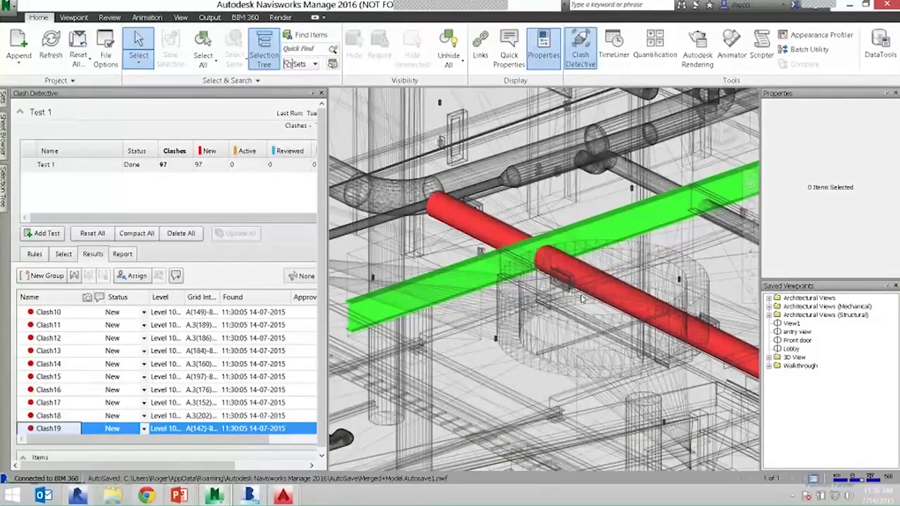
# Step: Reselect the Architectural model from the model hierarchy and bring up its item tools, then return to Clash19
pyautogui.click(20, 42)
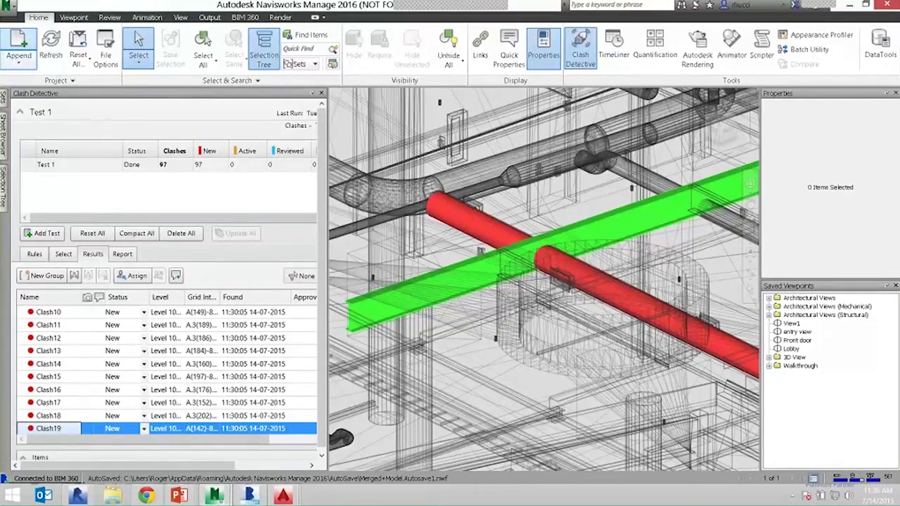
pyautogui.press('Escape')
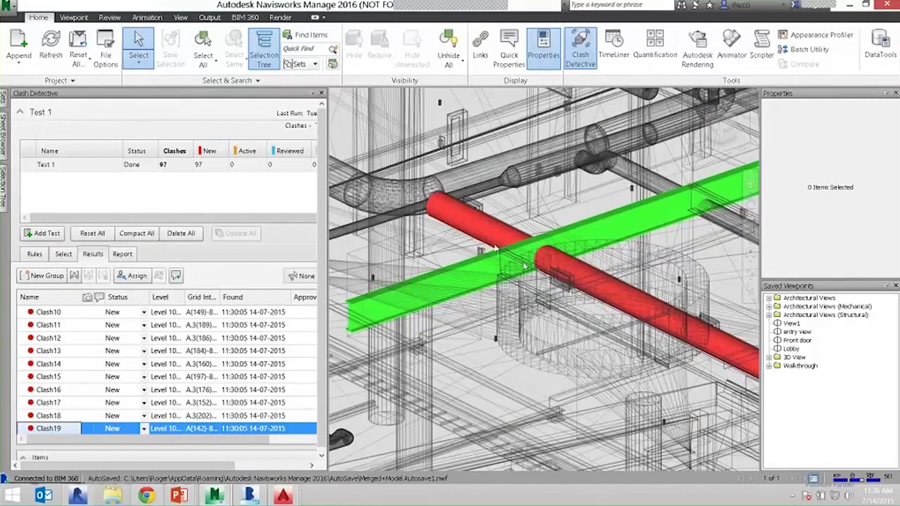
pyautogui.moveTo(532, 279); pyautogui.dragTo(611, 310, button='middle')
pyautogui.click(3, 186)
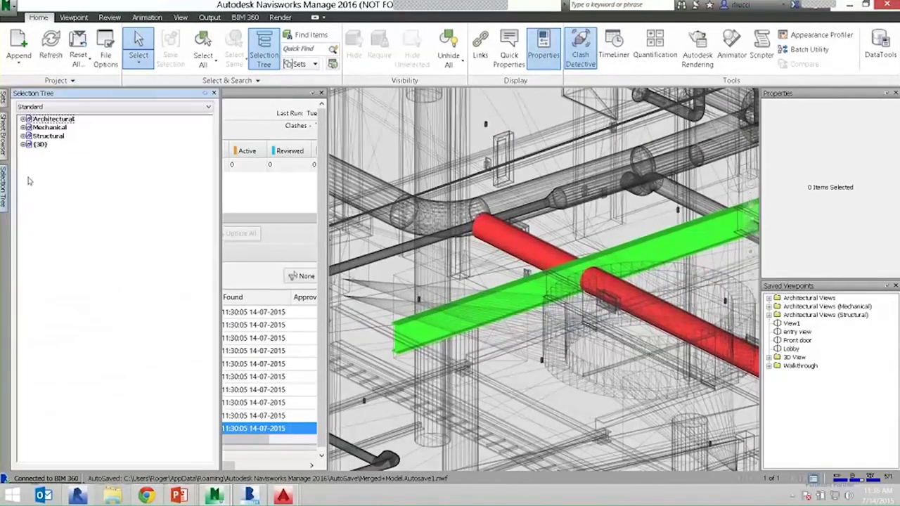
pyautogui.click(56, 120)
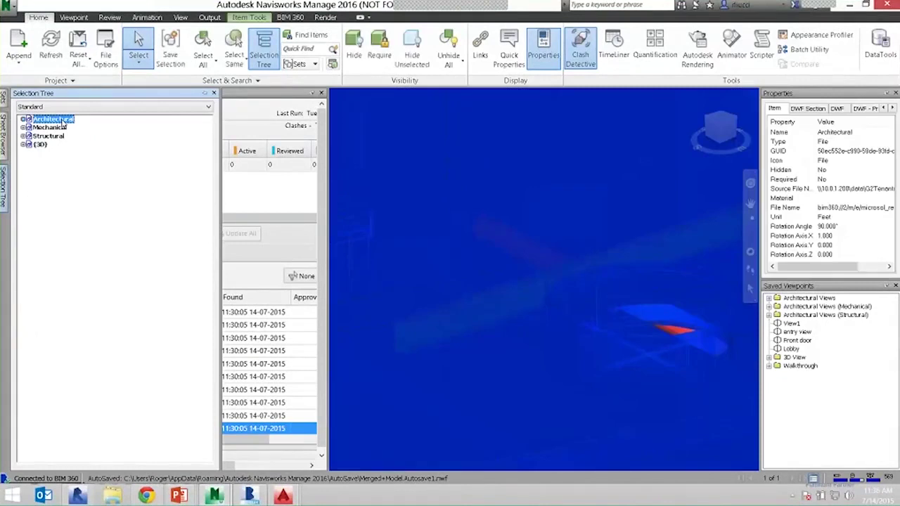
pyautogui.click(247, 16)
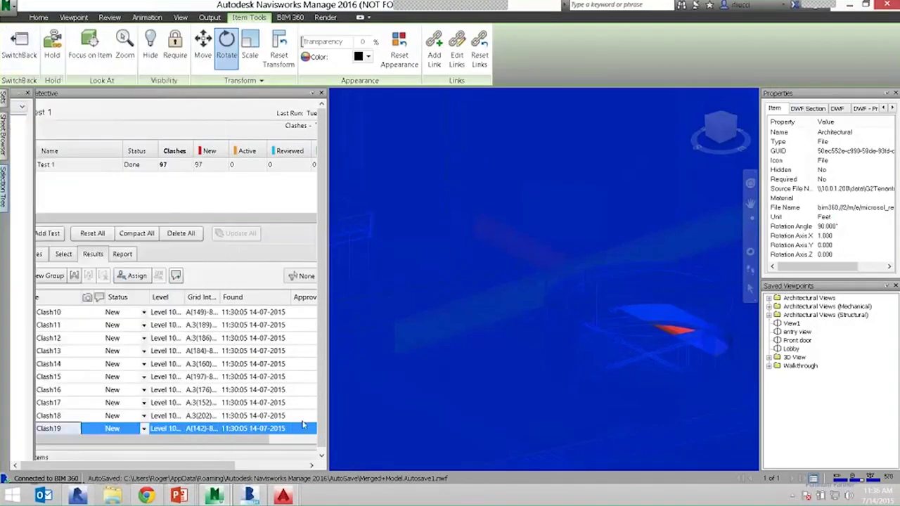
pyautogui.click(48, 428)
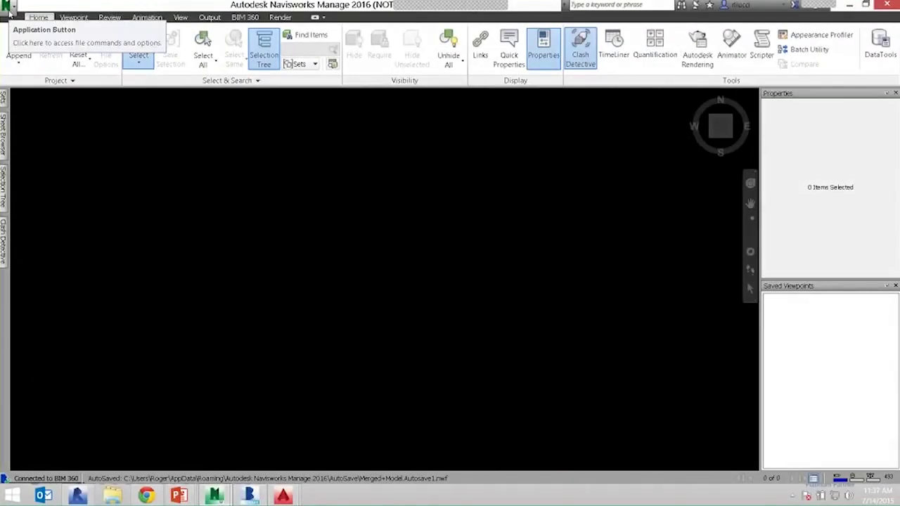
# Step: Start appending a local model from outside BIM 360 and browse to the _Audubon folder
pyautogui.click(10, 10)
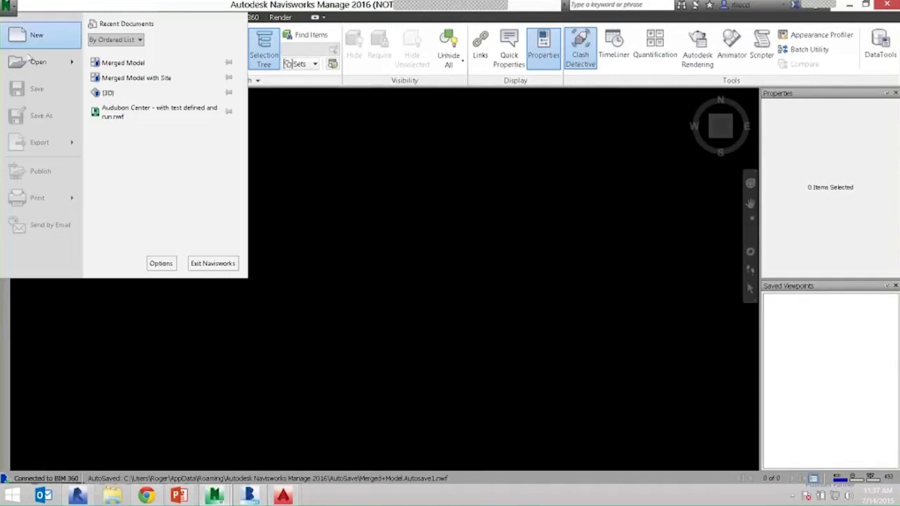
pyautogui.click(324, 147)
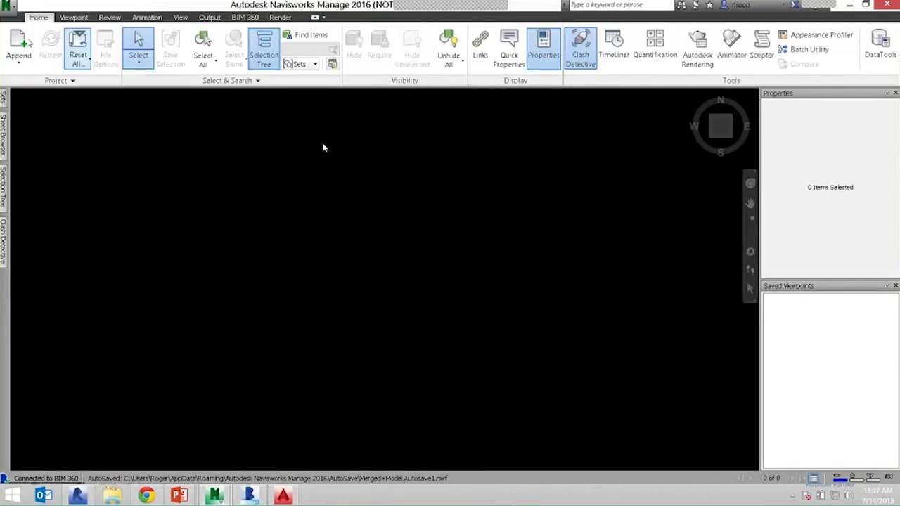
pyautogui.click(19, 43)
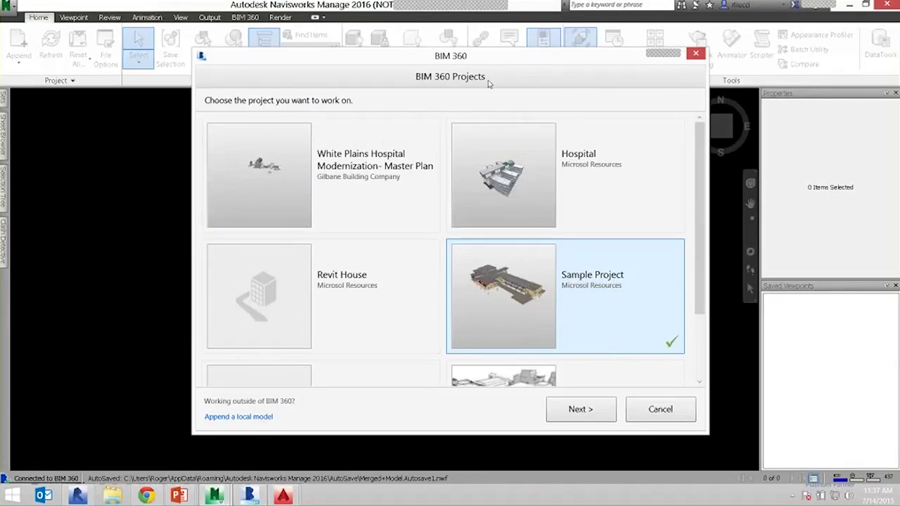
pyautogui.moveTo(500, 61); pyautogui.dragTo(461, 47)
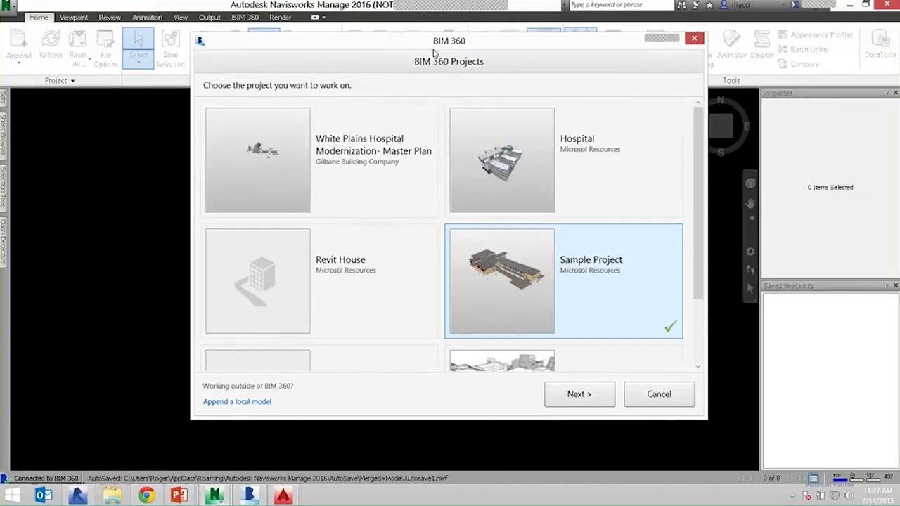
pyautogui.click(253, 405)
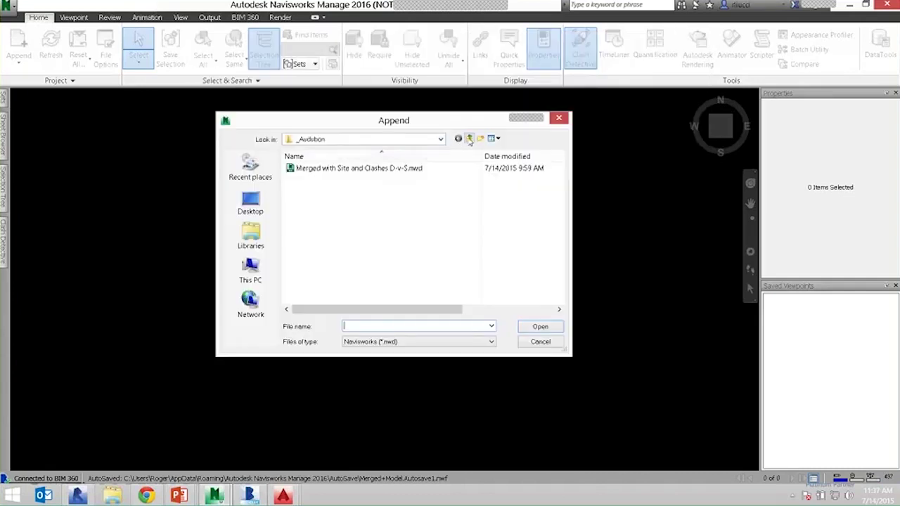
pyautogui.click(469, 140)
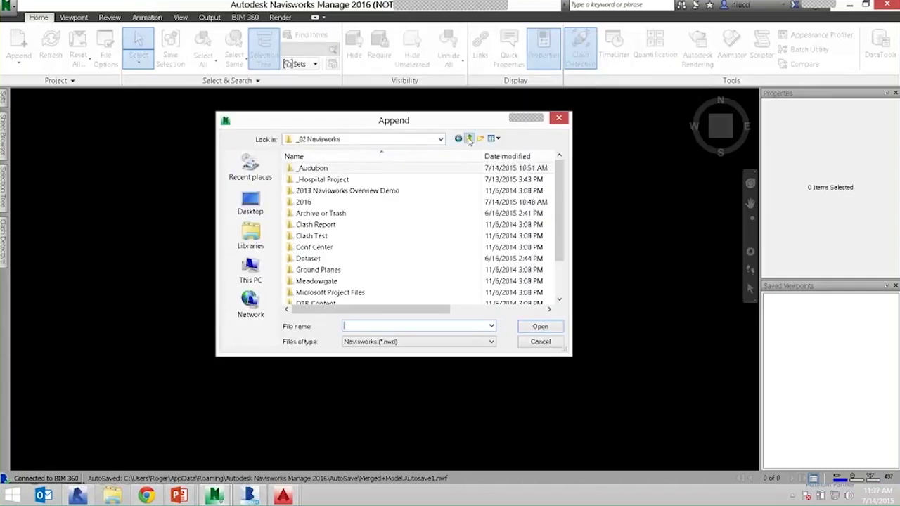
pyautogui.doubleClick(314, 172)
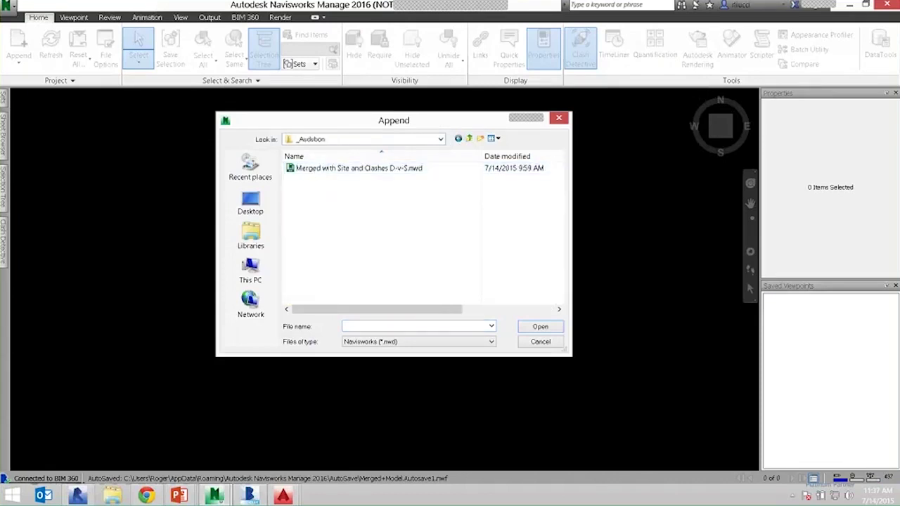
# Step: Show all file types in the _Audubon folder and append Audubon_Arch_Central.rvt to the empty scene
pyautogui.click(452, 342)
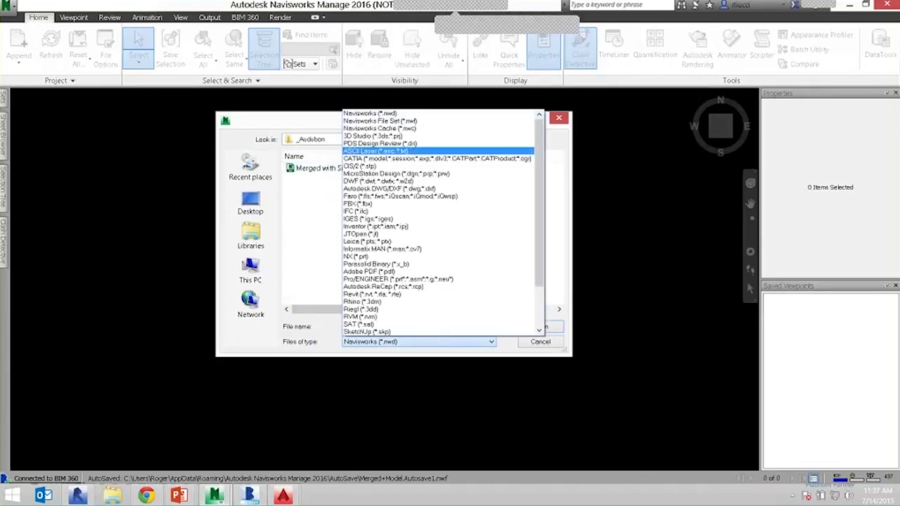
pyautogui.scroll(-3, 393, 193)
pyautogui.click(360, 342)
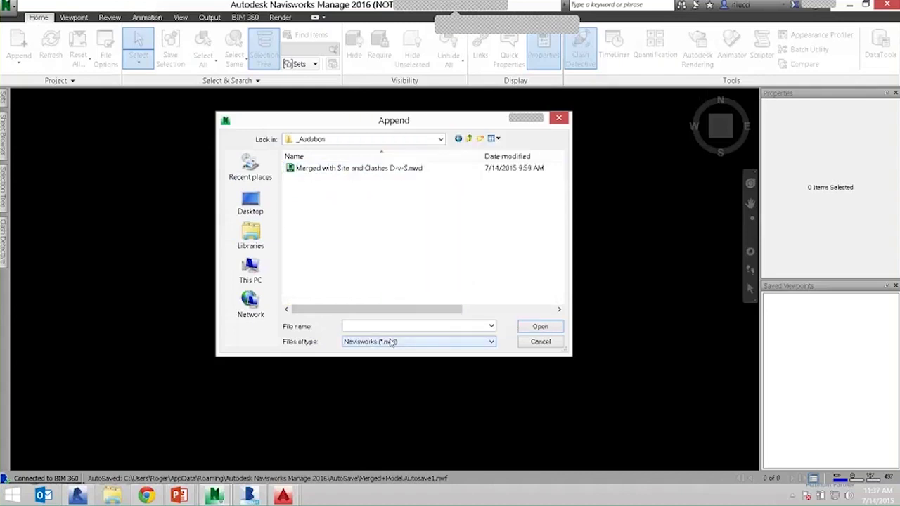
pyautogui.click(393, 342)
pyautogui.click(374, 333)
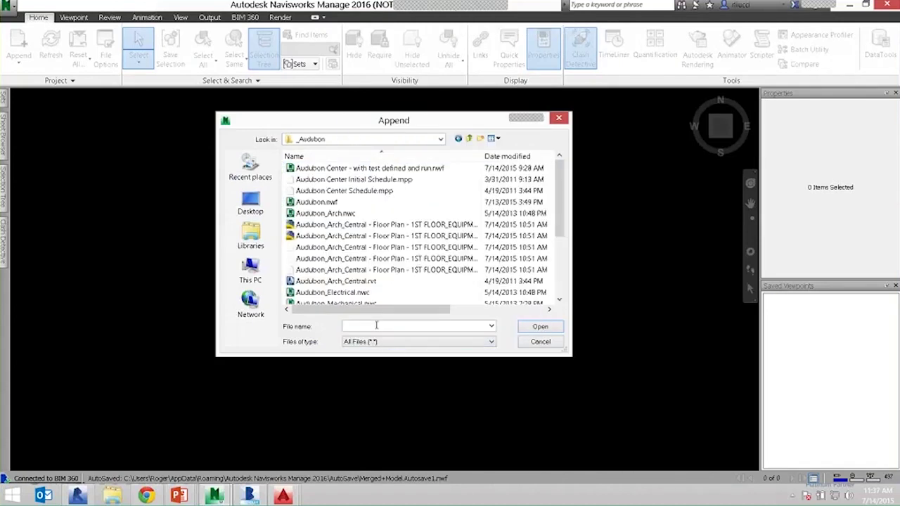
pyautogui.click(360, 283)
pyautogui.scroll(-3, 361, 287)
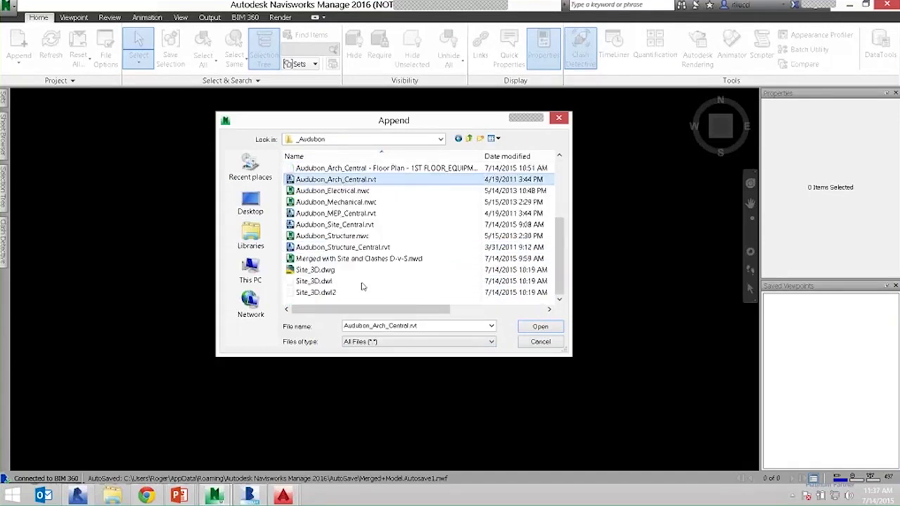
pyautogui.scroll(1, 361, 287)
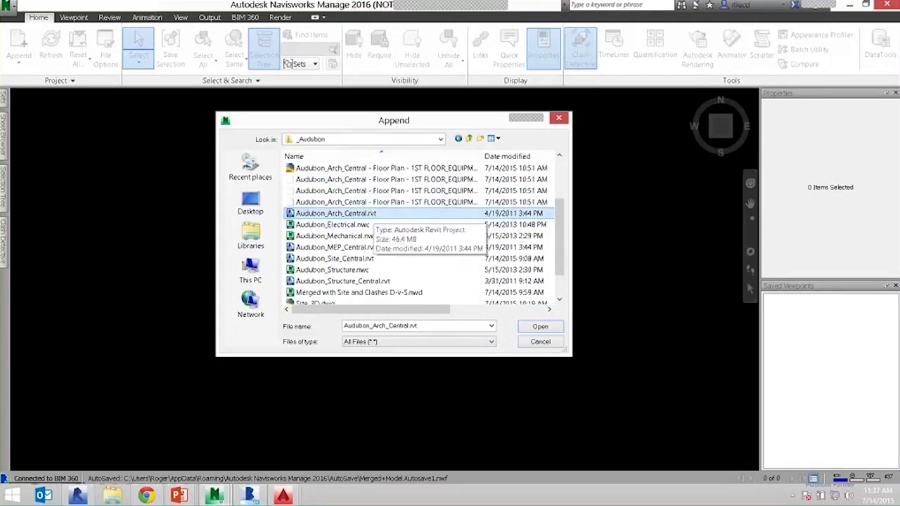
pyautogui.click(537, 329)
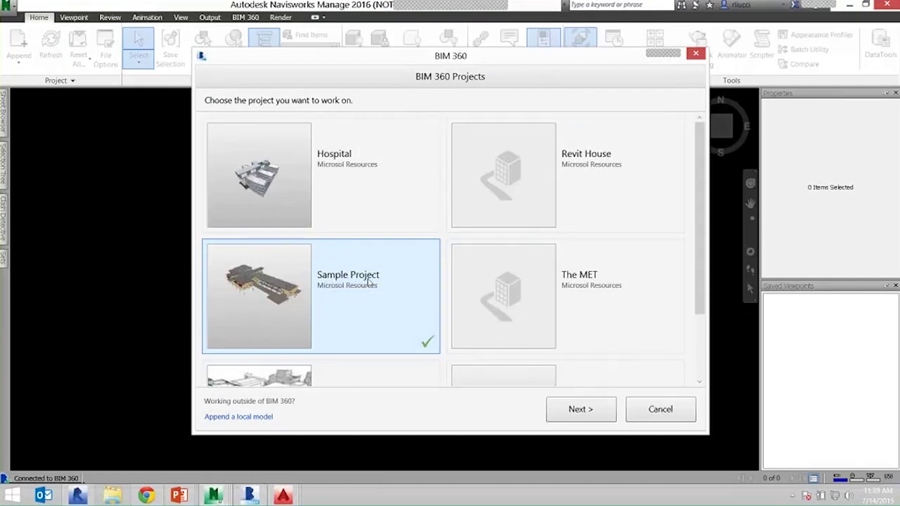
# Step: Open the Mechanical and Structural models together from the BIM 360 Sample Project
pyautogui.doubleClick(368, 281)
pyautogui.click(430, 191)
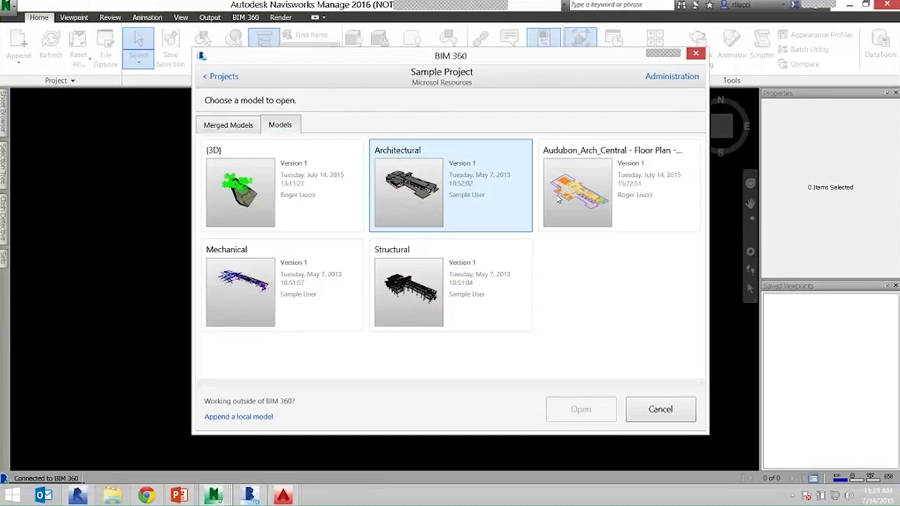
pyautogui.click(559, 199)
pyautogui.click(461, 188)
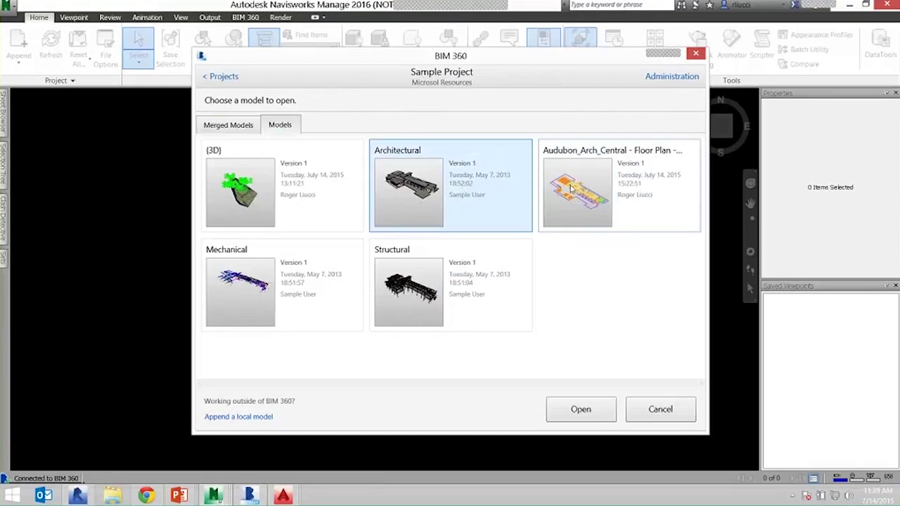
pyautogui.click(390, 274)
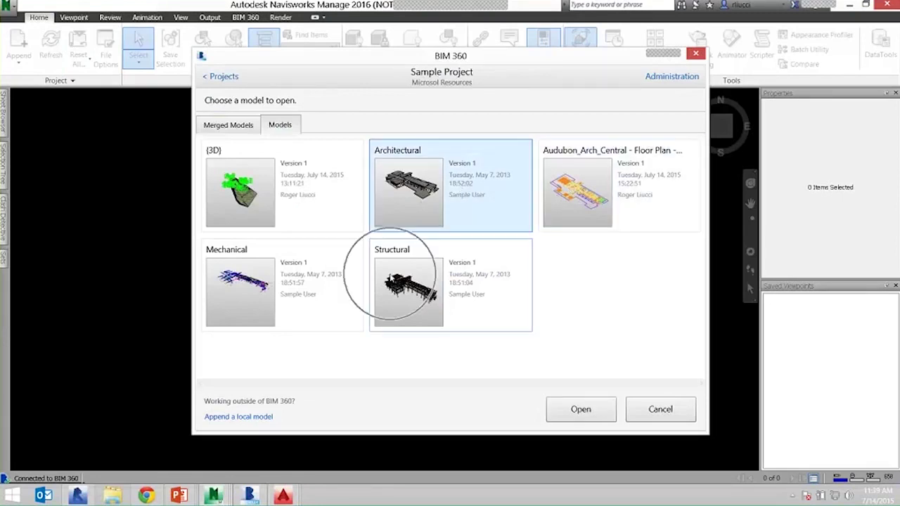
pyautogui.keyDown('ctrl'); pyautogui.click(264, 284); pyautogui.keyUp('ctrl')
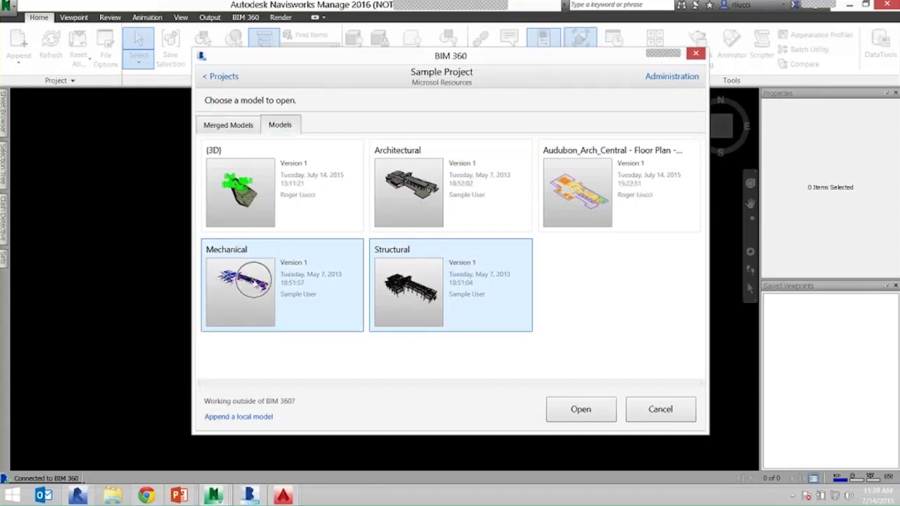
pyautogui.click(580, 409)
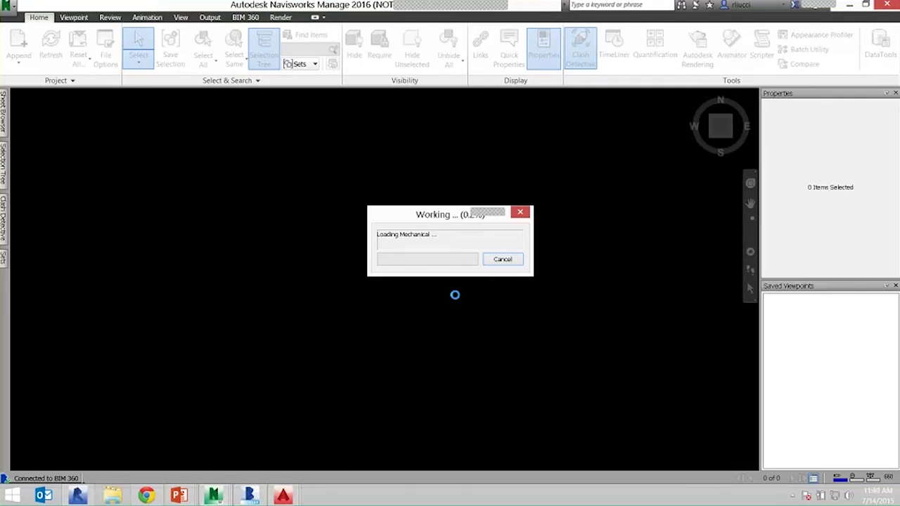
# Step: Check the loading in both Navisworks windows and examine the combined Mechanical and Structural model
pyautogui.moveTo(215, 495)
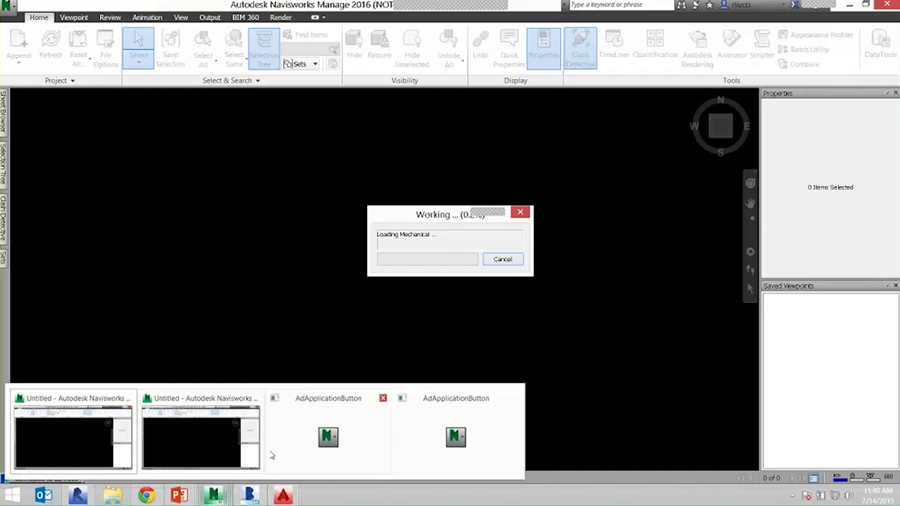
pyautogui.click(228, 439)
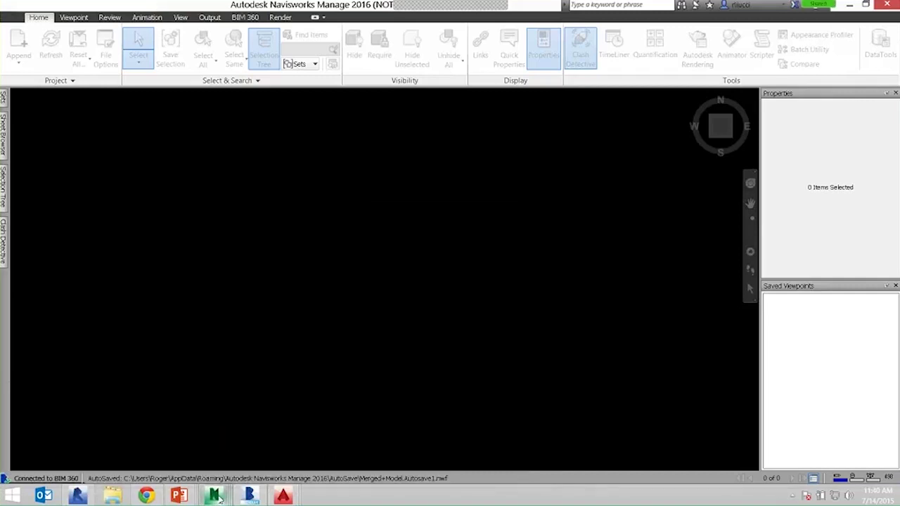
pyautogui.click(340, 454)
pyautogui.moveTo(5, 175)
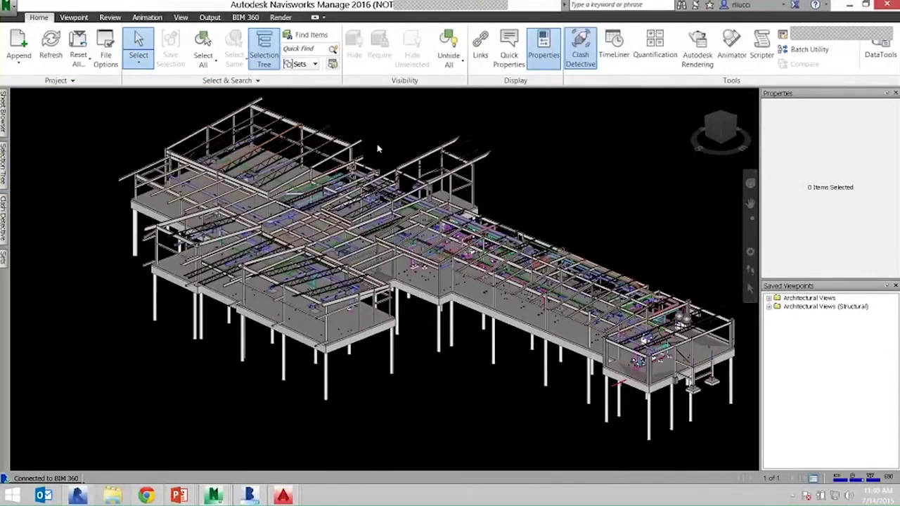
pyautogui.scroll(5, 378, 148)
pyautogui.scroll(-6, 447, 263)
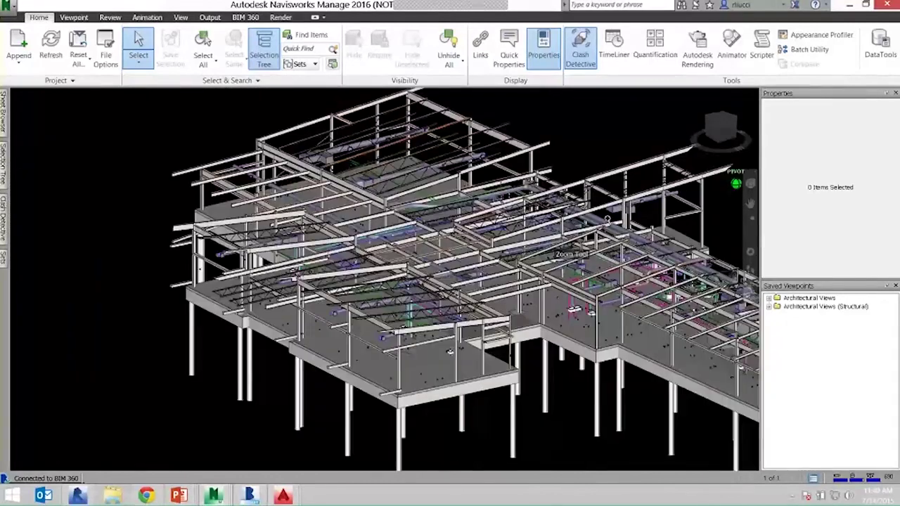
# Step: Append the Architectural model from the BIM 360 Sample Project to the combined Mechanical and Structural scene
pyautogui.scroll(5, 450, 351)
pyautogui.keyDown('shift'); pyautogui.moveTo(450, 351); pyautogui.dragTo(480, 97, button='middle'); pyautogui.keyUp('shift')
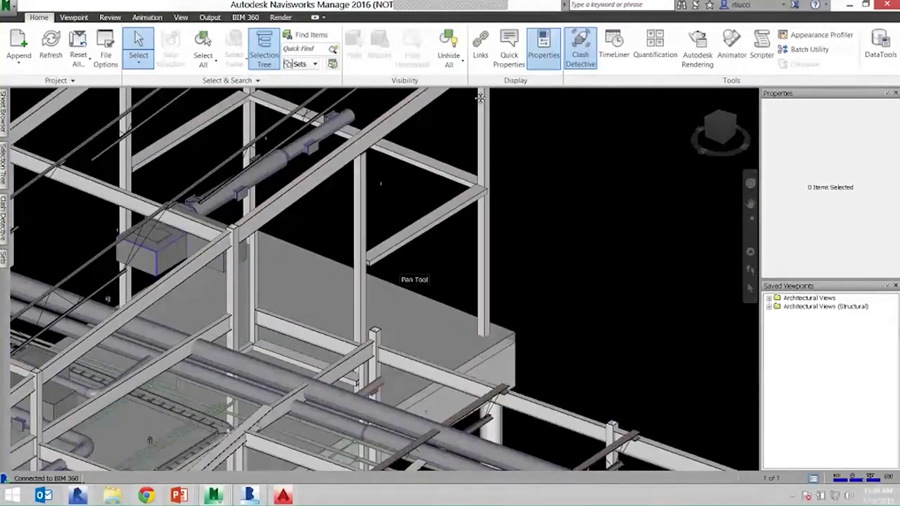
pyautogui.scroll(5, 366, 243)
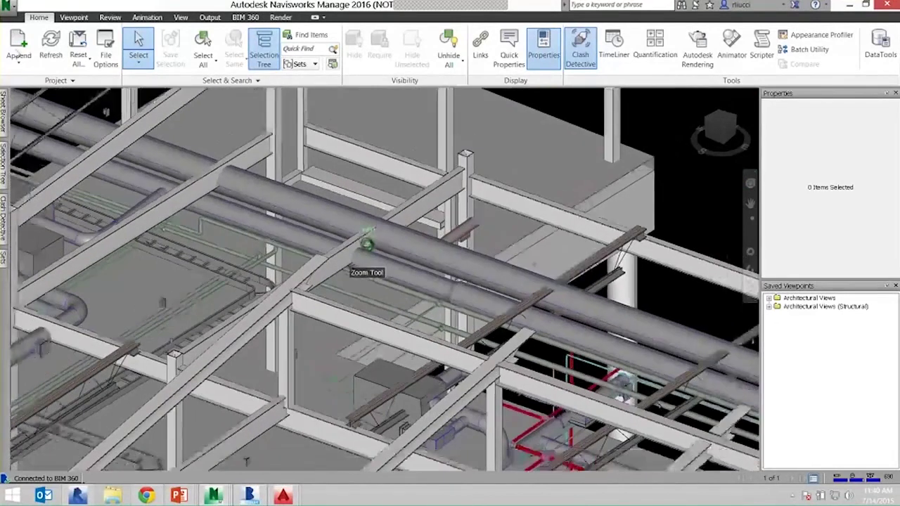
pyautogui.scroll(-5, 366, 244)
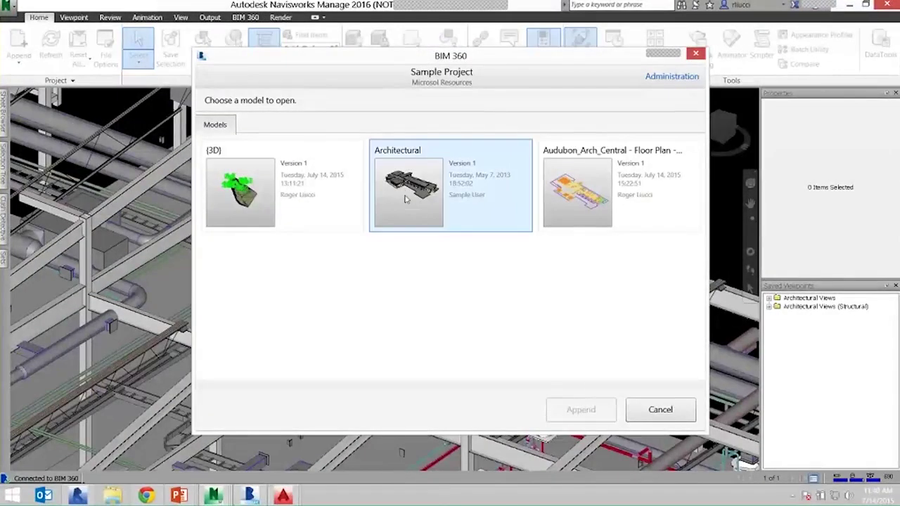
pyautogui.click(405, 199)
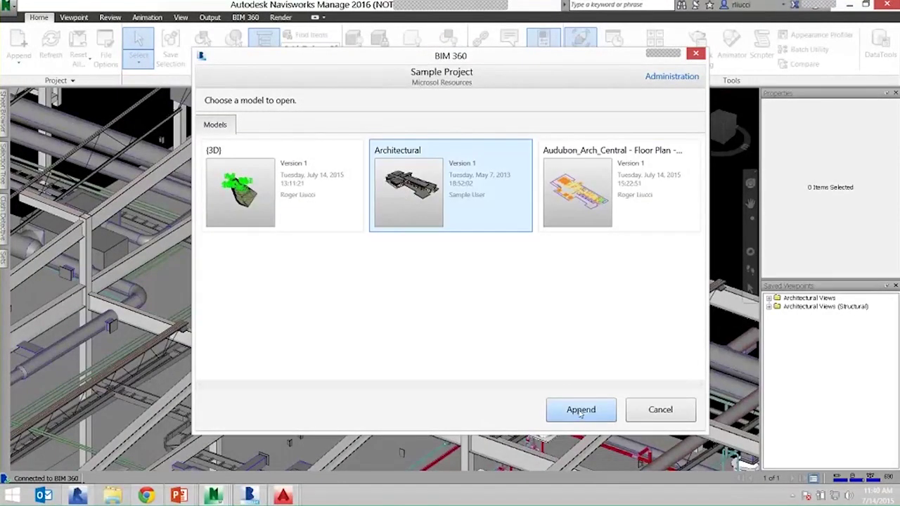
pyautogui.click(580, 411)
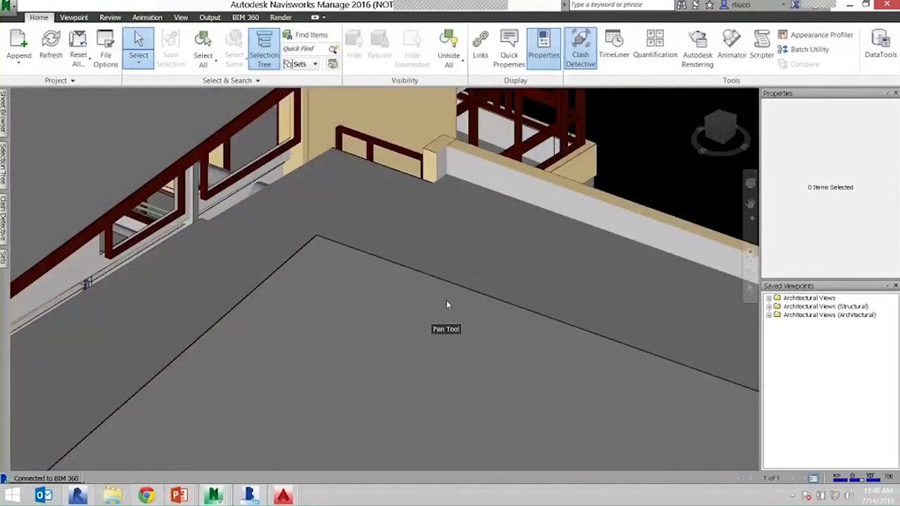
pyautogui.scroll(-10, 446, 304)
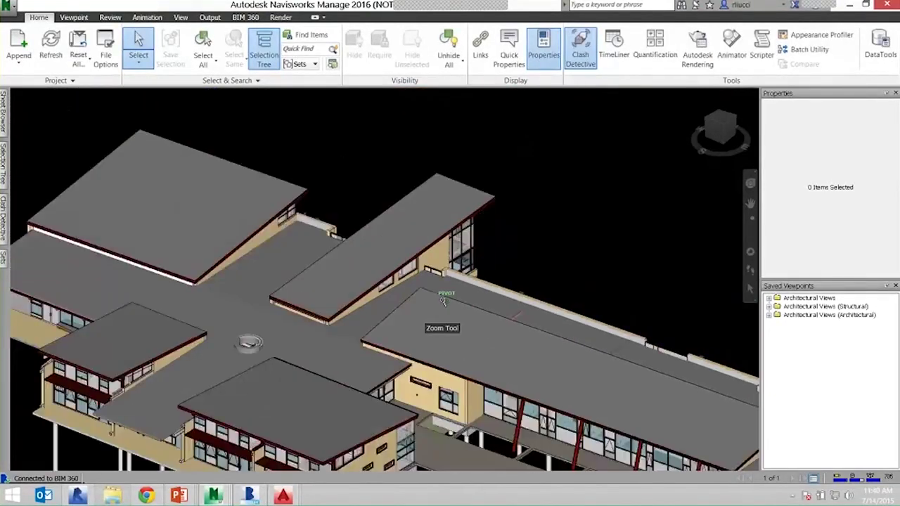
pyautogui.scroll(-3, 442, 301)
pyautogui.moveTo(443, 302); pyautogui.dragTo(444, 203, button='middle')
pyautogui.keyDown('shift'); pyautogui.moveTo(442, 241); pyautogui.dragTo(409, 229, button='middle'); pyautogui.keyUp('shift')
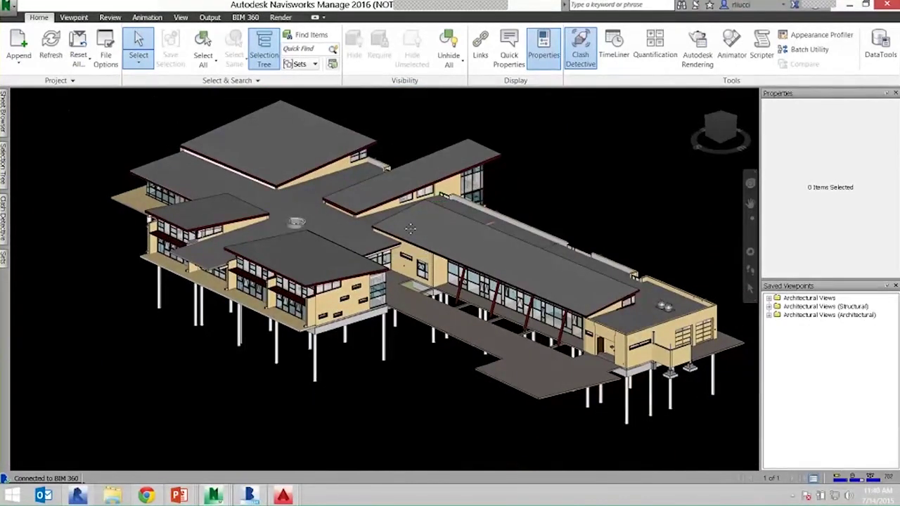
pyautogui.click(7, 5)
pyautogui.click(42, 116)
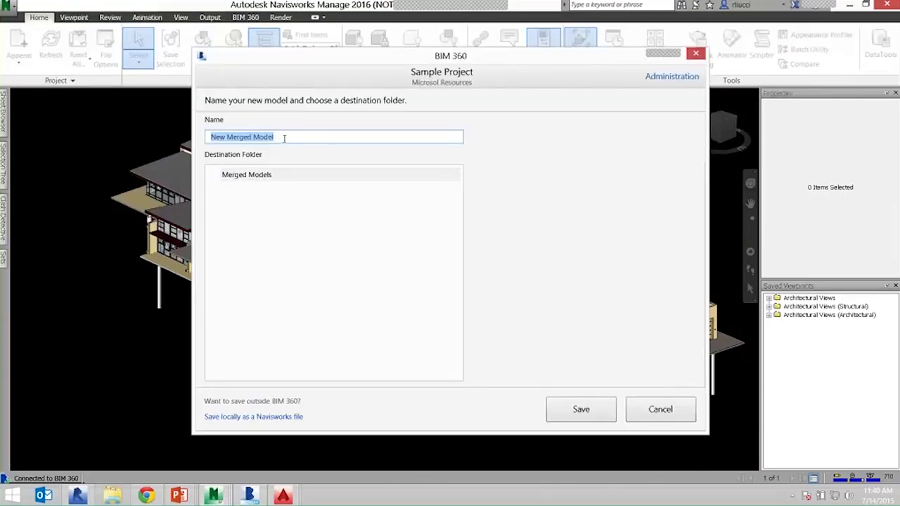
pyautogui.click(660, 411)
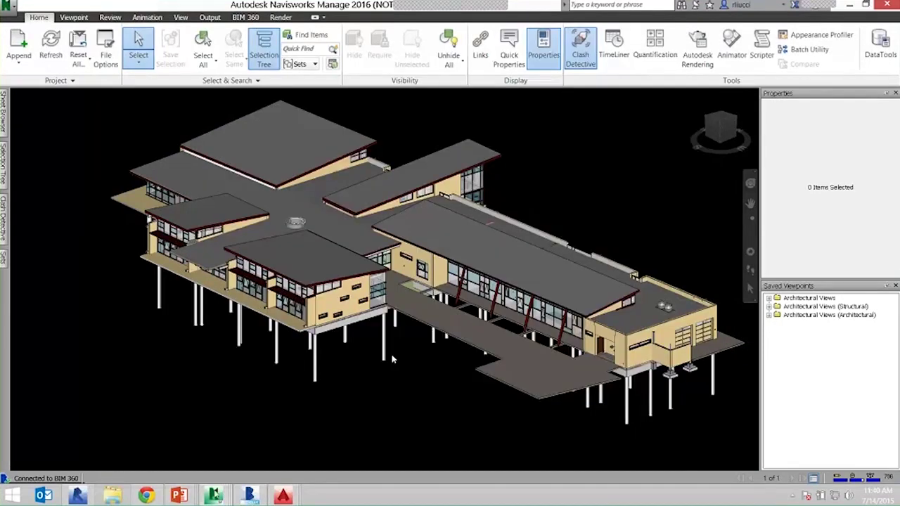
# Step: Check the loading in the other Navisworks window and return to the window with the combined building model
pyautogui.click(215, 495)
pyautogui.click(245, 455)
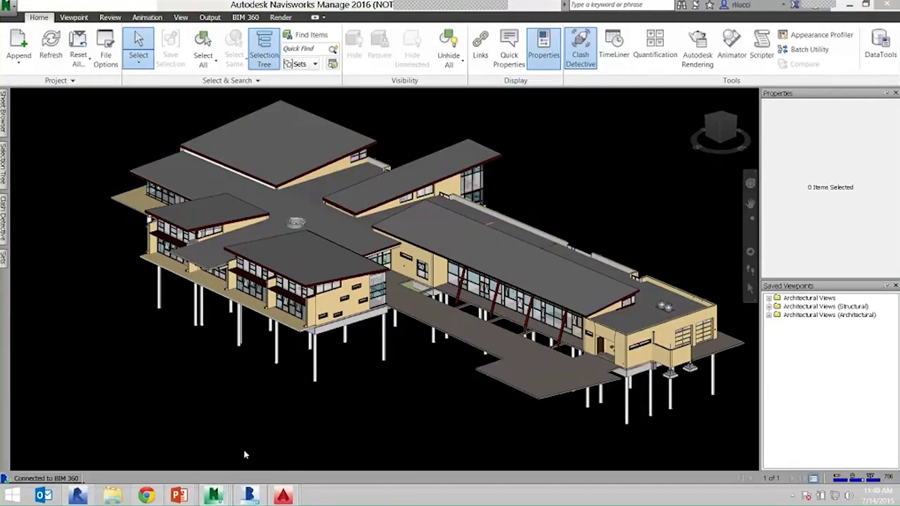
pyautogui.click(117, 437)
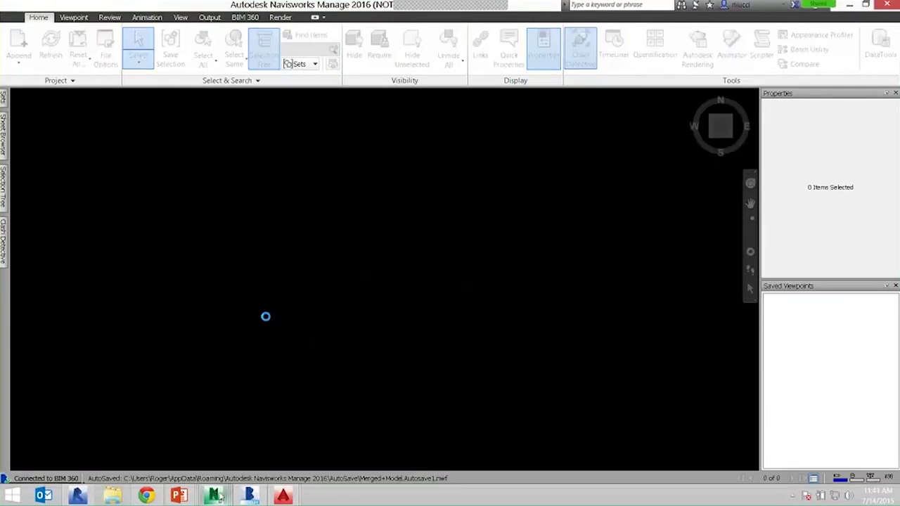
pyautogui.moveTo(215, 495)
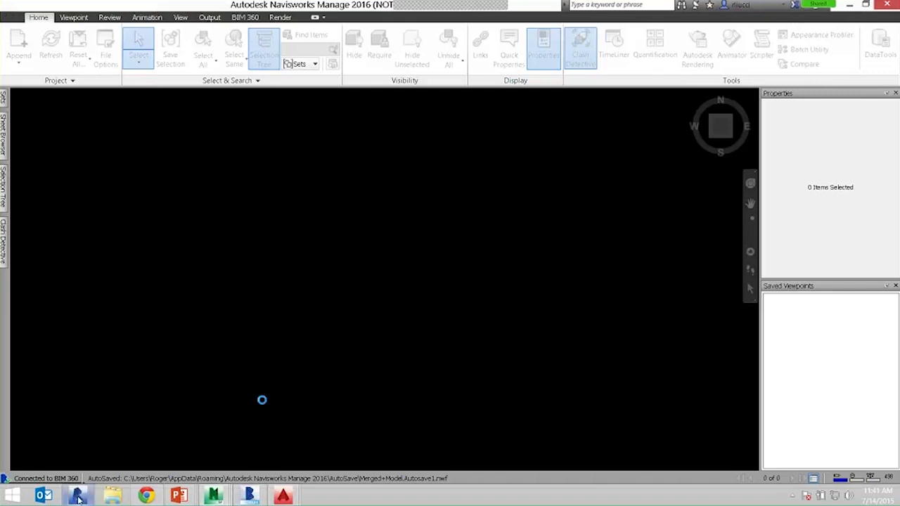
pyautogui.moveTo(77, 496)
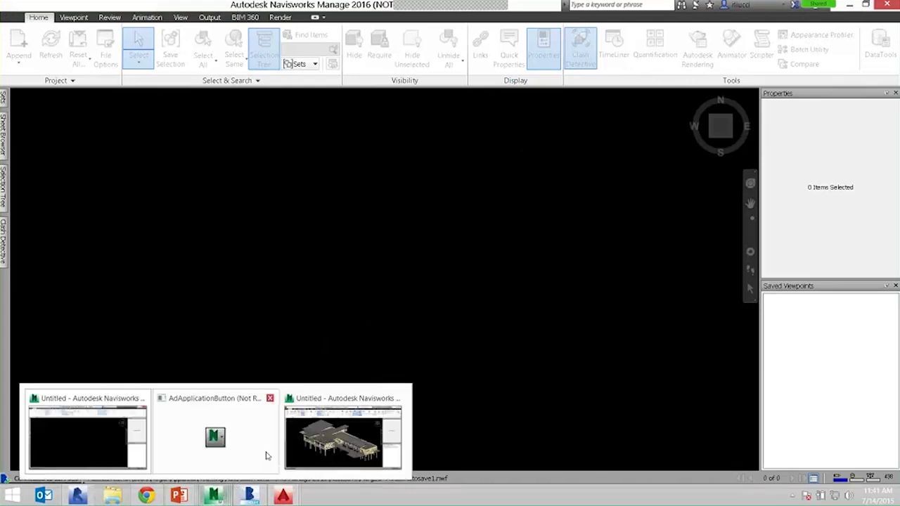
pyautogui.click(323, 447)
pyautogui.moveTo(367, 381)
pyautogui.keyDown('shift'); pyautogui.mouseDown(button='middle')
pyautogui.moveTo(423, 341)
pyautogui.moveTo(414, 309)
pyautogui.moveTo(373, 361)
pyautogui.moveTo(315, 398)
pyautogui.moveTo(391, 361)
pyautogui.moveTo(375, 358)
pyautogui.moveTo(353, 381)
pyautogui.mouseUp(button='middle'); pyautogui.keyUp('shift')
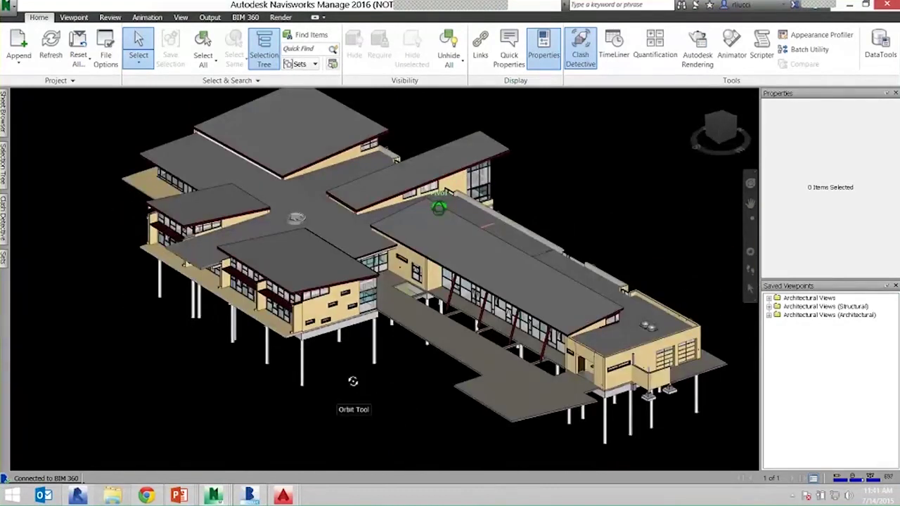
# Step: Show the Find Items window, dock it beneath the model view and reduce its height
pyautogui.click(794, 314)
pyautogui.click(808, 298)
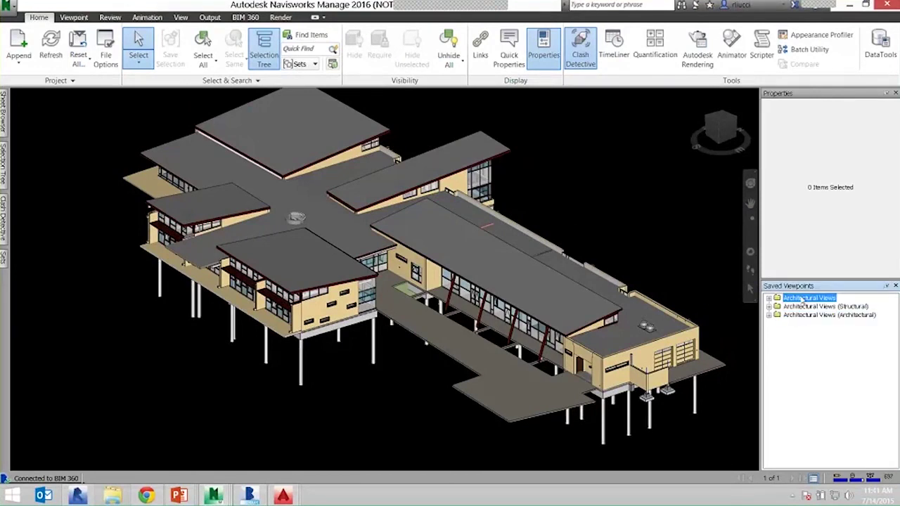
pyautogui.click(181, 17)
pyautogui.click(441, 50)
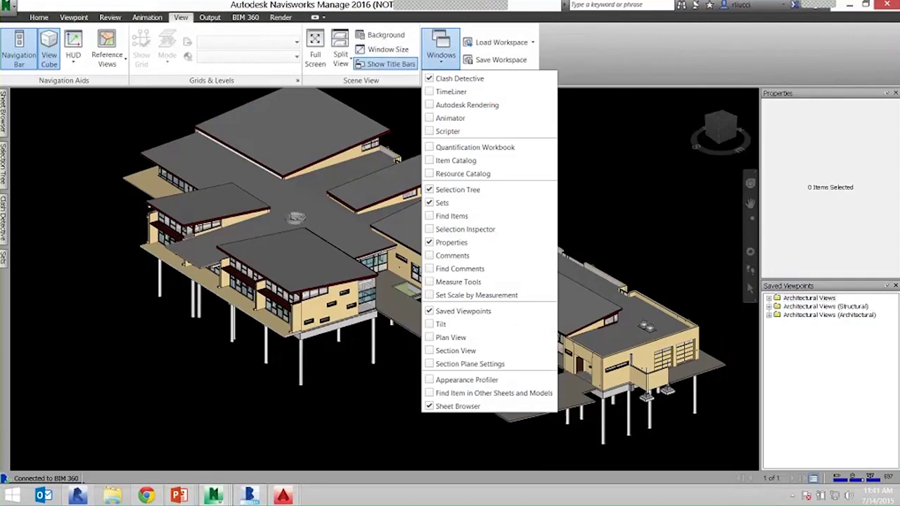
pyautogui.click(455, 217)
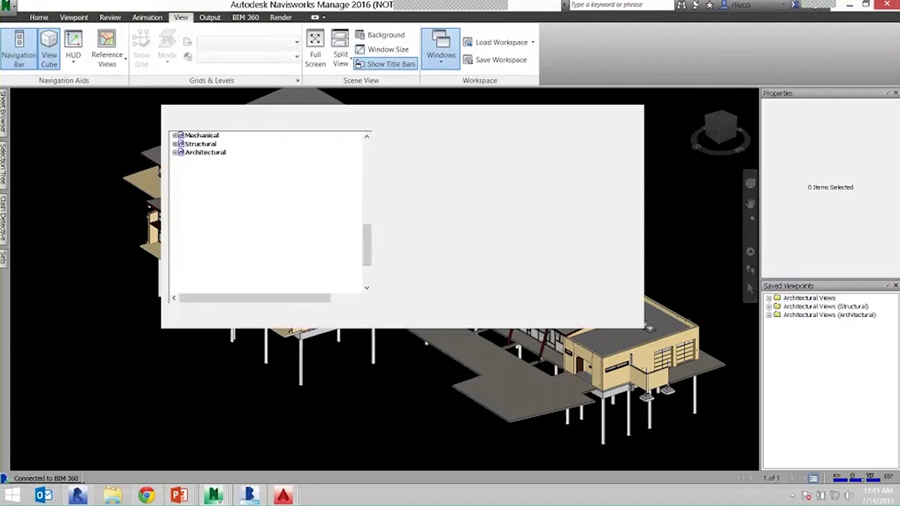
pyautogui.moveTo(423, 105); pyautogui.dragTo(384, 294)
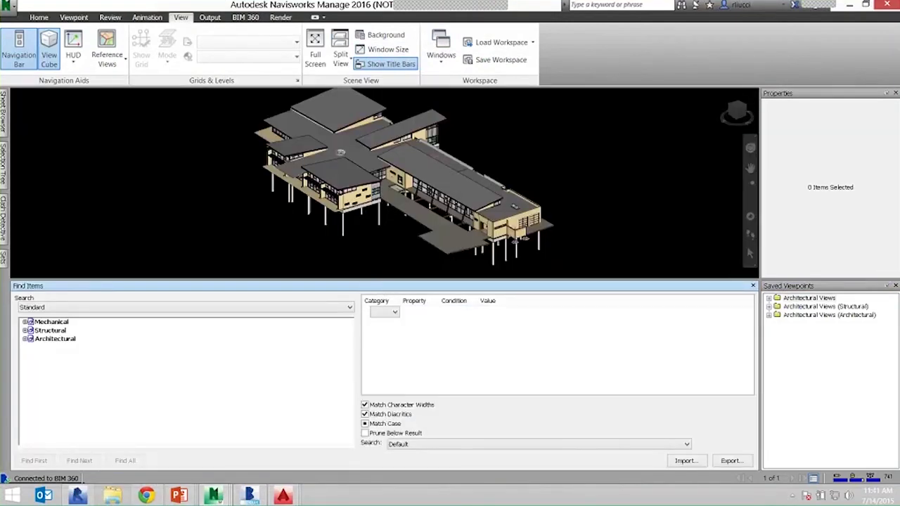
pyautogui.moveTo(264, 281); pyautogui.dragTo(263, 333)
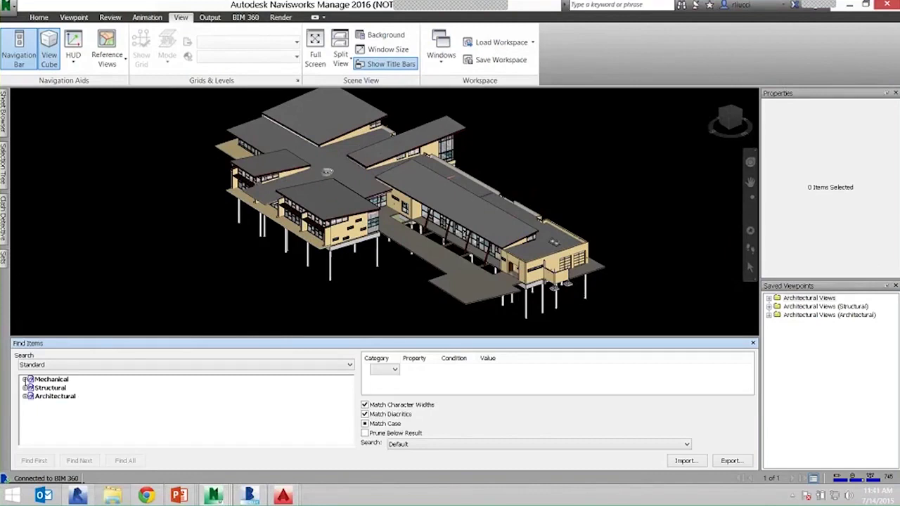
# Step: Define a search within the Mechanical model for items whose Item Name contains "duct"
pyautogui.click(25, 379)
pyautogui.click(53, 380)
pyautogui.click(395, 370)
pyautogui.click(395, 370)
pyautogui.click(395, 370)
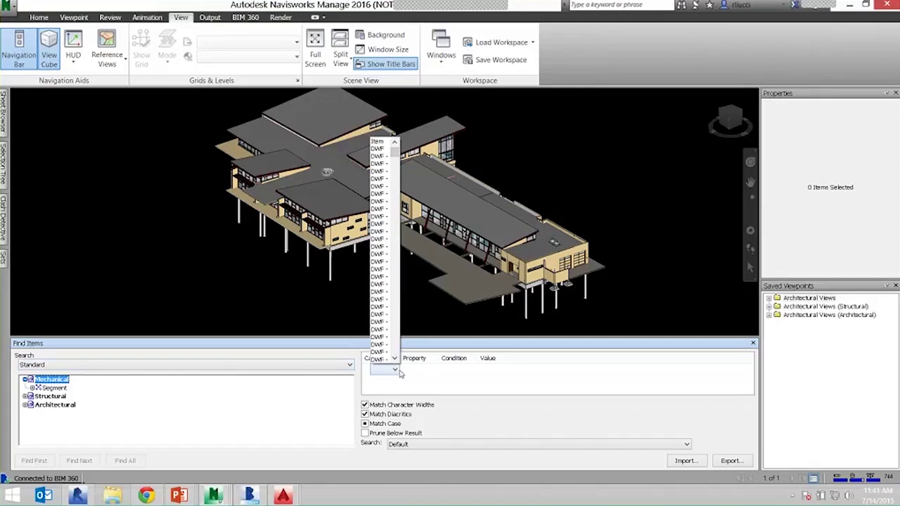
pyautogui.click(378, 141)
pyautogui.click(434, 371)
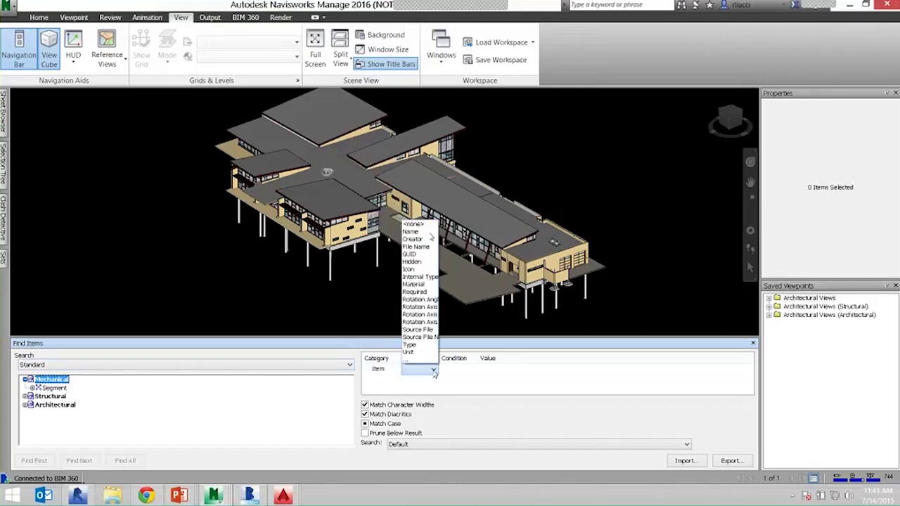
pyautogui.click(416, 228)
pyautogui.click(471, 370)
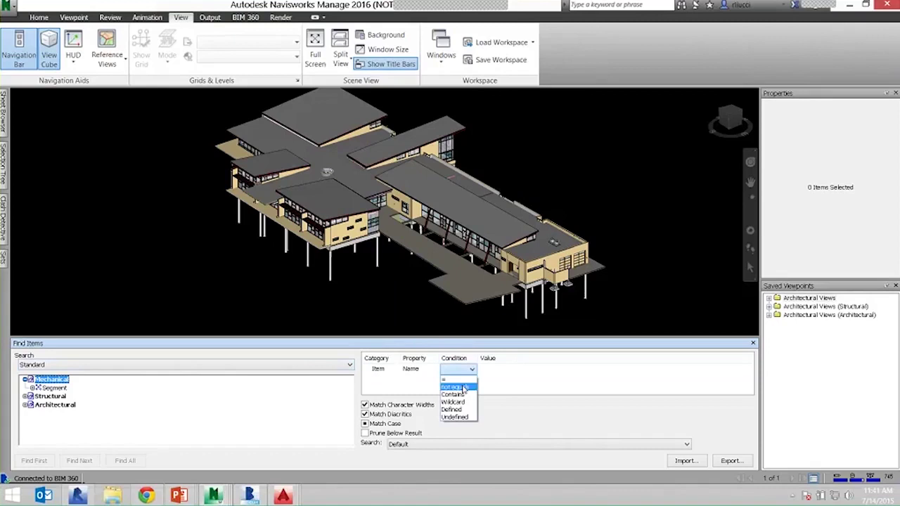
pyautogui.click(461, 398)
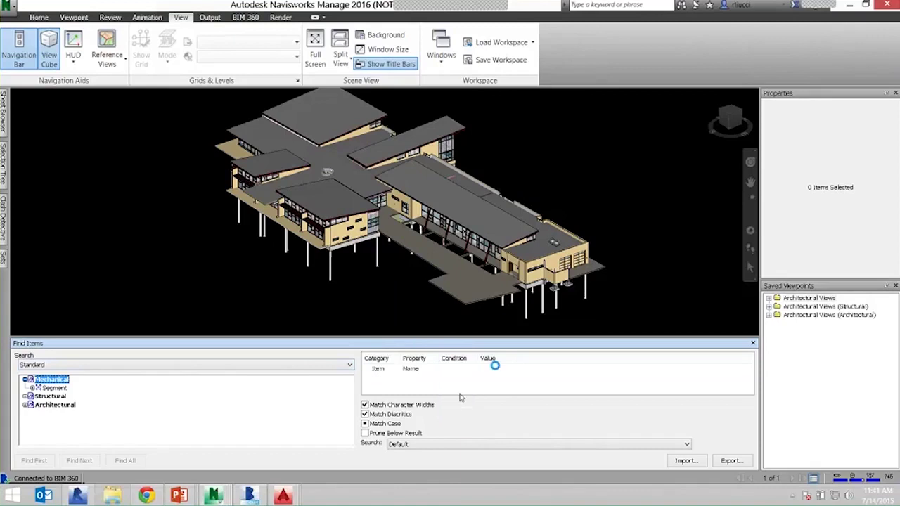
pyautogui.click(494, 368)
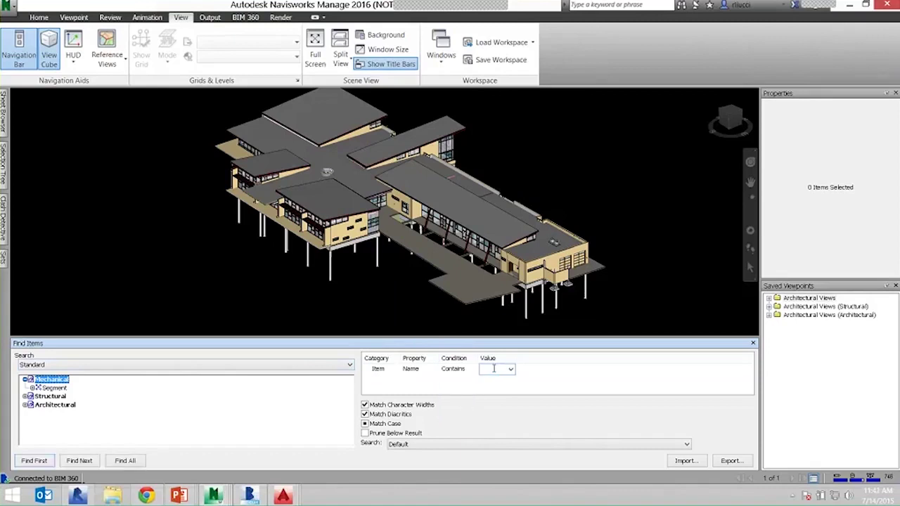
pyautogui.write('duct')
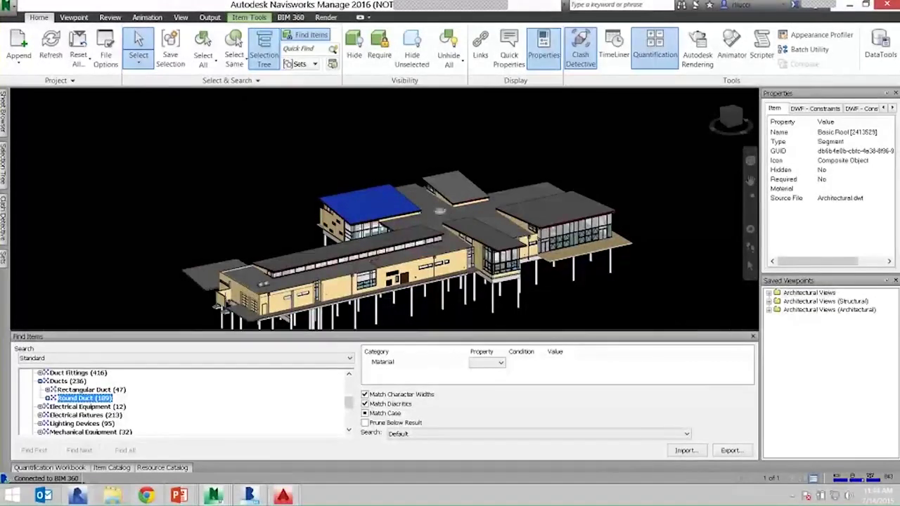
# Step: Shrink the docked Find Items window and examine the building's exterior and roofs from both sides
pyautogui.moveTo(686, 434); pyautogui.dragTo(705, 382)
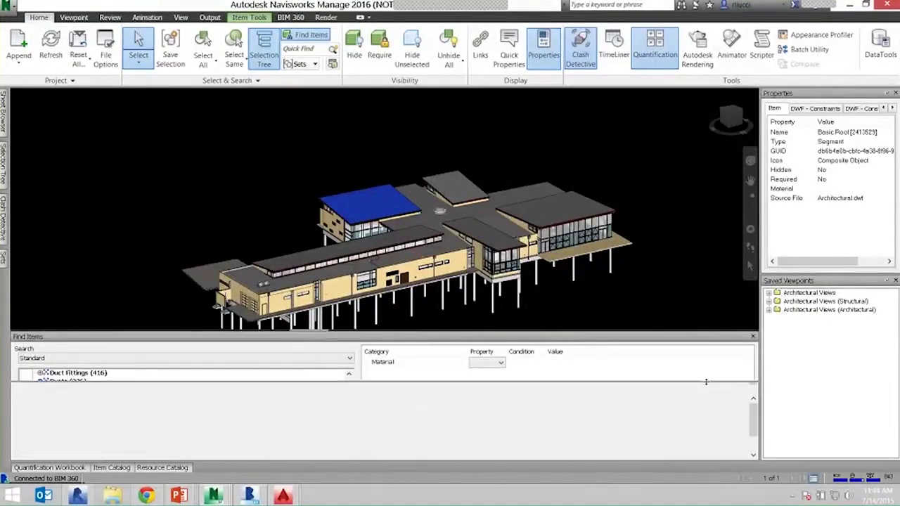
pyautogui.middleClick(561, 316)
pyautogui.scroll(2, 561, 316)
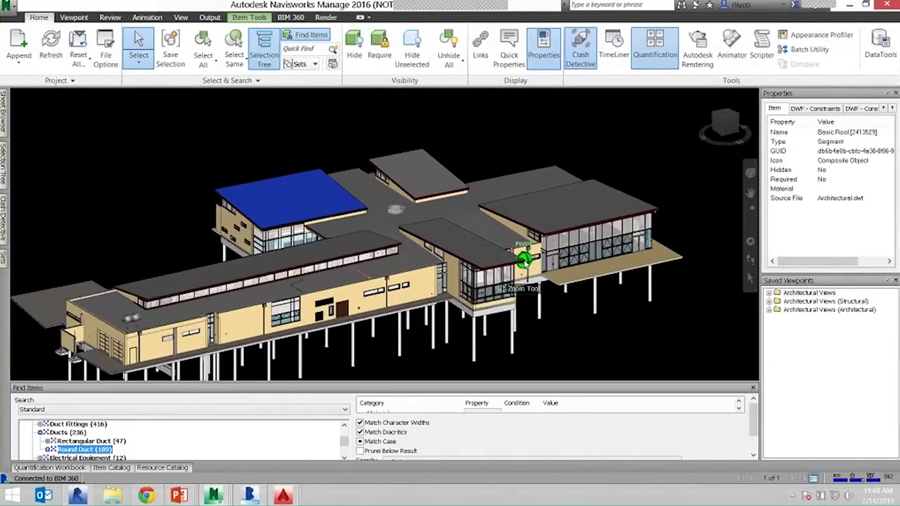
pyautogui.scroll(6, 524, 262)
pyautogui.moveTo(523, 261); pyautogui.dragTo(593, 224, button='middle')
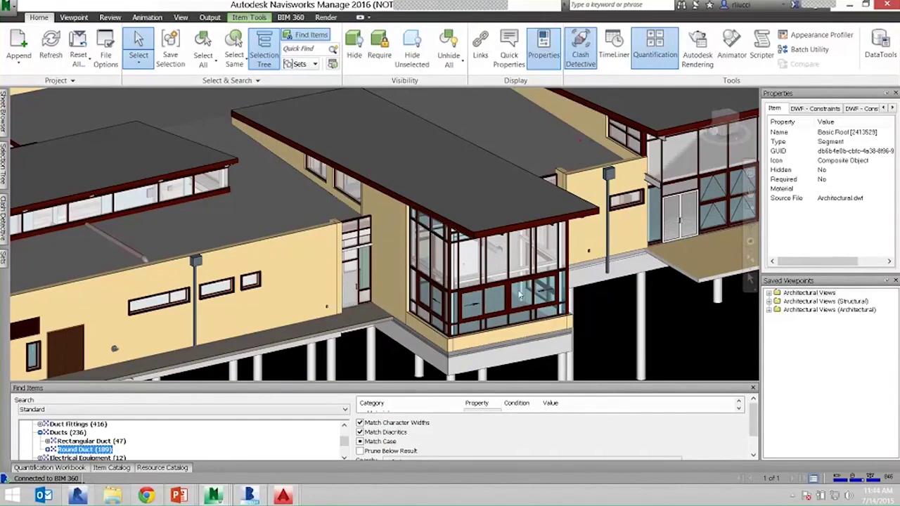
pyautogui.keyDown('shift'); pyautogui.moveTo(537, 295); pyautogui.dragTo(636, 293, button='middle'); pyautogui.keyUp('shift')
pyautogui.scroll(-3, 288, 291)
pyautogui.moveTo(428, 238); pyautogui.dragTo(661, 229, button='middle')
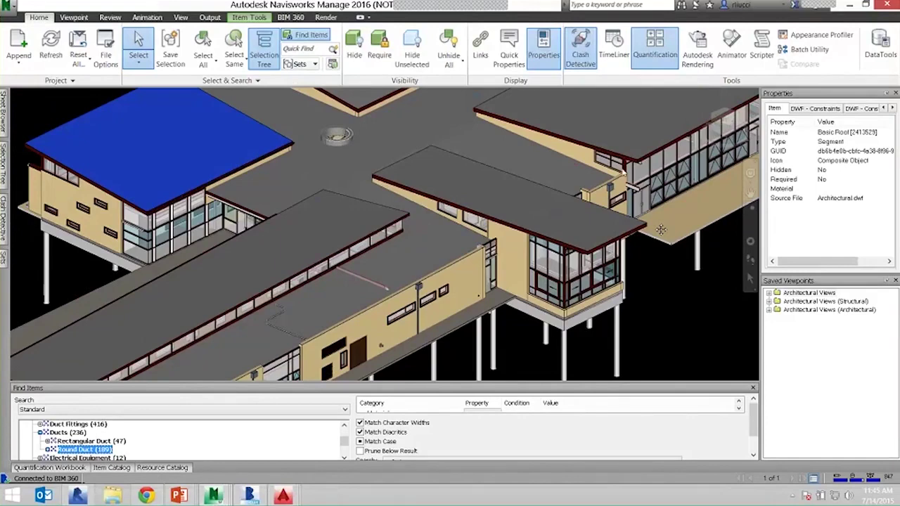
pyautogui.moveTo(400, 177); pyautogui.dragTo(513, 199, button='middle')
pyautogui.scroll(-1, 459, 286)
pyautogui.scroll(-1, 468, 222)
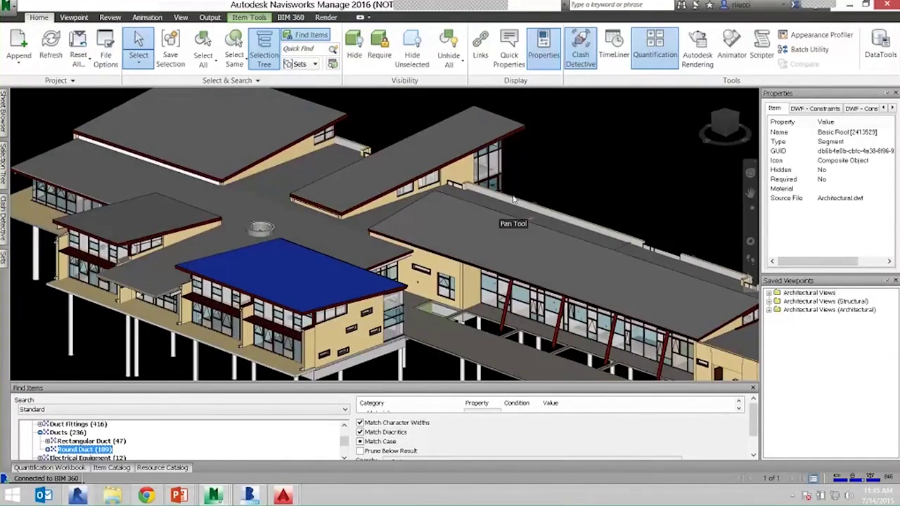